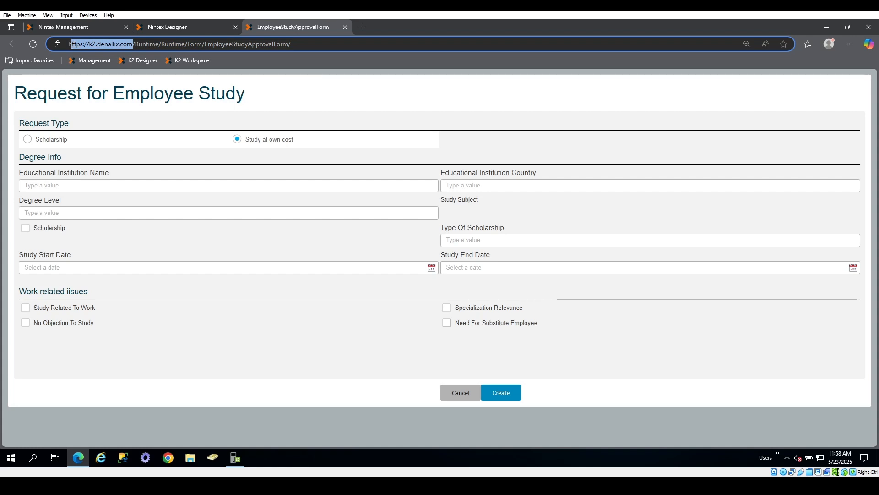
Step: Examine the server address, runtime path and form name in the running form's URL
click(151, 42)
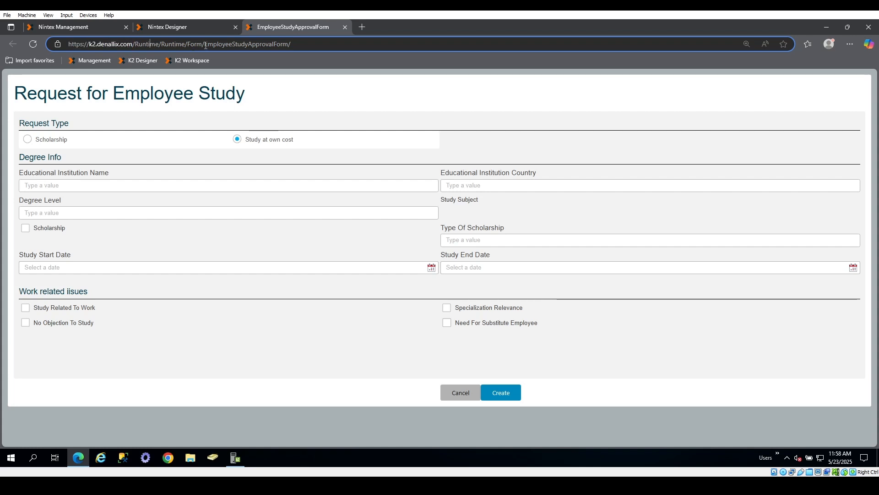
drag(205, 44, 65, 43)
drag(202, 48, 307, 52)
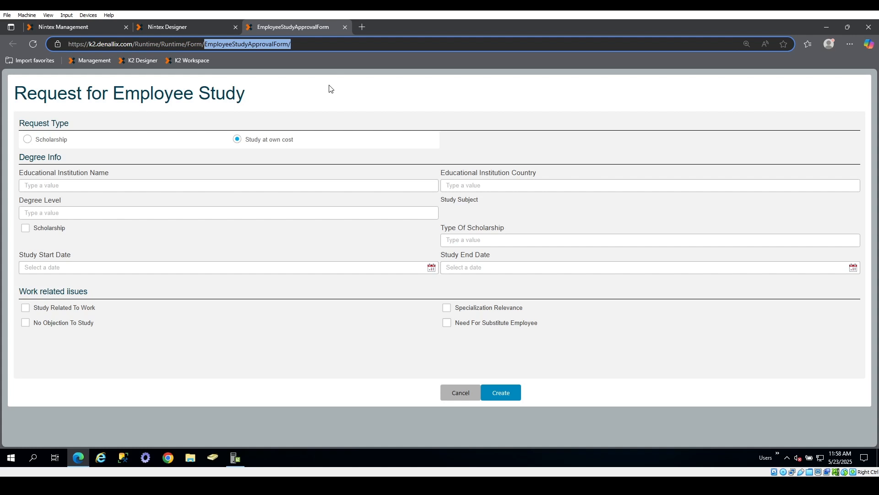
click(361, 357)
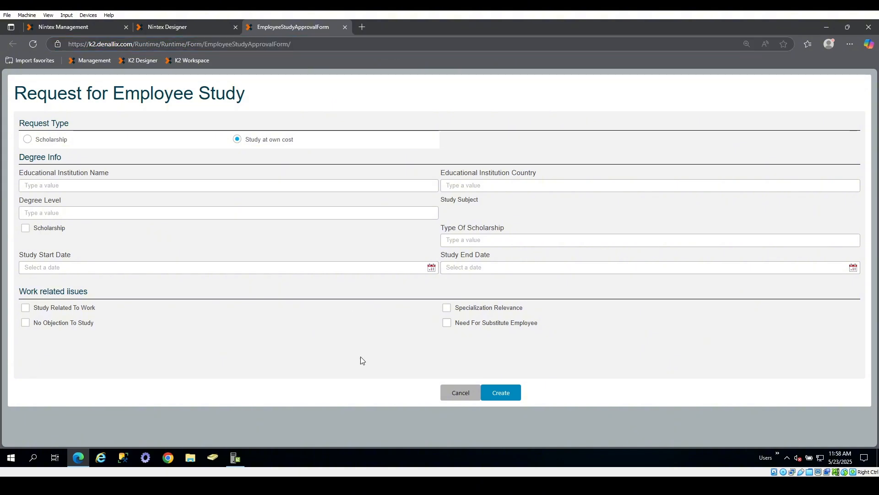
Step: Choose Scholarship as the request type and tick the Scholarship check box under Degree Info
click(42, 140)
click(104, 267)
click(49, 230)
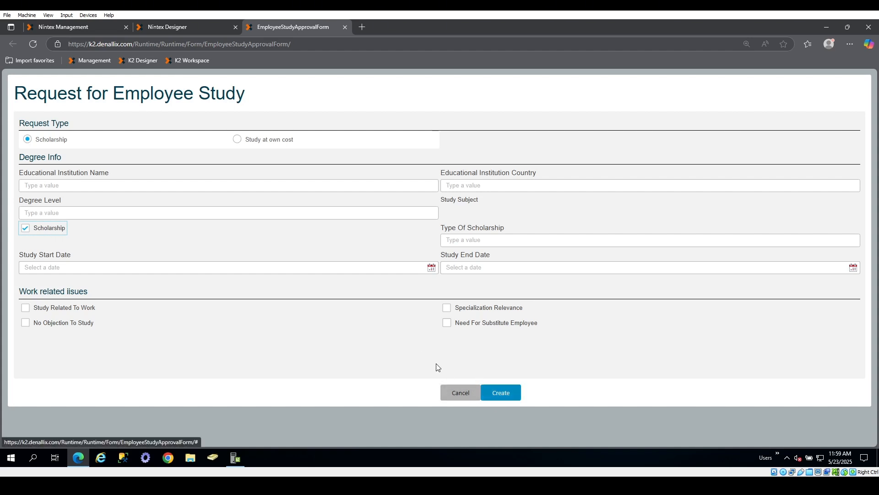
Step: In Nintex Designer, check EmployeeStudyApprovalForm's Runtime URL and expand the form down to its item view's SmartObjects
click(151, 29)
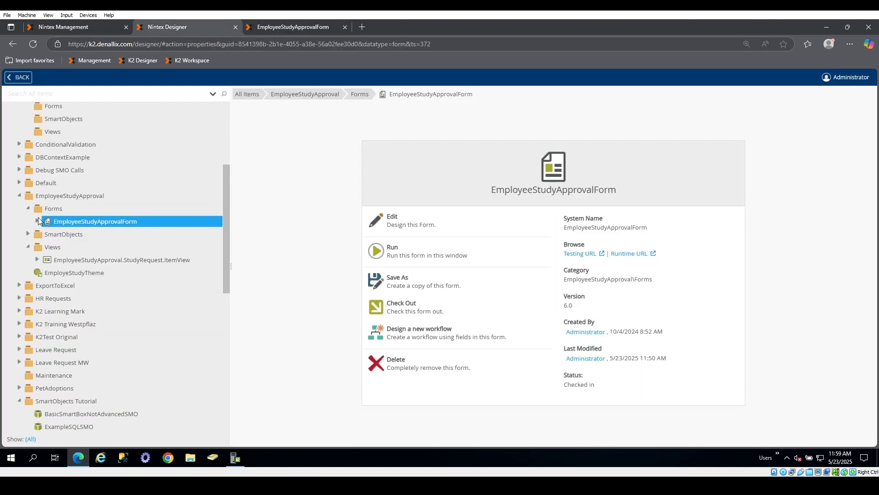
click(638, 255)
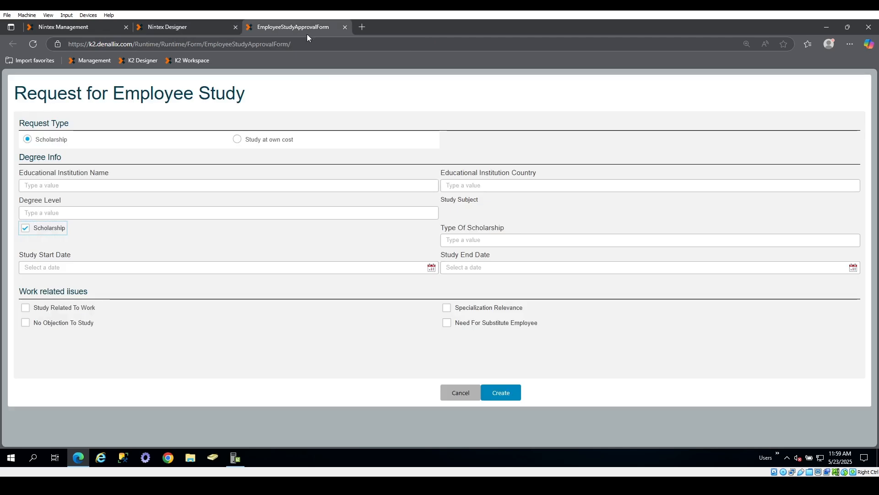
click(201, 26)
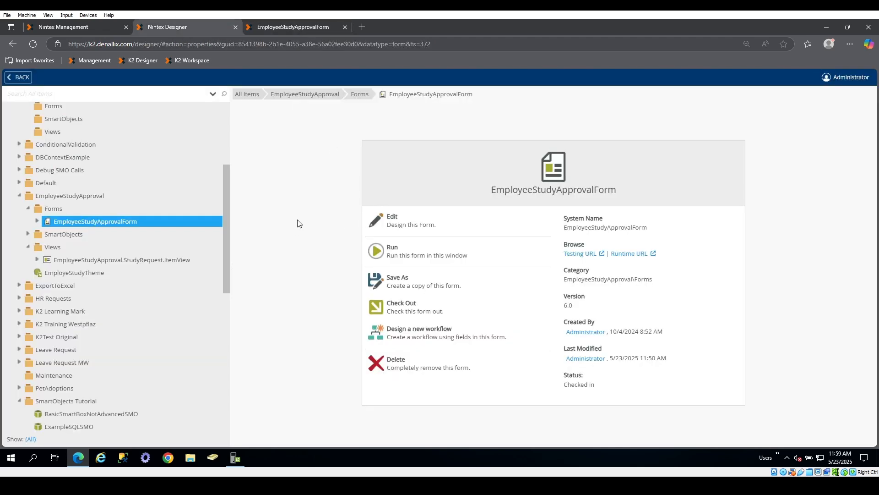
click(38, 222)
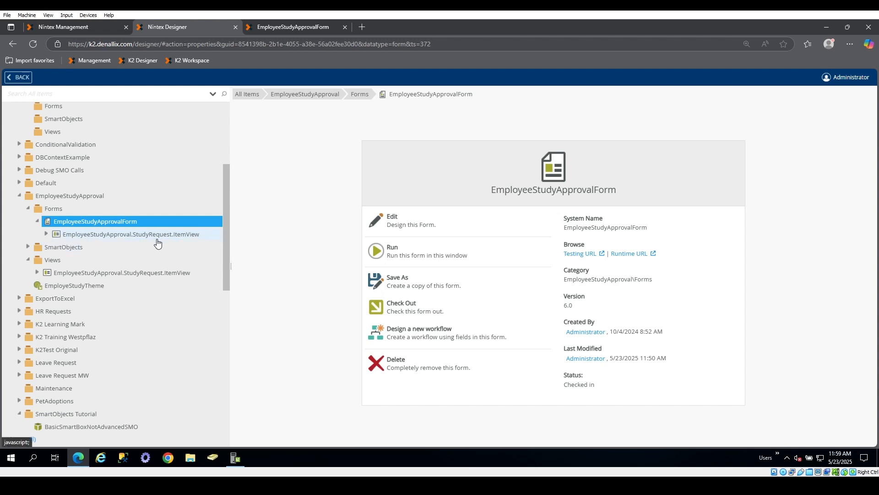
click(47, 234)
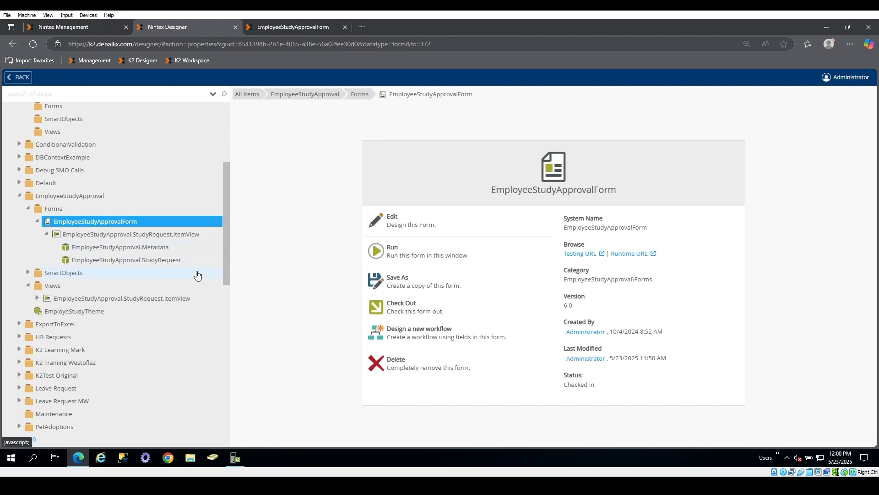
Step: Open EmployeeStudyApprovalForm for editing and review its layout from the heading to the Cancel and Create buttons
click(405, 222)
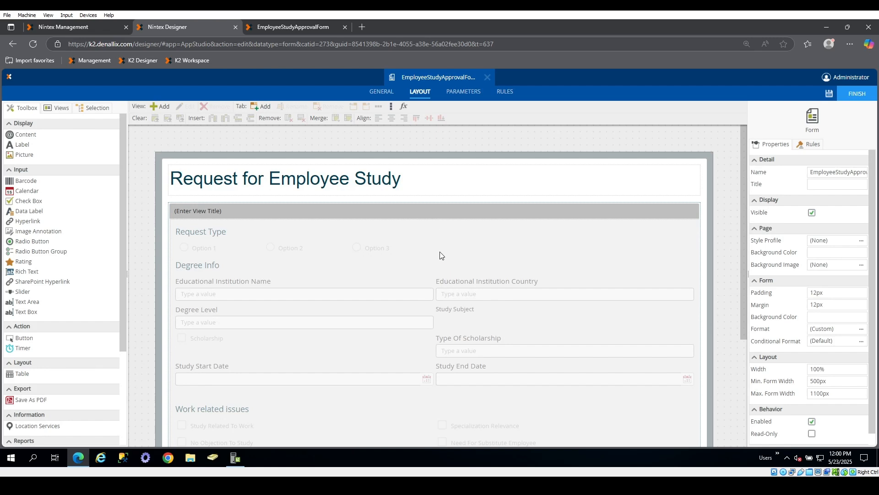
scroll(349, 213, down, 3)
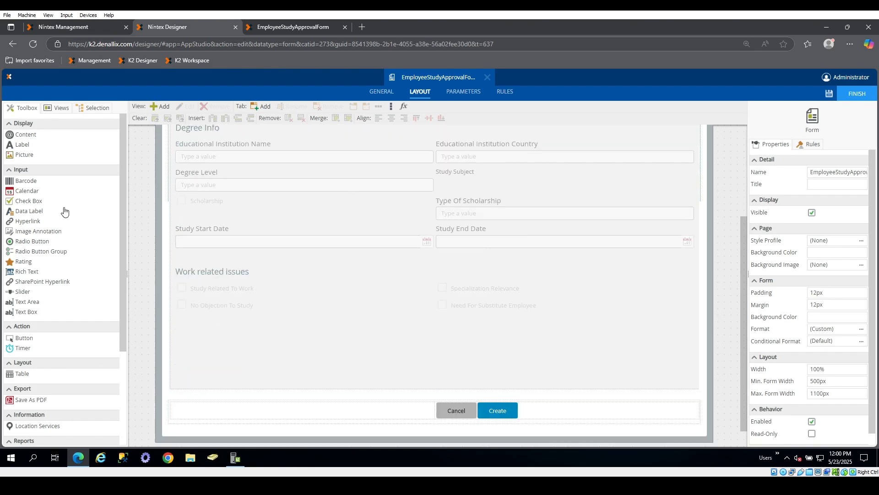
scroll(199, 232, up, 3)
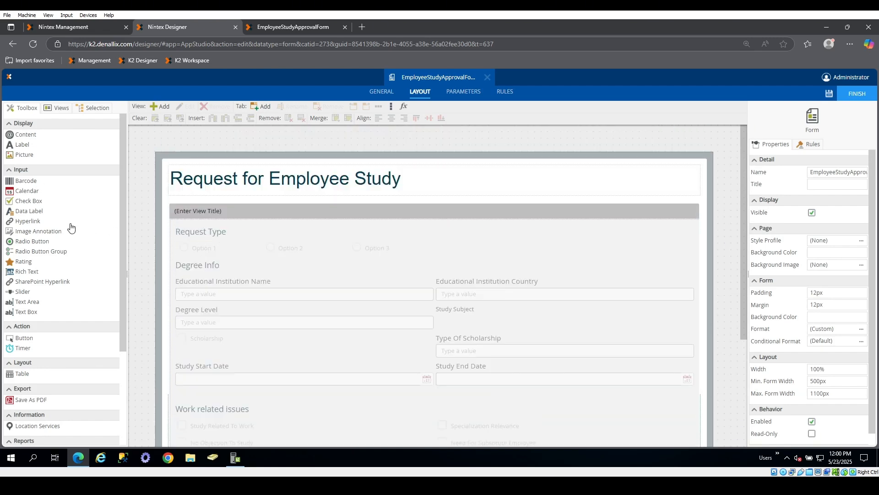
scroll(281, 251, down, 2)
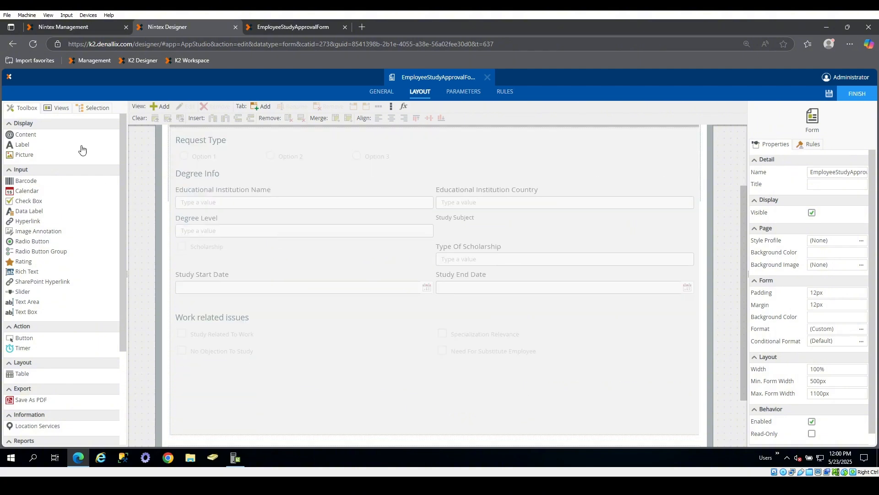
Step: Add the item view from the EmployeeStudyApproval Views folder to the form, side by side with the existing view
click(56, 108)
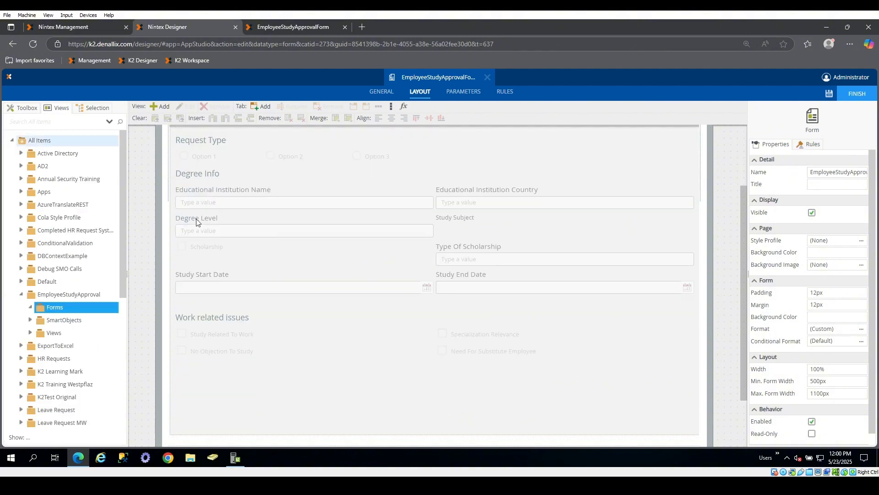
scroll(226, 274, up, 2)
click(30, 332)
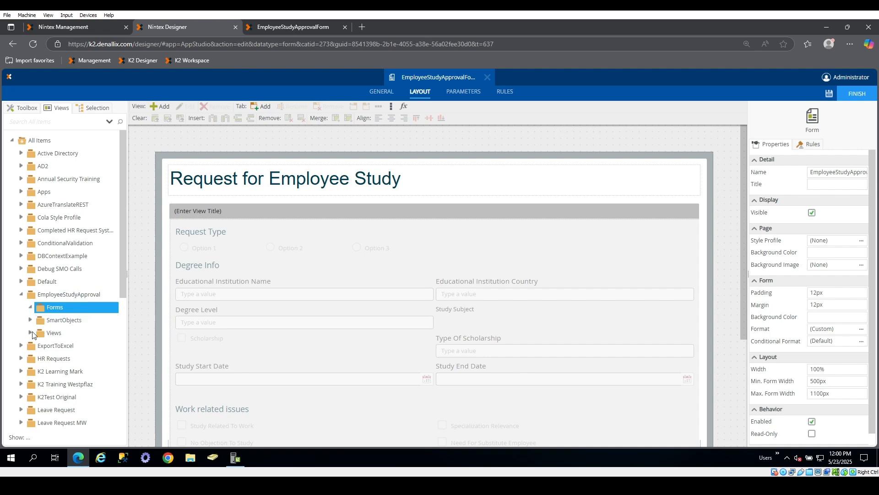
scroll(254, 341, down, 1)
scroll(265, 348, down, 2)
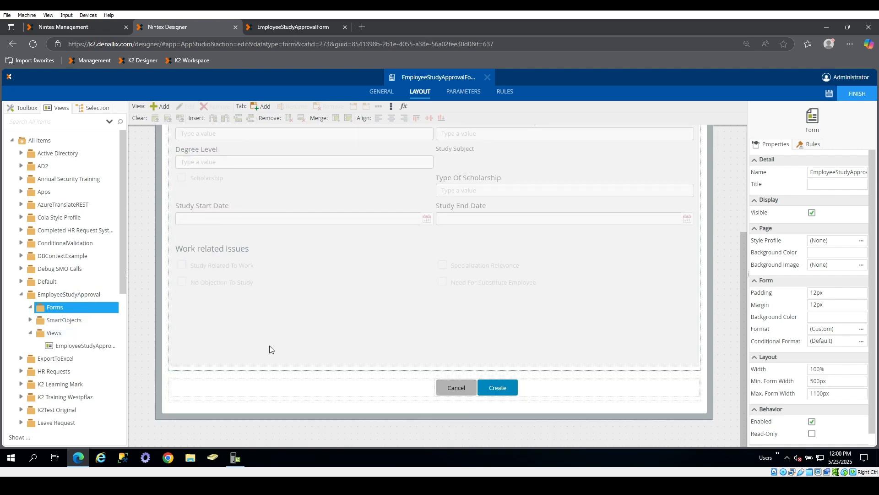
scroll(270, 349, up, 1)
drag(90, 345, 353, 342)
click(465, 292)
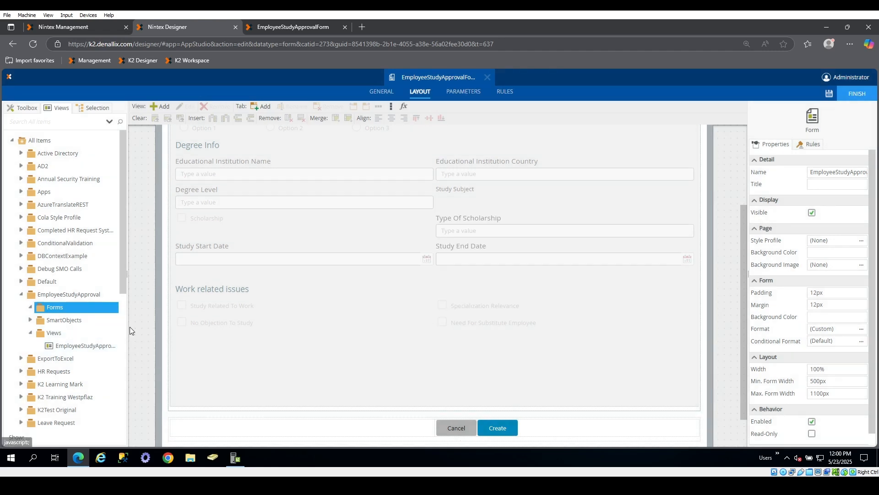
drag(85, 346, 175, 287)
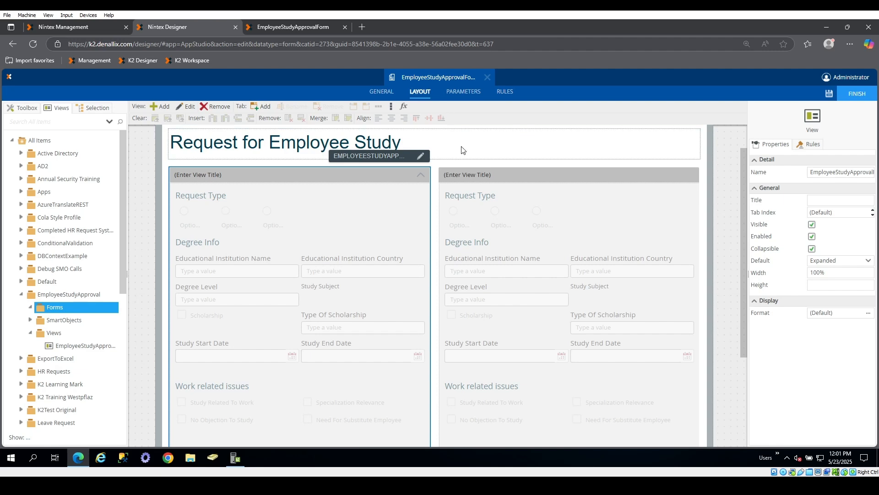
Step: Widen the properties area and inspect the properties of the Create button and the original item view
scroll(349, 265, up, 1)
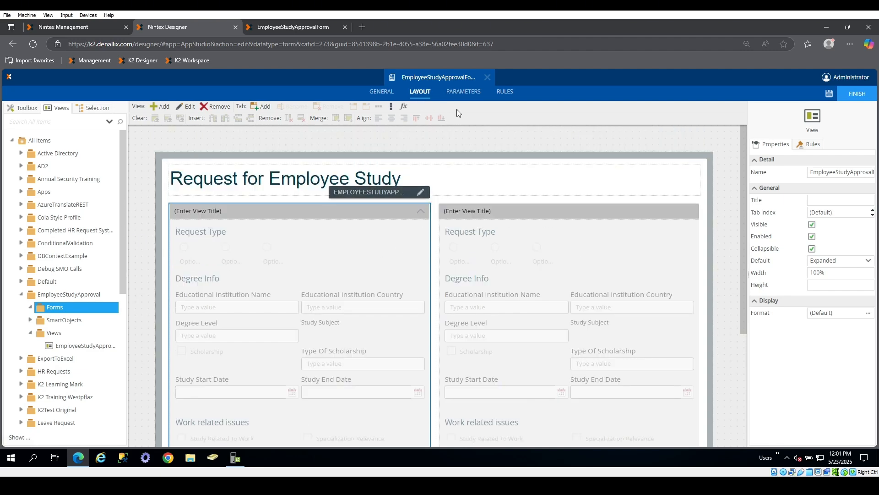
scroll(516, 255, down, 5)
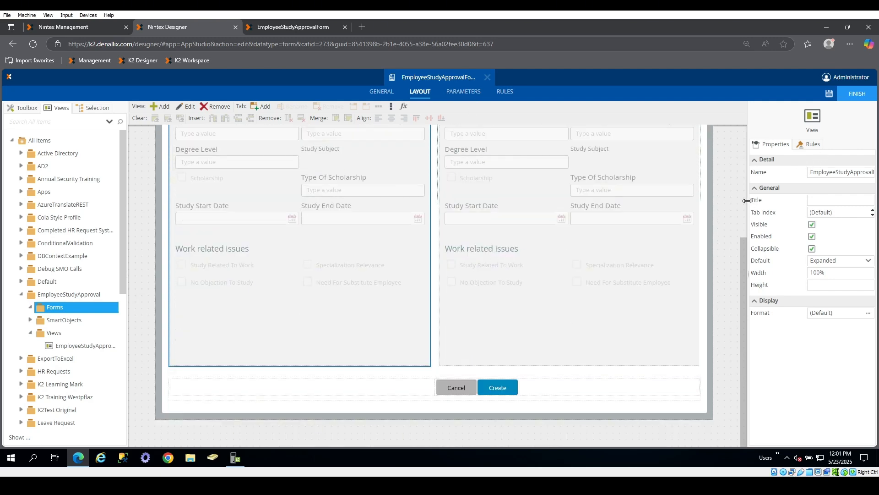
drag(694, 209, 695, 209)
click(472, 391)
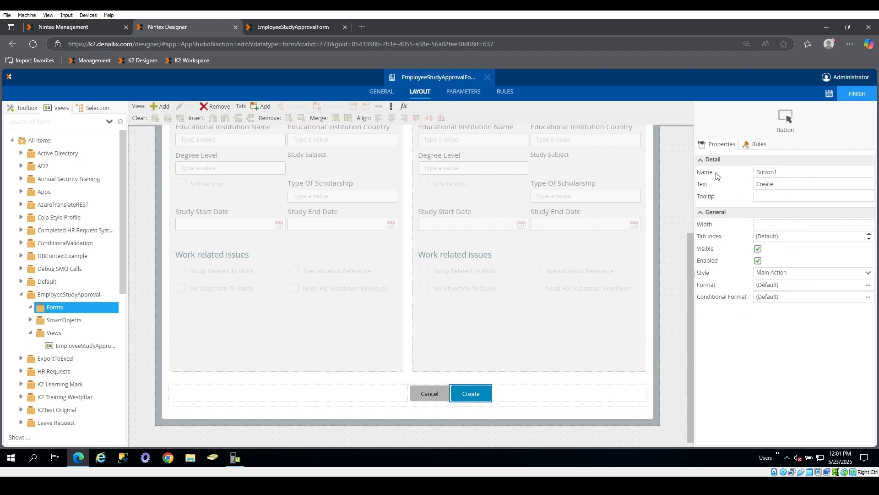
click(554, 350)
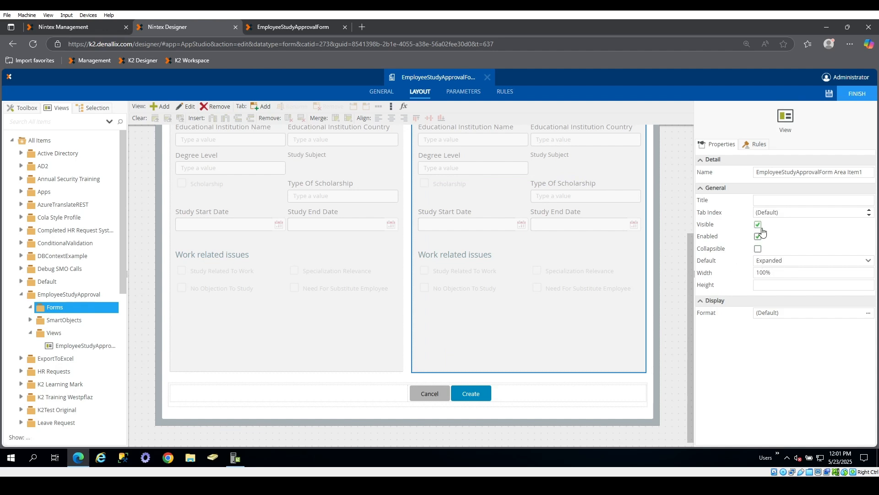
Step: Bring back the control toolbox, review the form-level properties, and finish editing the form
click(21, 108)
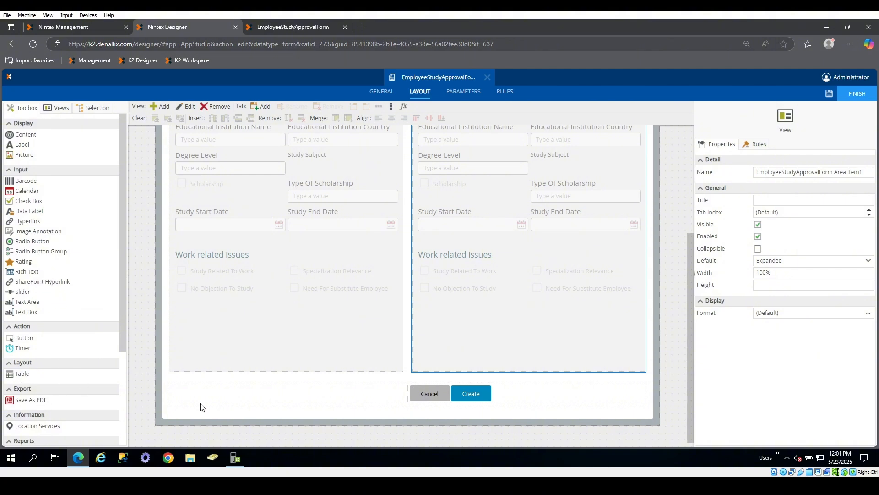
click(380, 416)
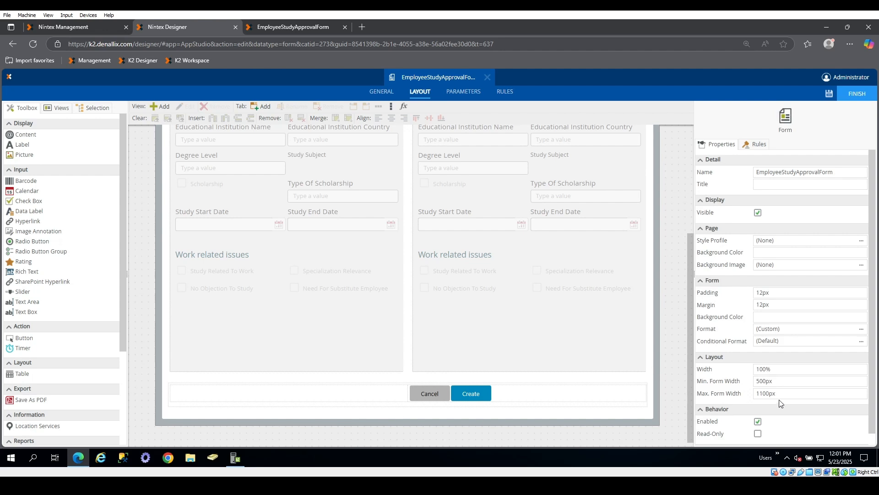
scroll(803, 324, down, 1)
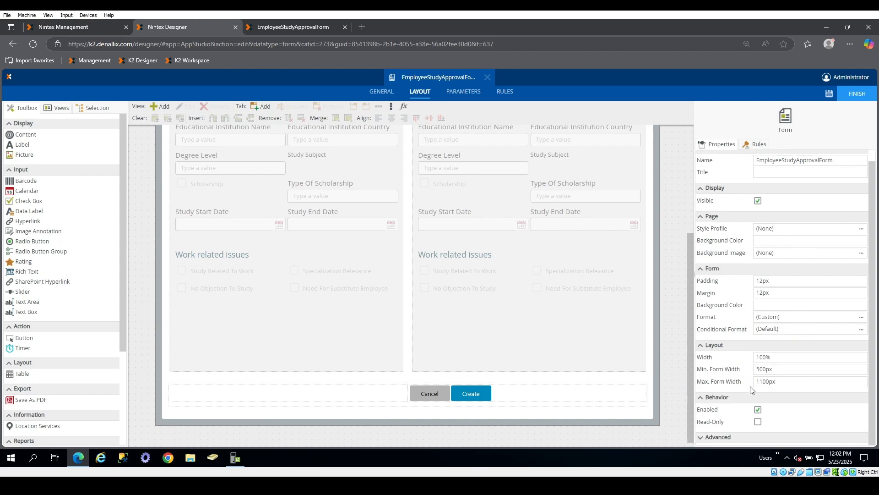
scroll(785, 382, up, 1)
scroll(660, 316, up, 4)
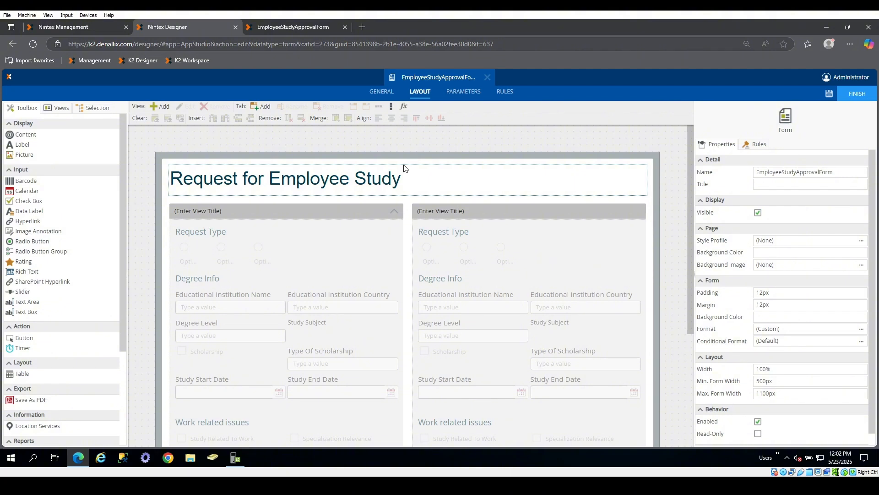
click(856, 94)
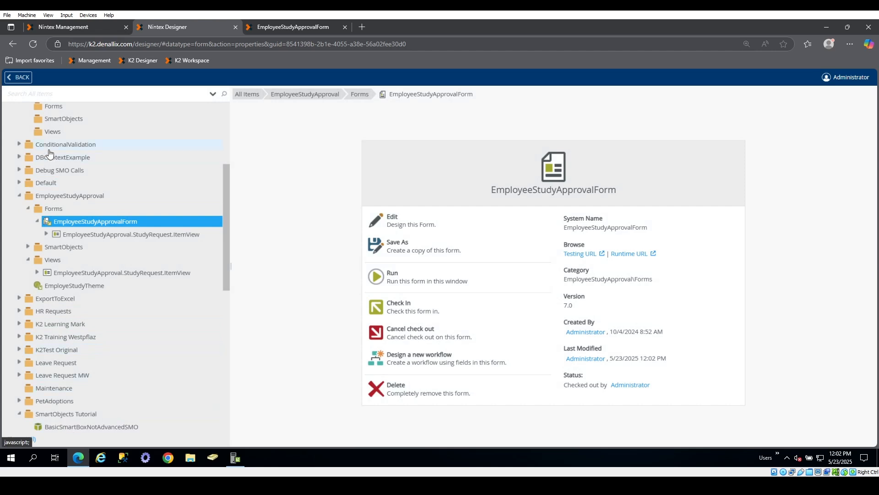
Step: Create a category named "SmartForms Very Basics" directly under All Items
scroll(50, 154, up, 4)
right_click(46, 116)
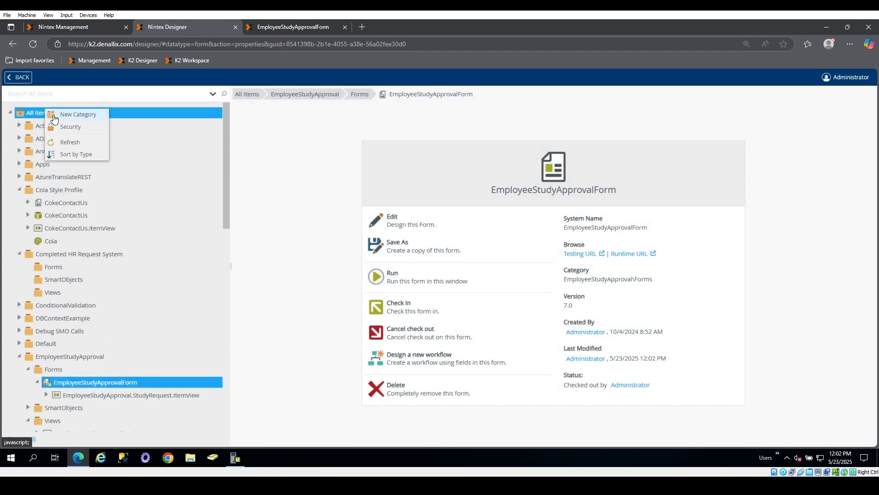
click(61, 116)
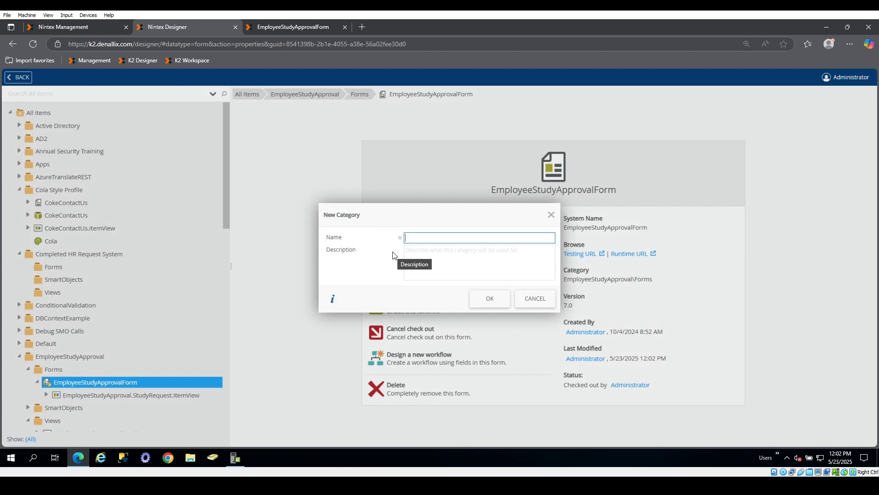
text(Sm)
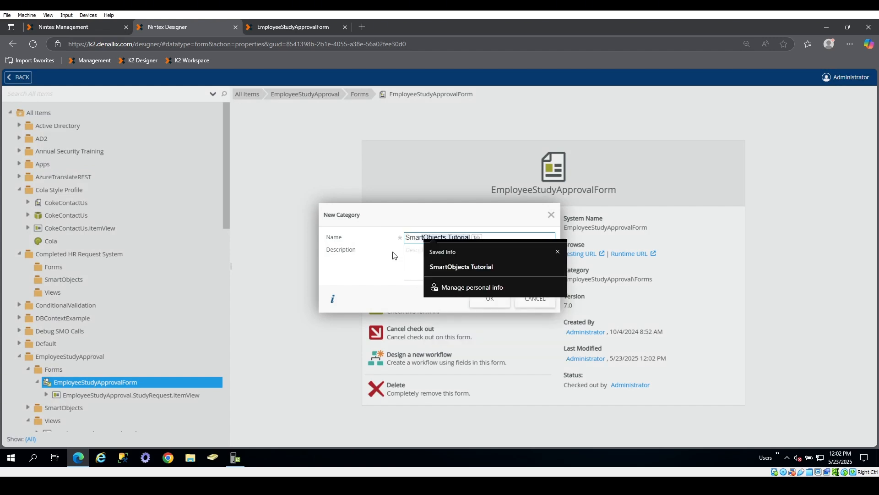
text(artForms Very Basics)
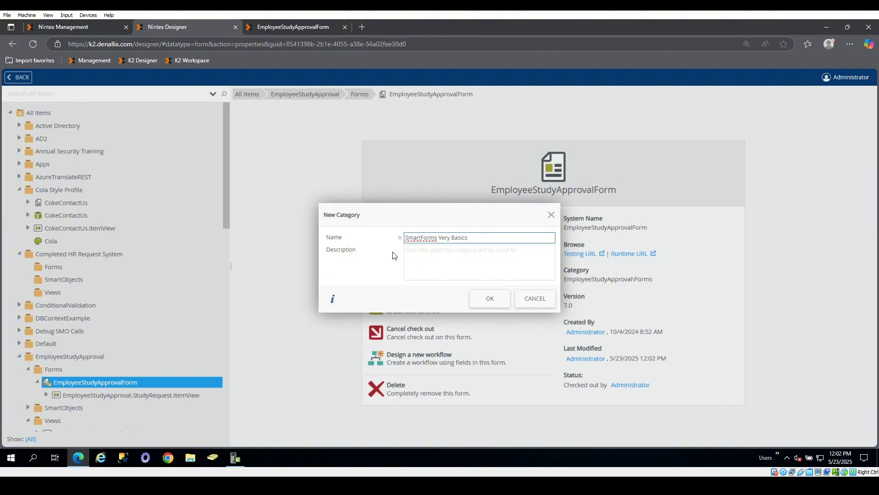
click(489, 298)
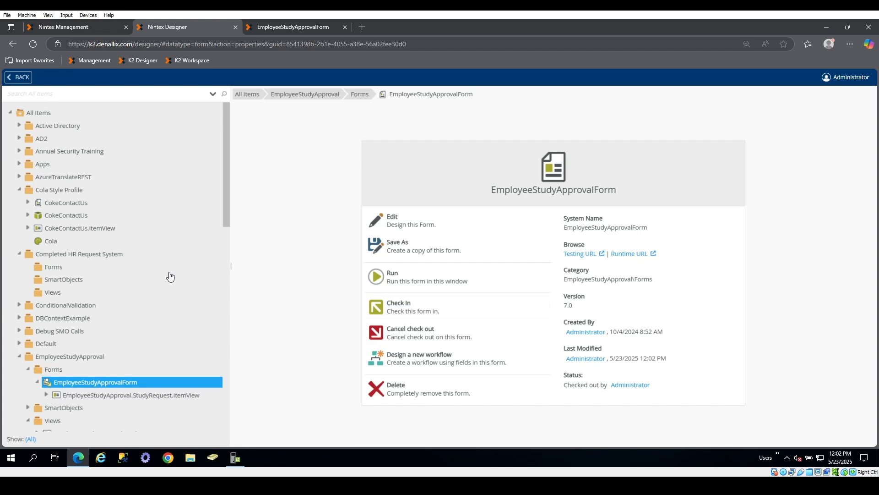
Step: Open the SmartForms Very Basics category
scroll(102, 255, down, 3)
scroll(102, 255, down, 2)
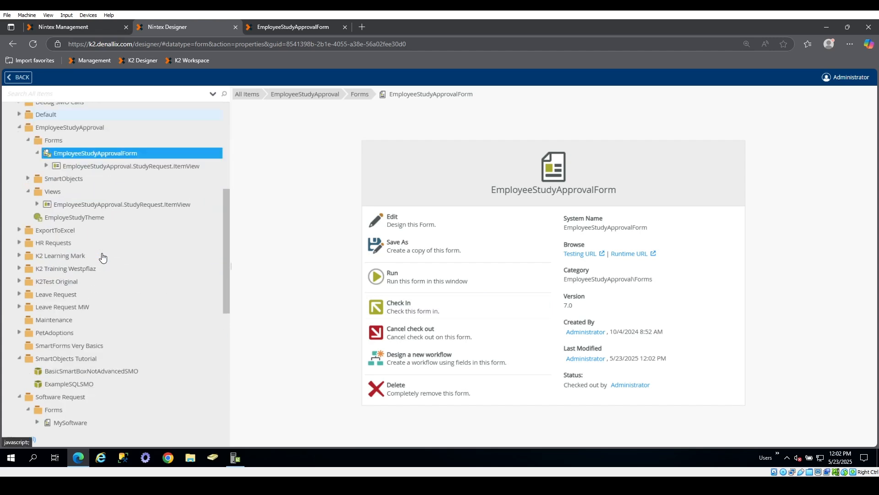
click(103, 348)
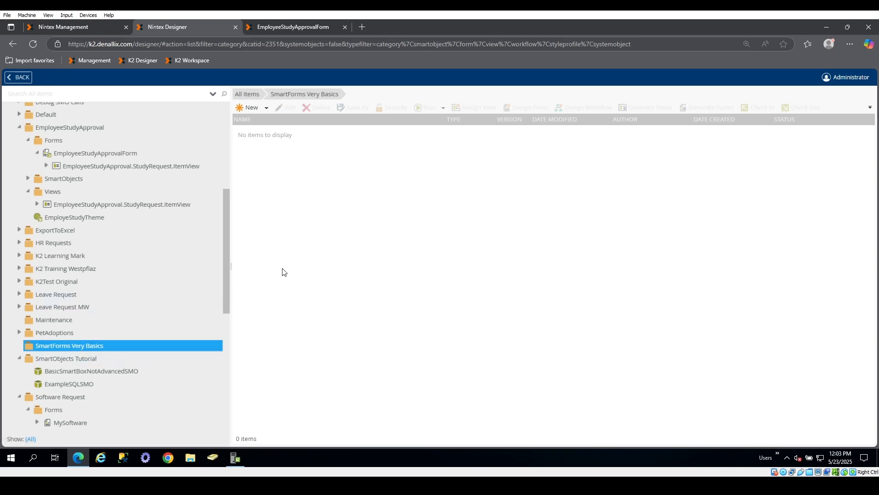
click(267, 109)
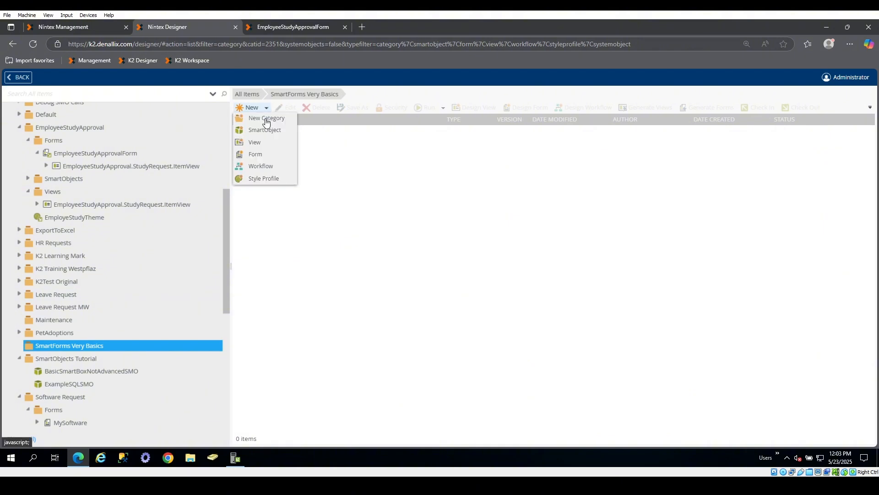
click(267, 145)
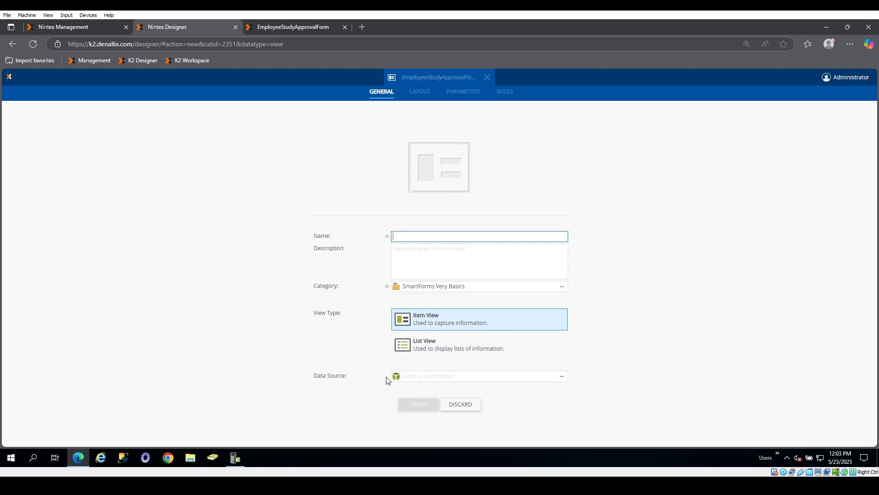
click(487, 77)
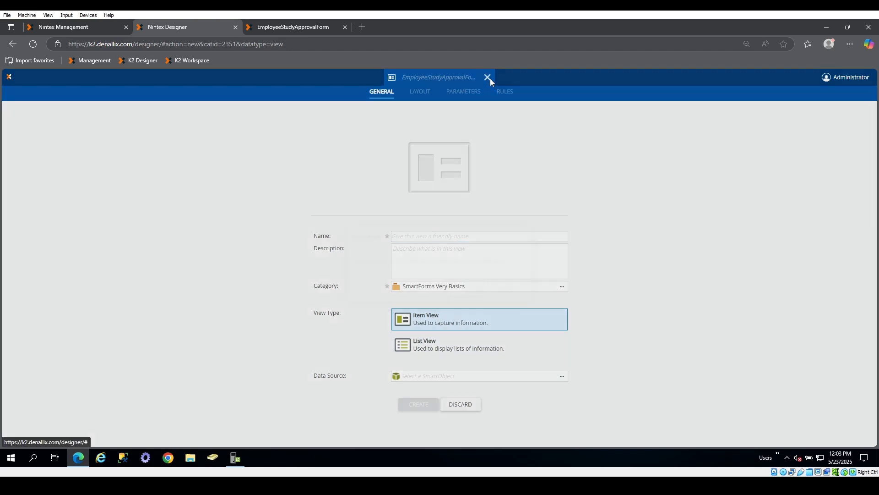
click(467, 287)
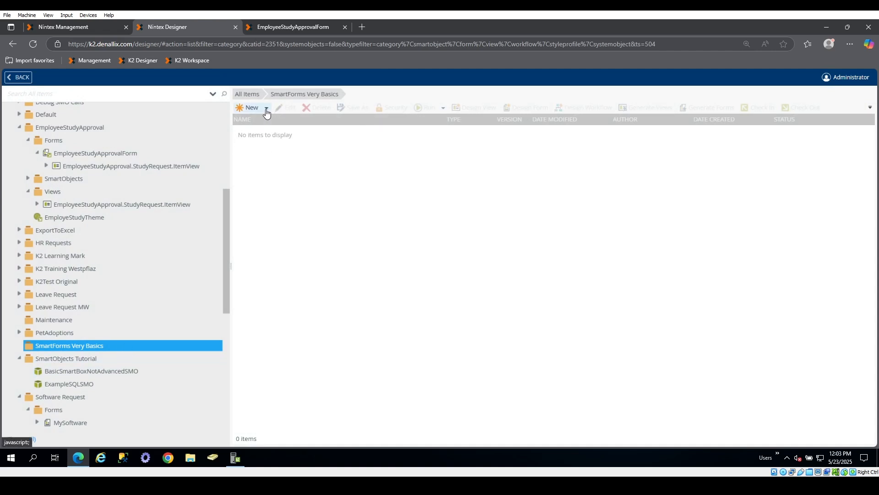
Step: Create a SmartBox-based SmartObject named HelloWorldMovies in the SmartForms Very Basics category
click(267, 113)
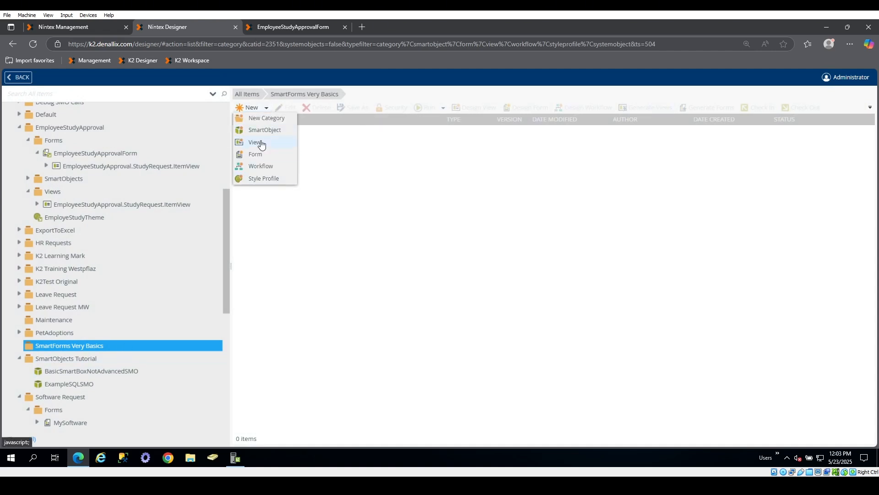
click(264, 130)
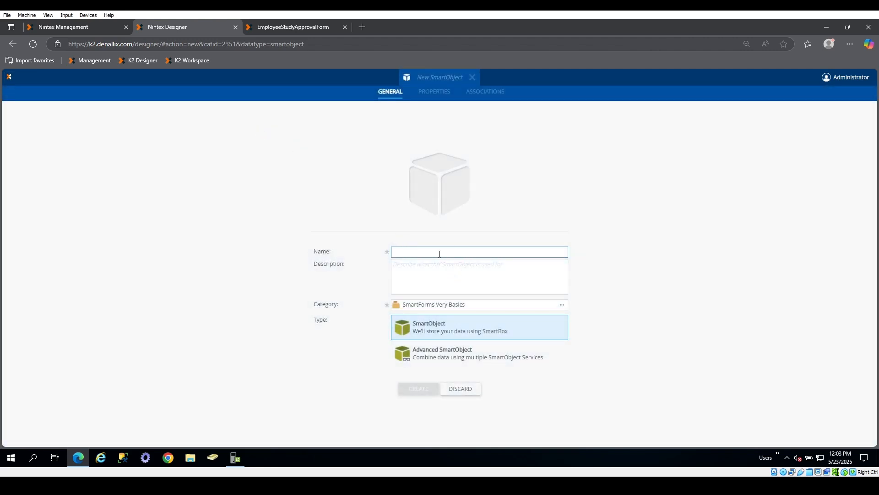
click(414, 252)
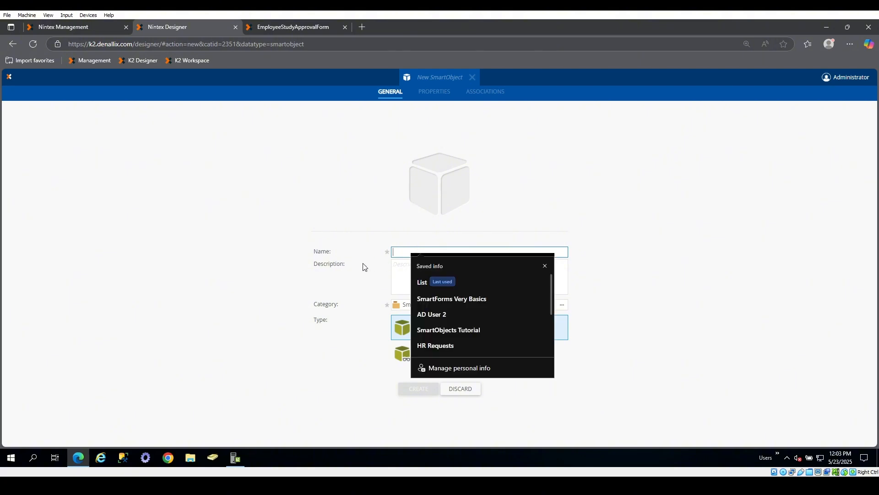
click(364, 267)
click(409, 258)
click(410, 256)
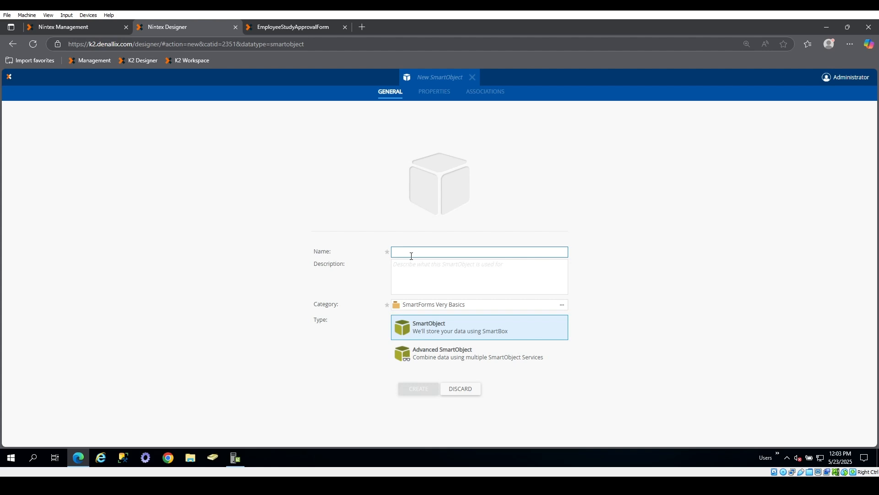
text(HelloW)
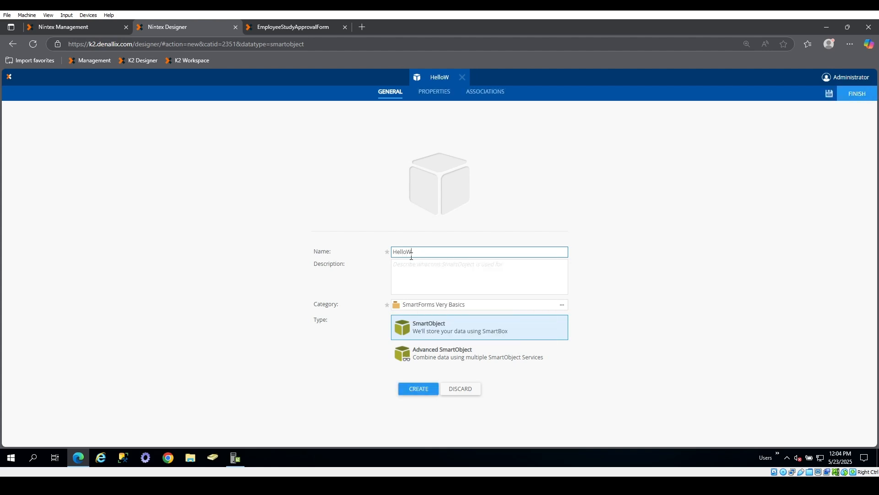
text(orldMovies)
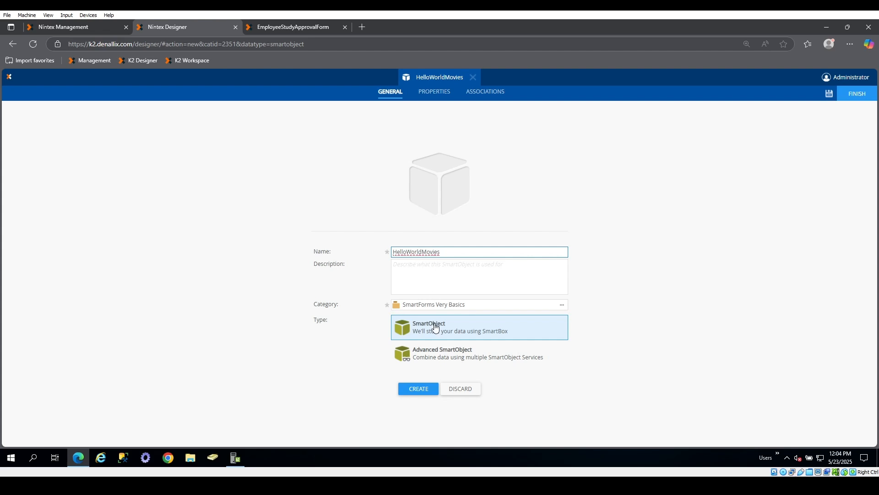
click(425, 390)
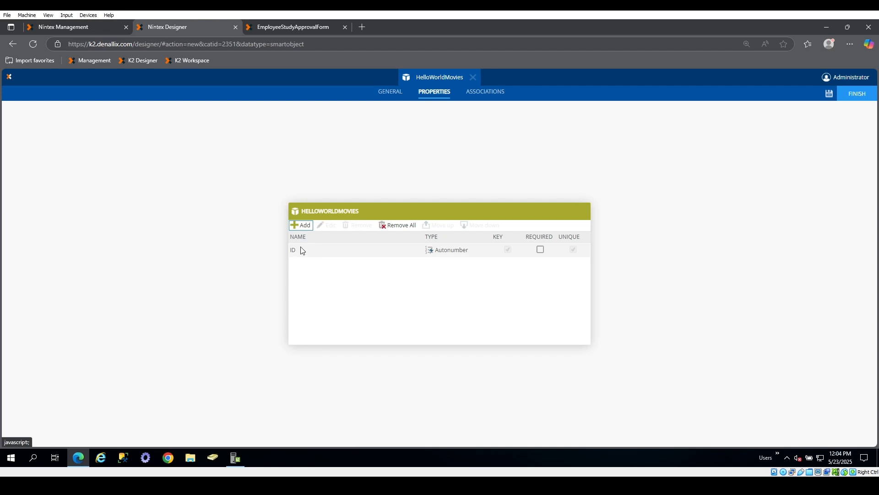
Step: Add the text properties UserName and UserDisplayName to the HelloWorldMovies SmartObject
click(300, 227)
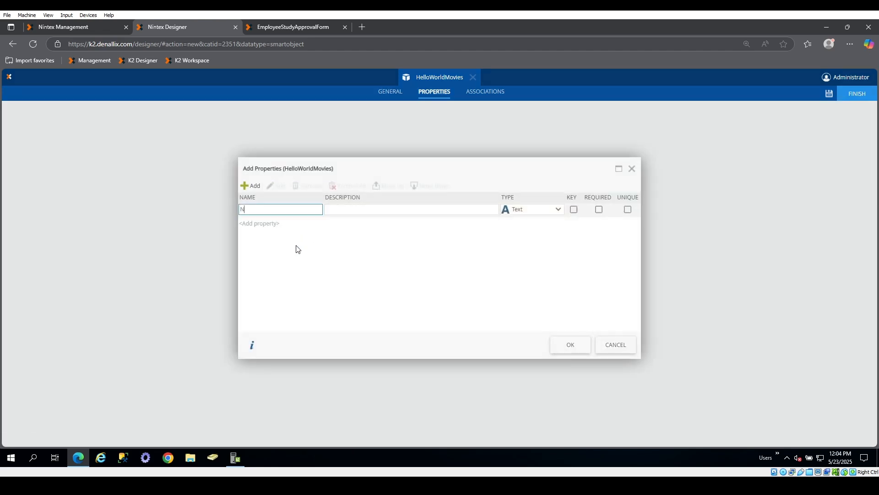
text(Na)
key(BackSpace)
key(BackSpace)
text(UserName)
click(263, 223)
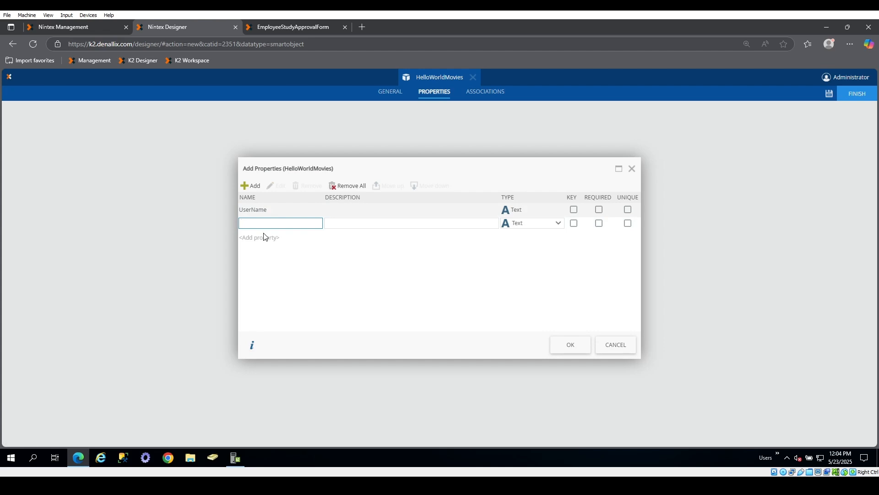
text(UserDisplayName)
Step: Add the text properties Favorite Movie and Favorite Genre, and finish the HelloWorldMovies SmartObject
click(263, 242)
click(267, 241)
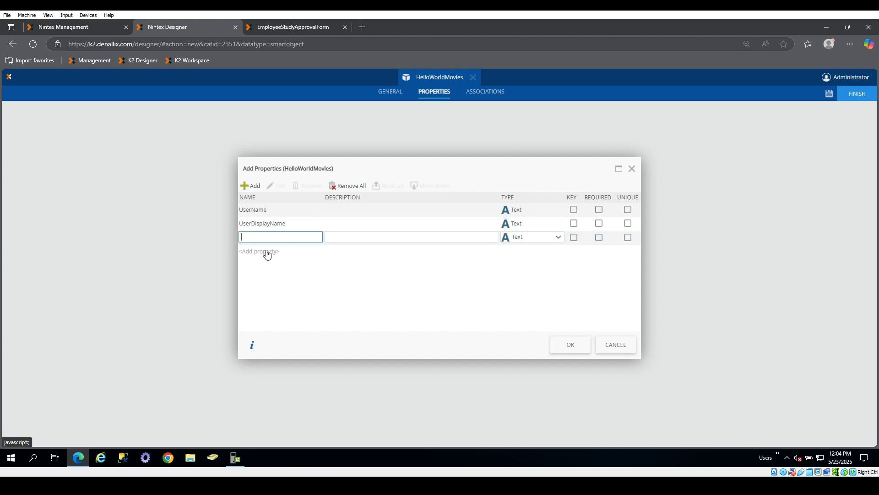
text(Favorite Movie)
click(268, 253)
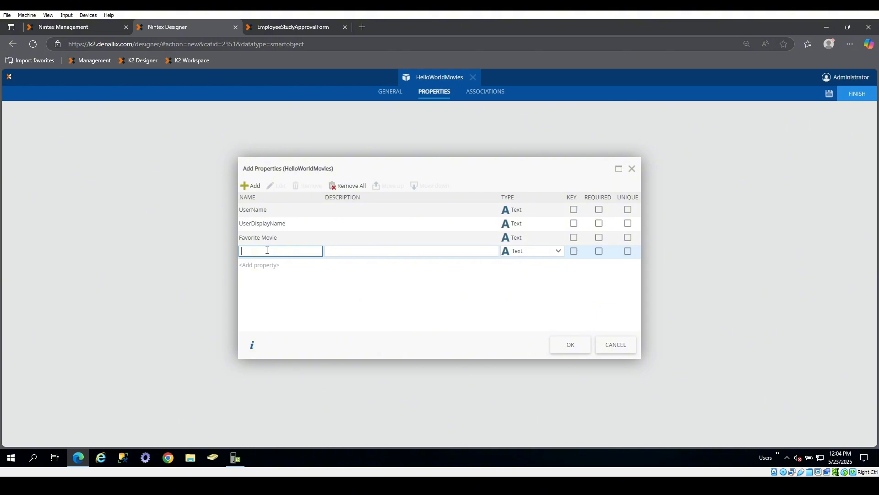
text(Fab)
text(art)
text(ite Genre)
click(531, 297)
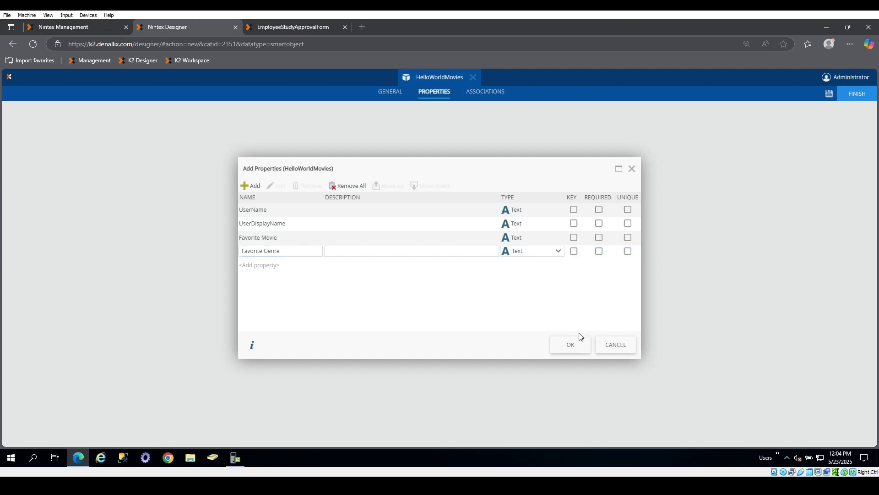
click(570, 344)
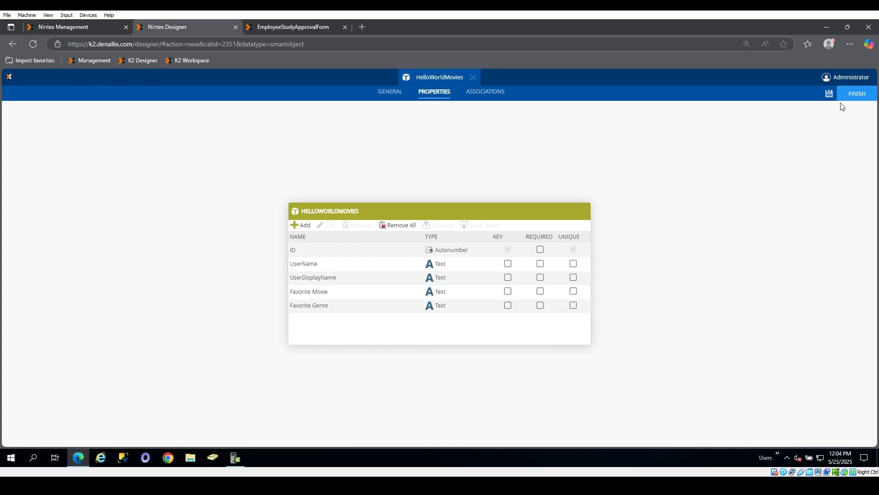
click(857, 99)
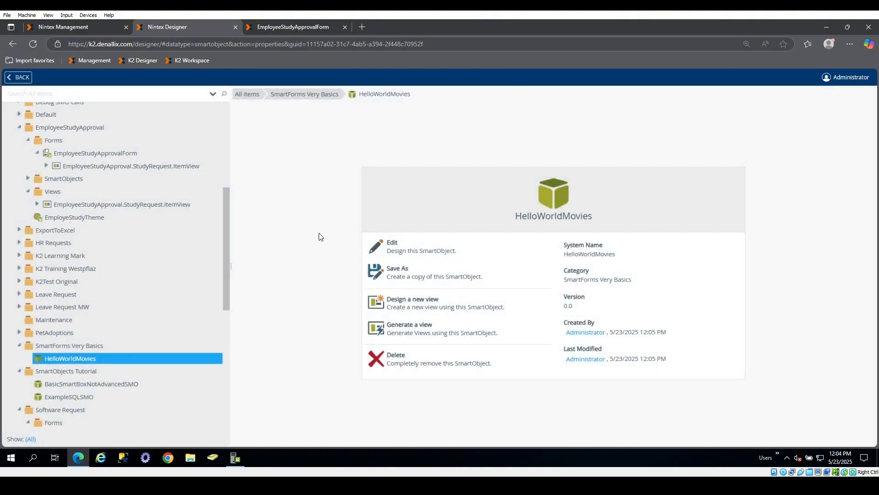
Step: Create an item view named HelloWorldMovie in the SmartForms Very Basics category, with the HelloWorldMovies SmartObject as its data source
scroll(225, 242, down, 3)
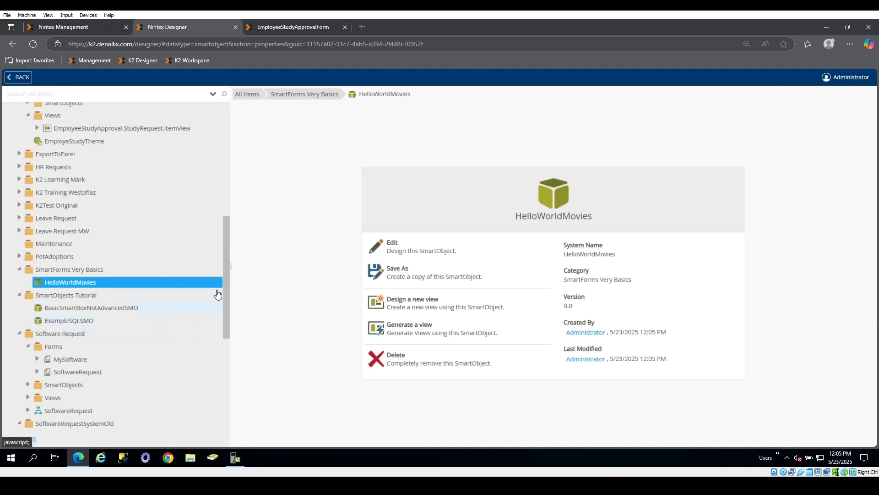
right_click(170, 284)
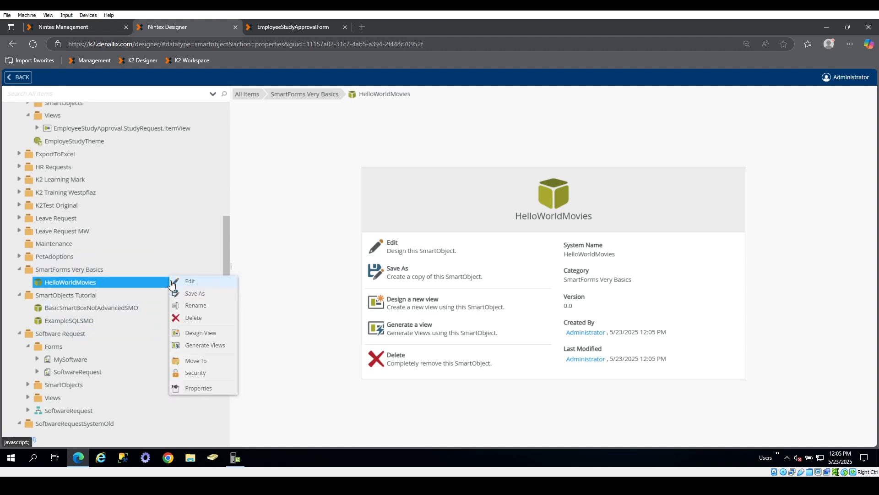
click(217, 334)
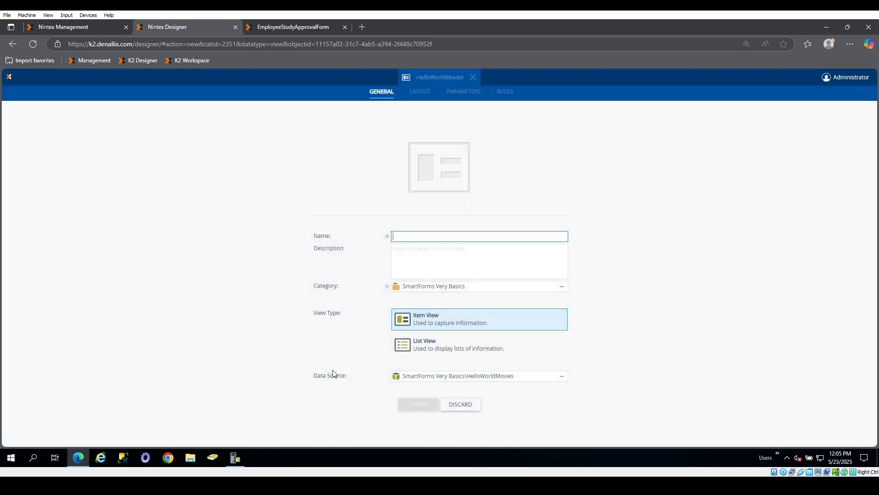
click(562, 377)
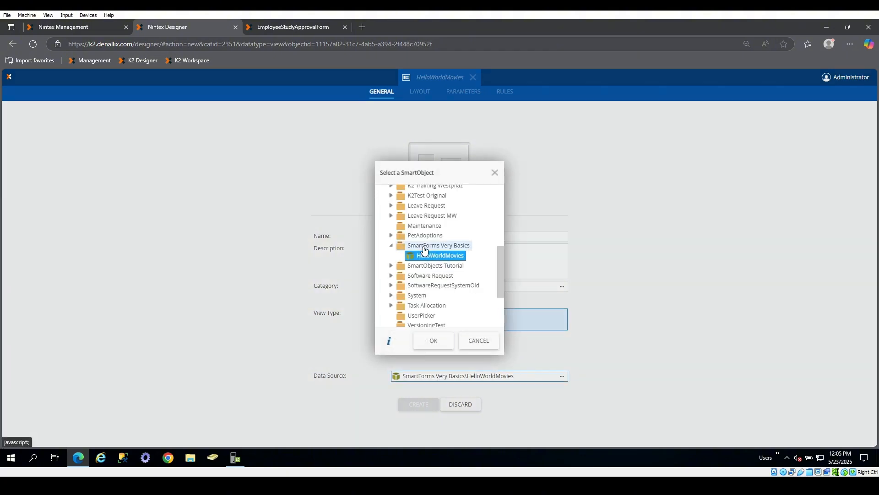
click(479, 340)
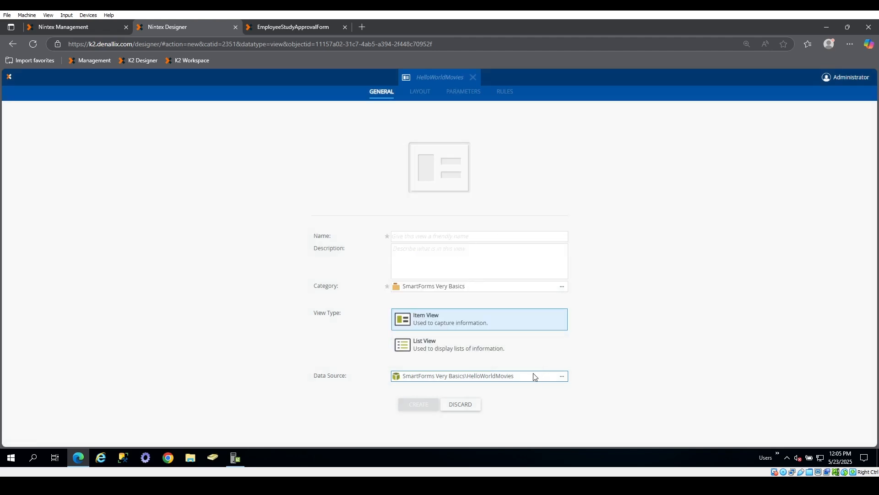
click(432, 237)
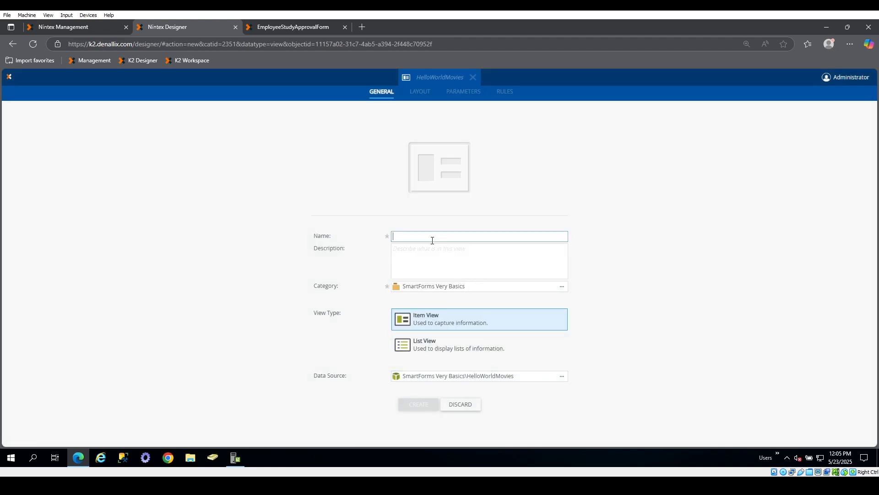
text(Hello)
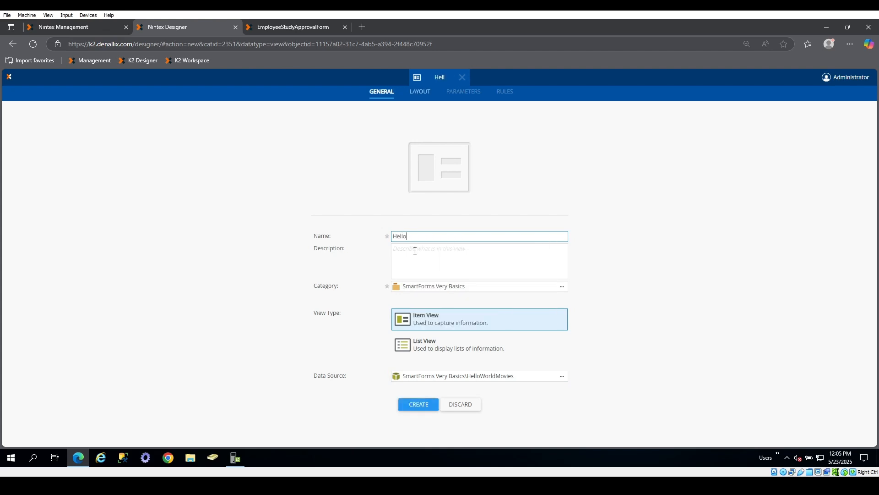
text(WorldMovie)
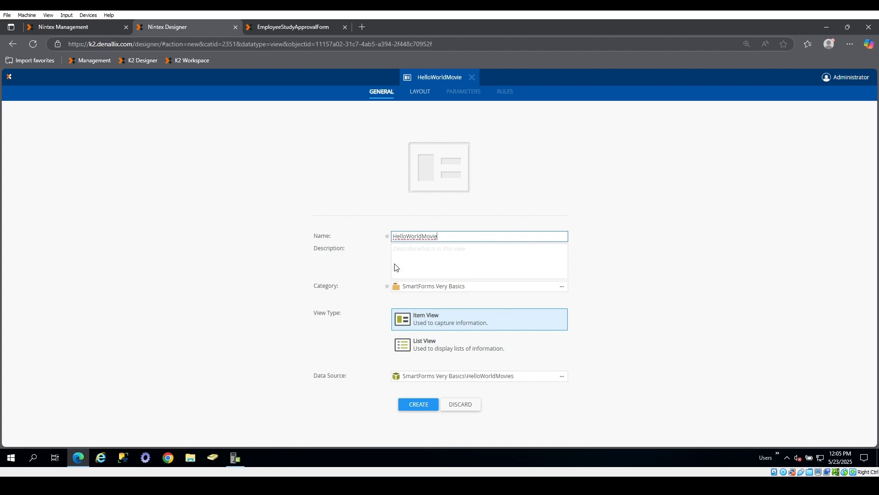
click(421, 405)
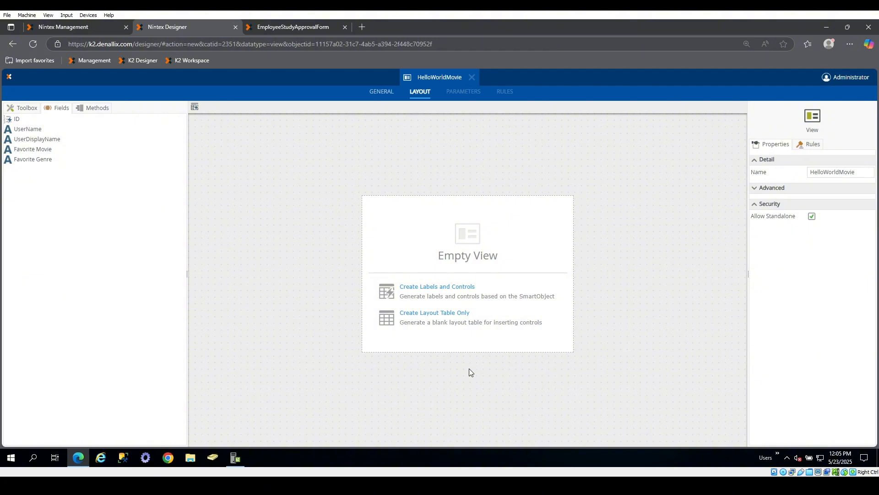
Step: Generate the label and control for only the UserDisplayName field in a two-column table without buttons, and select its text box
click(454, 296)
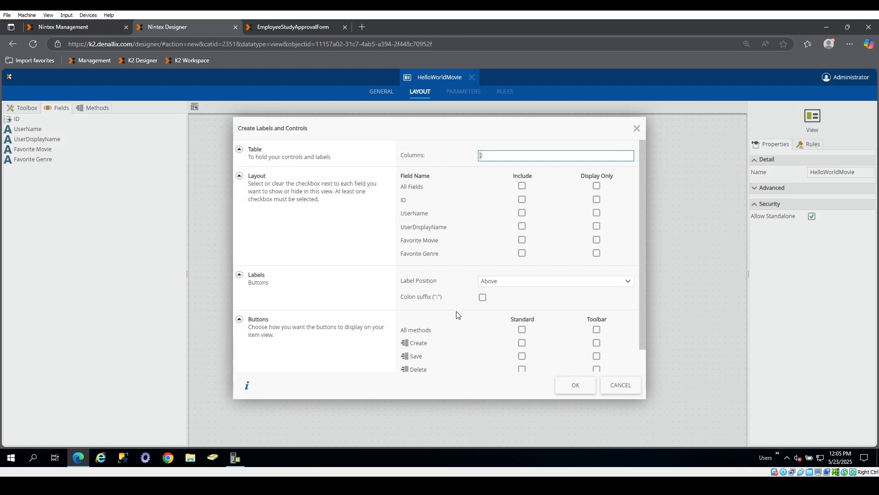
click(522, 186)
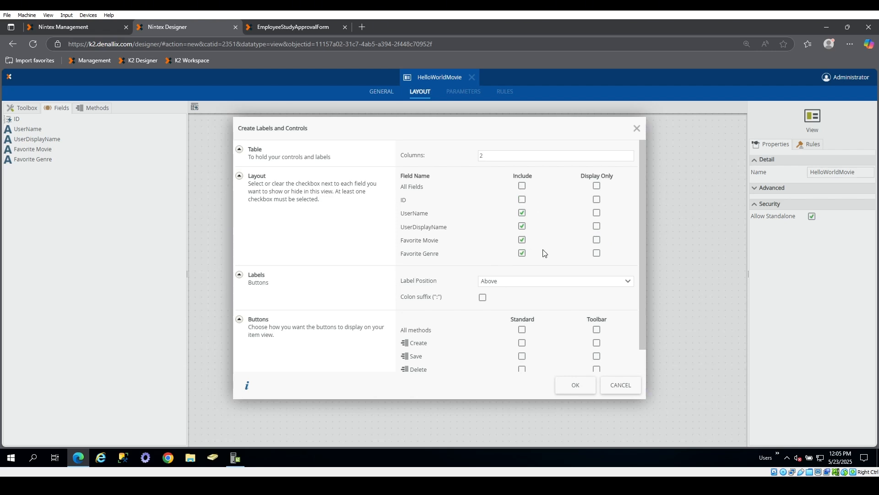
scroll(545, 252, down, 1)
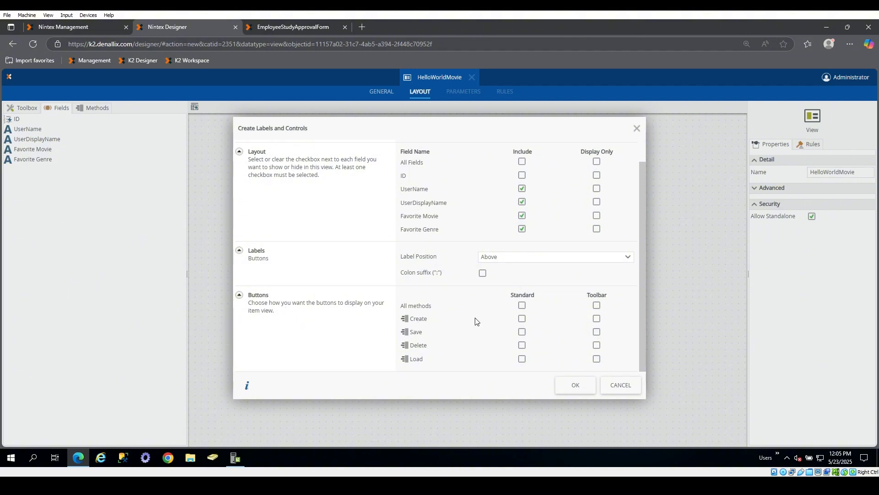
scroll(476, 320, up, 1)
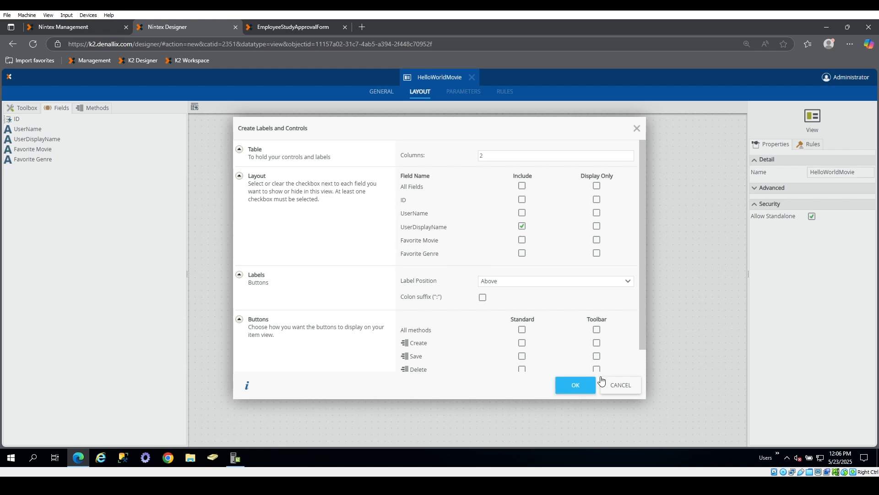
click(576, 393)
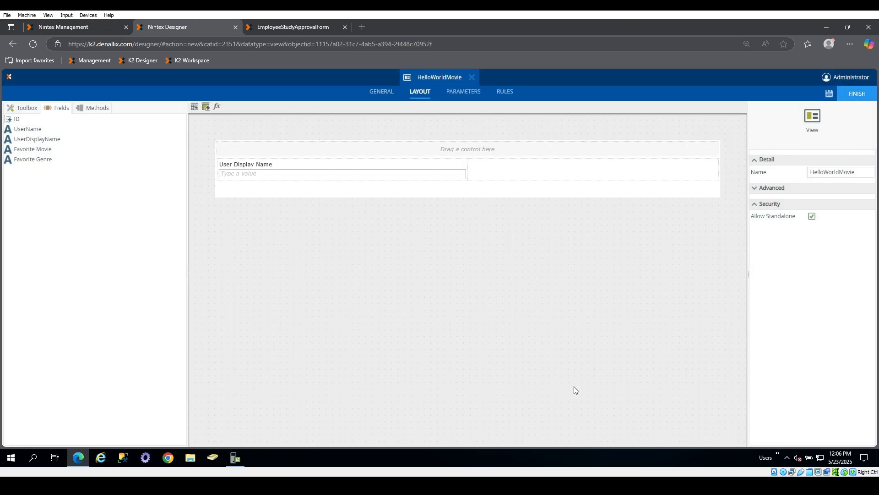
click(281, 178)
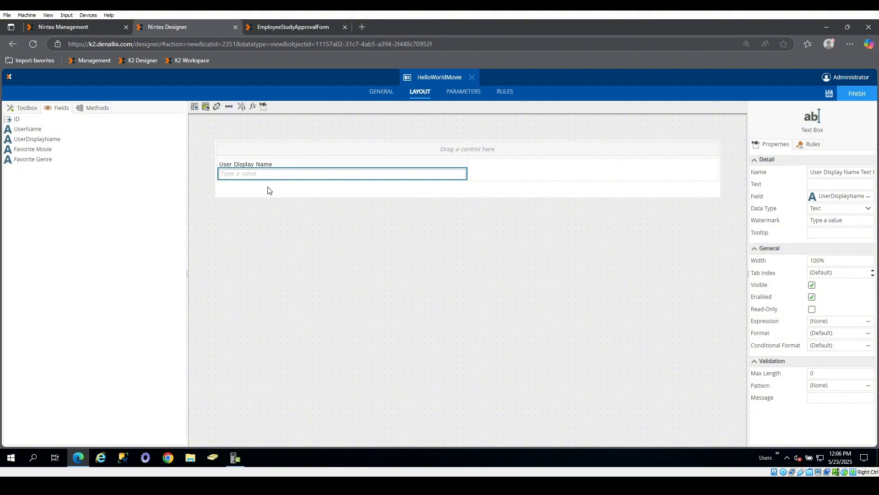
Step: Compare the properties of the User Display Name label and its text box, widening the properties area to read them fully
click(250, 166)
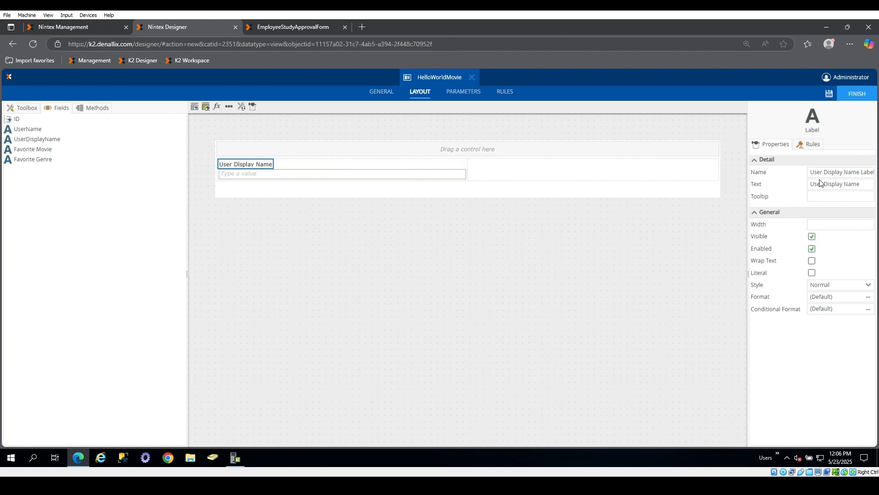
click(309, 174)
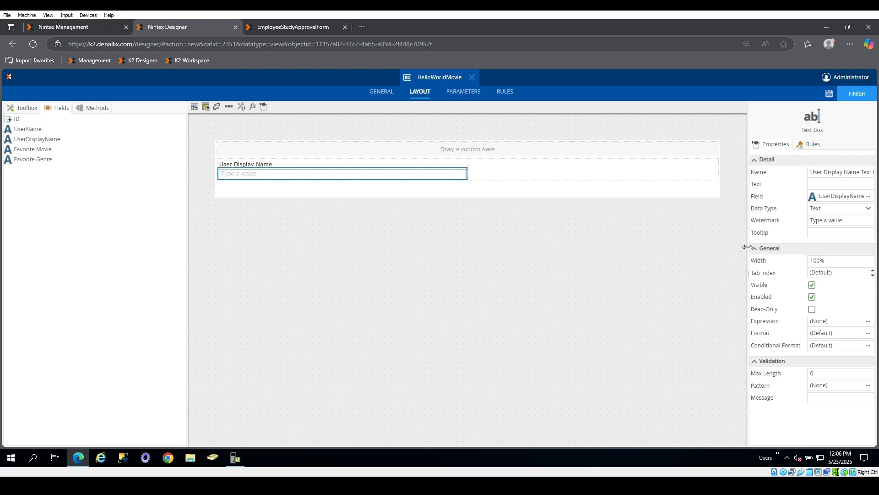
drag(747, 247, 630, 249)
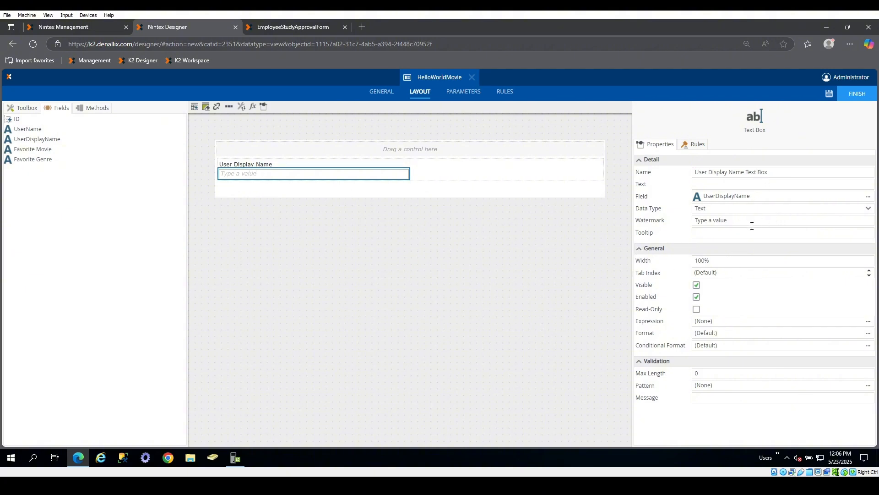
click(250, 164)
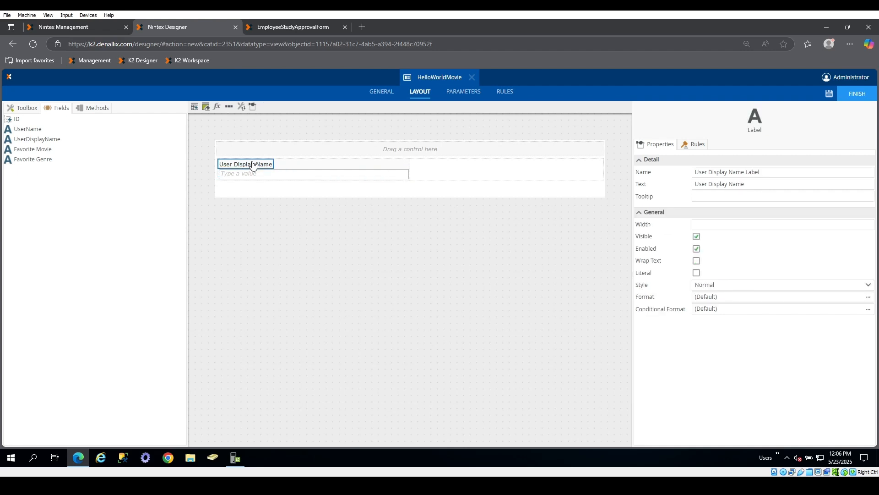
click(346, 178)
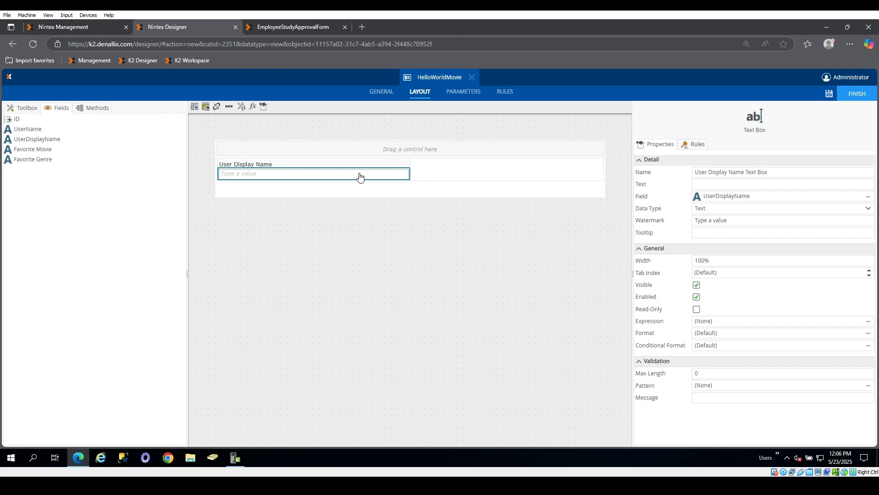
Step: Insert two empty table rows below the User Display Name row
click(440, 172)
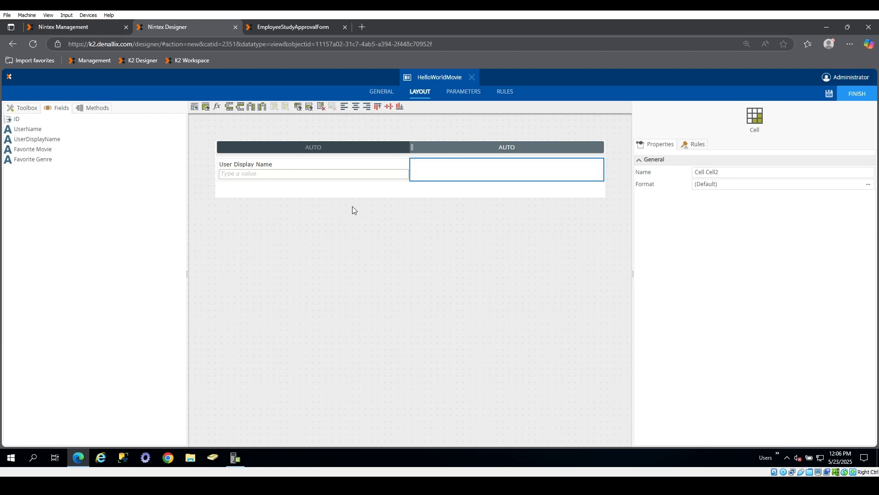
click(369, 169)
click(451, 173)
click(240, 110)
click(240, 110)
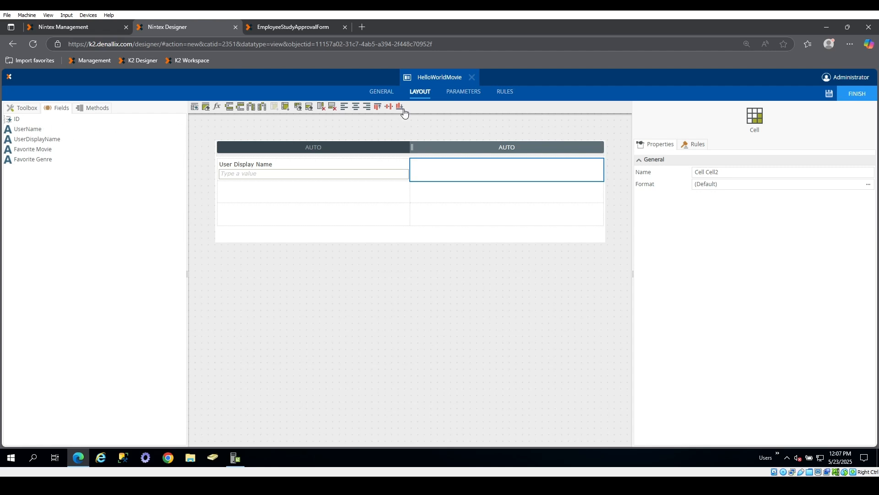
Step: Review the view's general settings and its available toolbox controls, data fields and methods
click(382, 99)
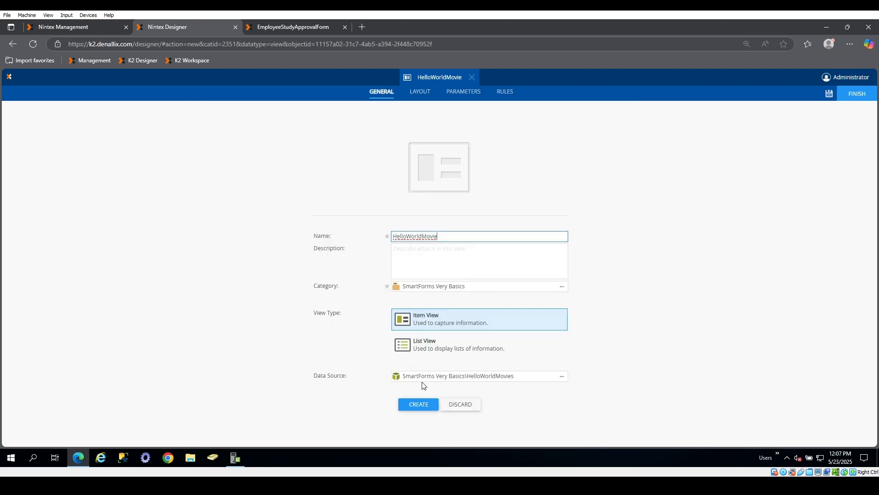
click(415, 92)
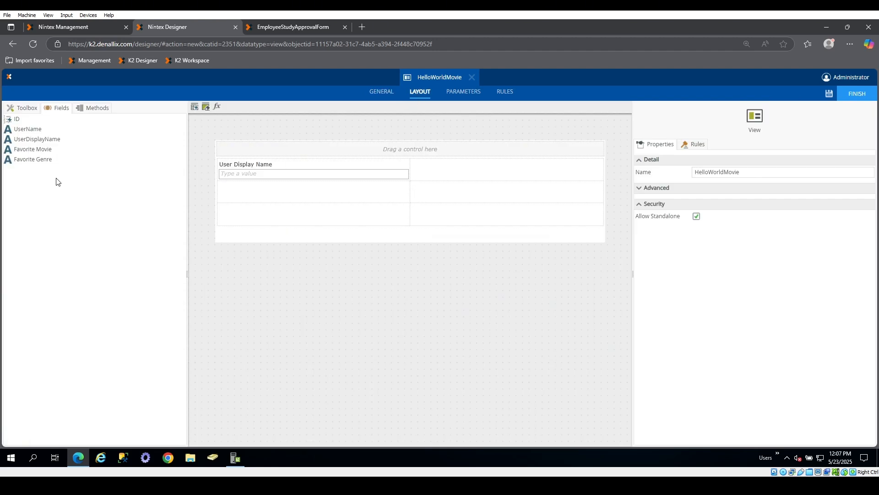
click(31, 113)
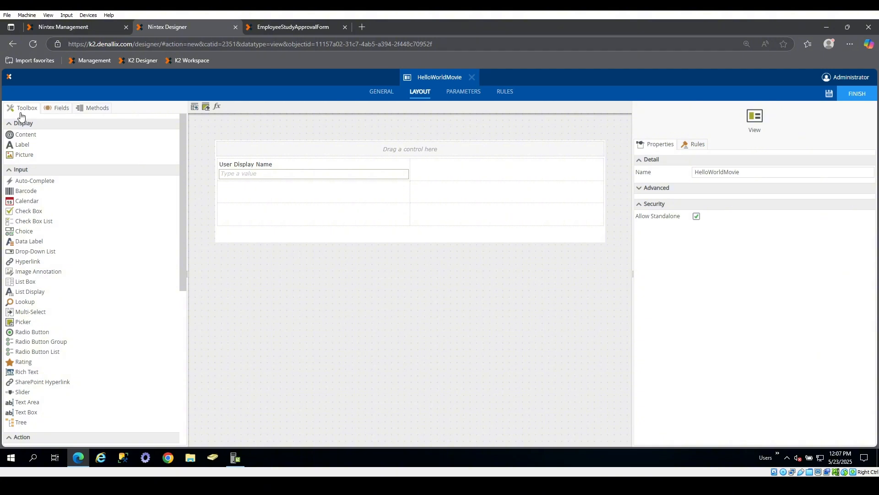
click(49, 113)
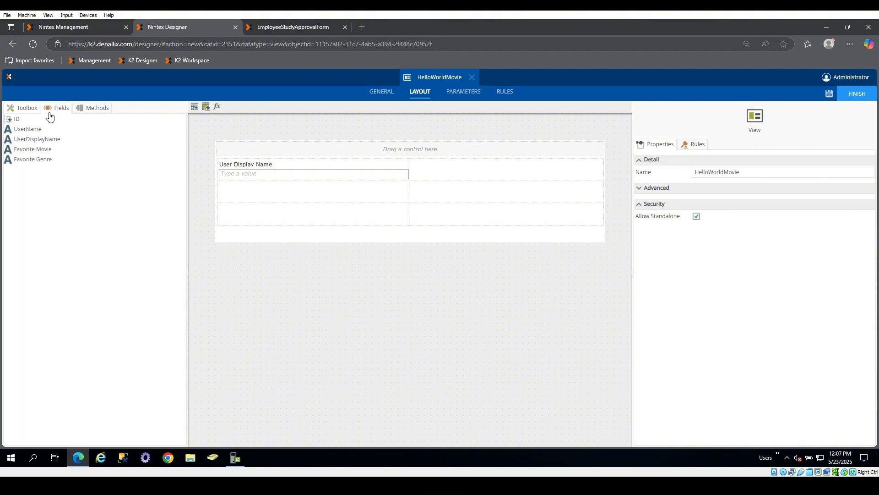
click(88, 114)
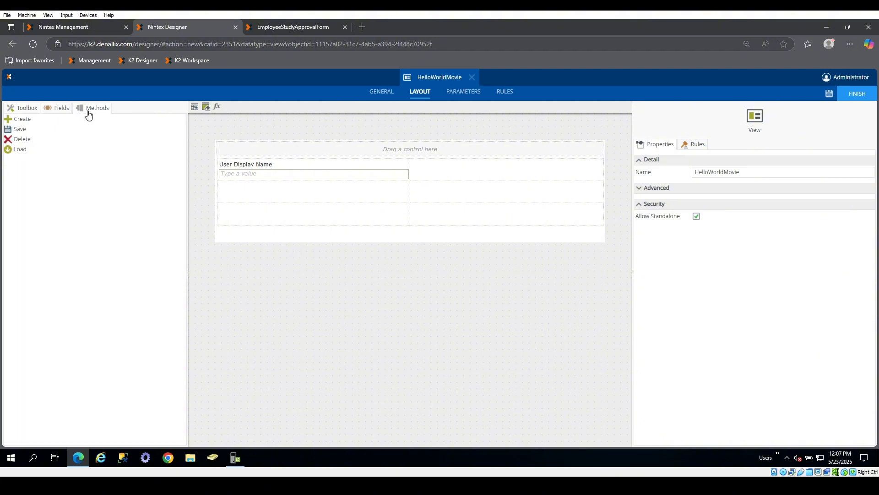
Step: Place the Favorite Movie field in the table's second row, and move both text boxes into the second column beside their labels
click(55, 114)
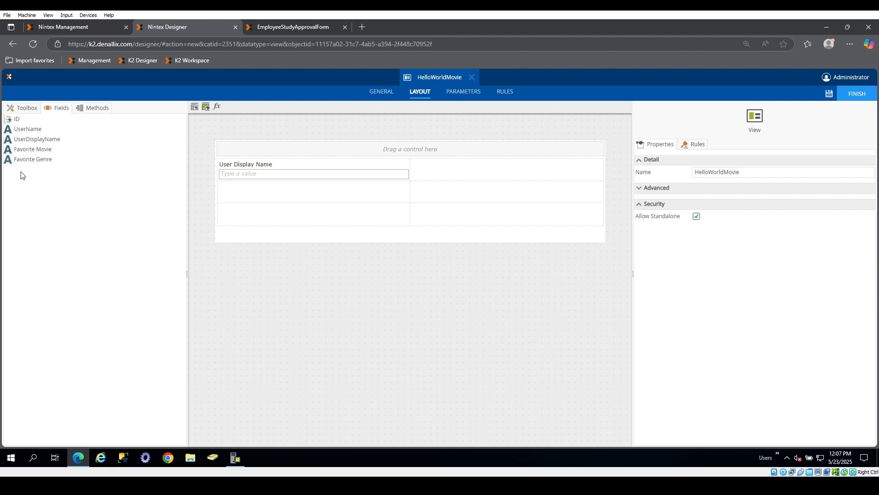
drag(25, 152, 387, 194)
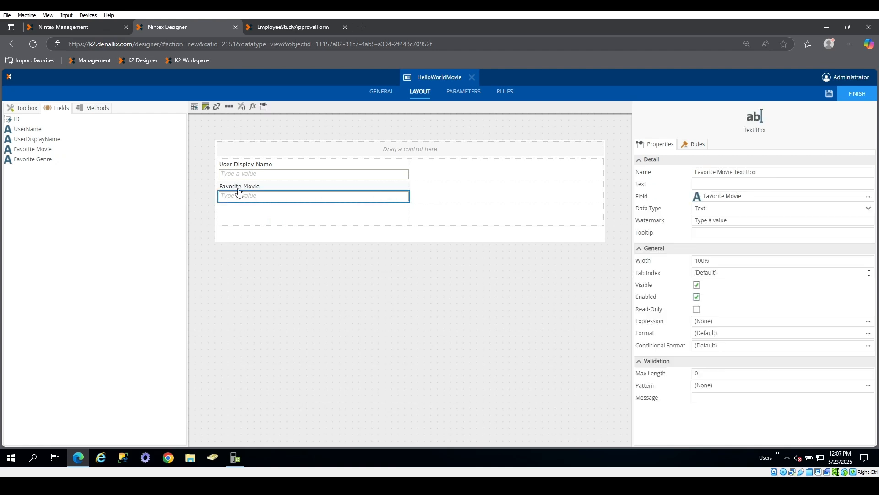
drag(249, 175, 429, 170)
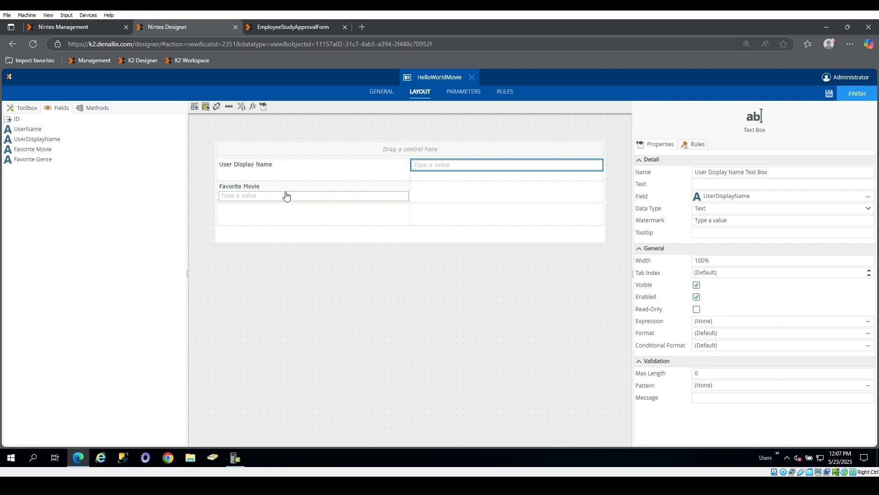
drag(290, 206, 431, 186)
click(423, 186)
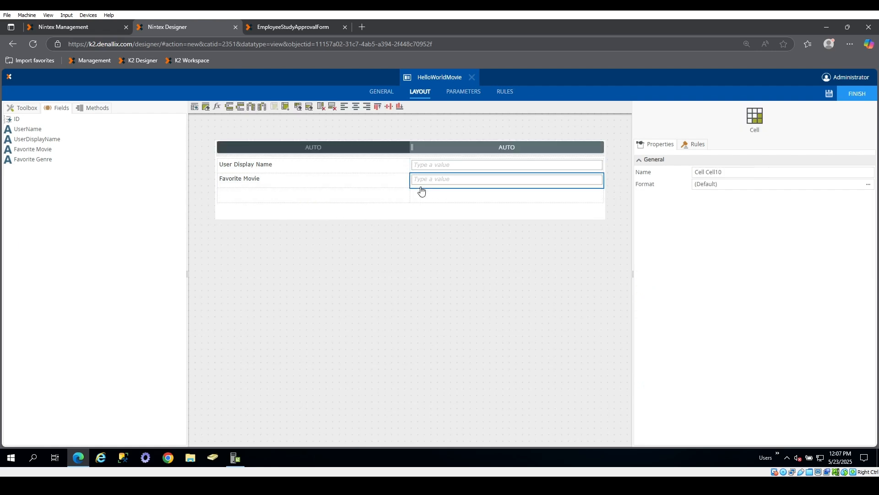
click(423, 187)
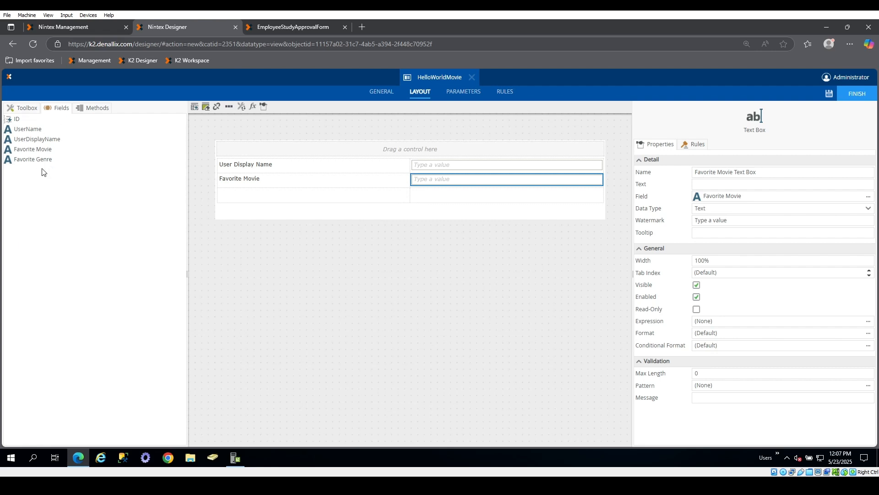
Step: Add a label in the third row's first column with the text Favorite Genre and the name LabelFavorite Genre
click(22, 110)
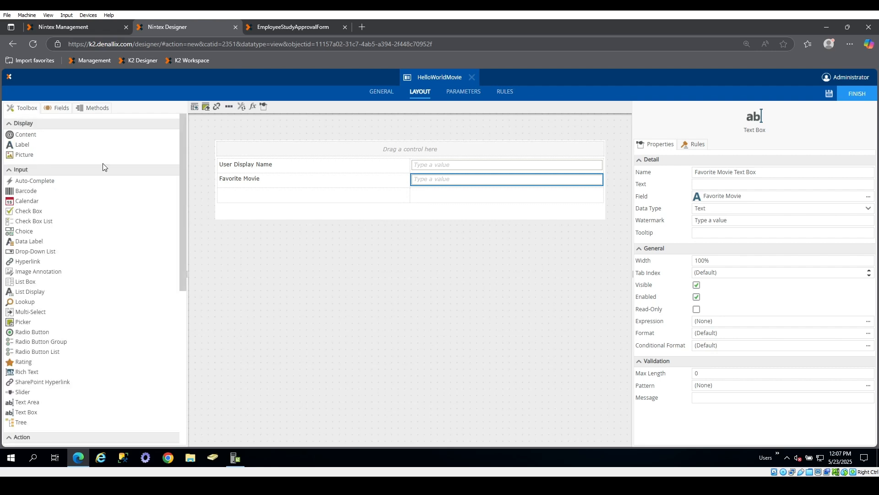
drag(21, 147, 243, 200)
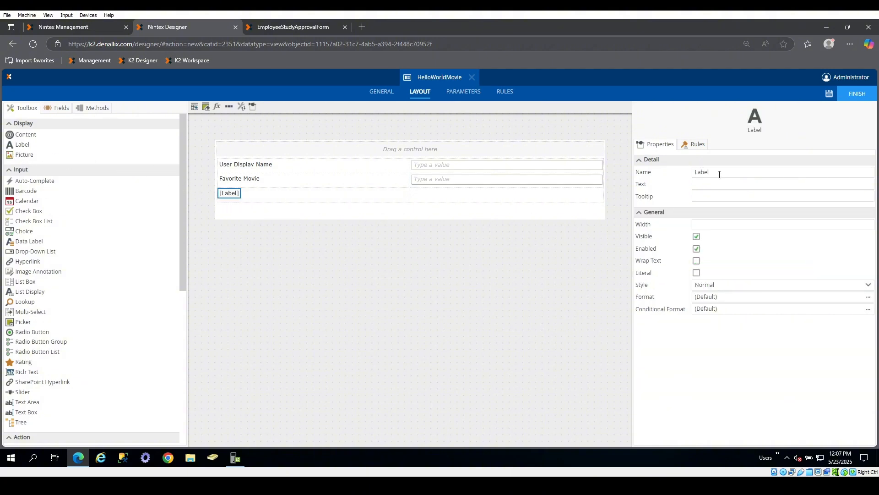
click(711, 185)
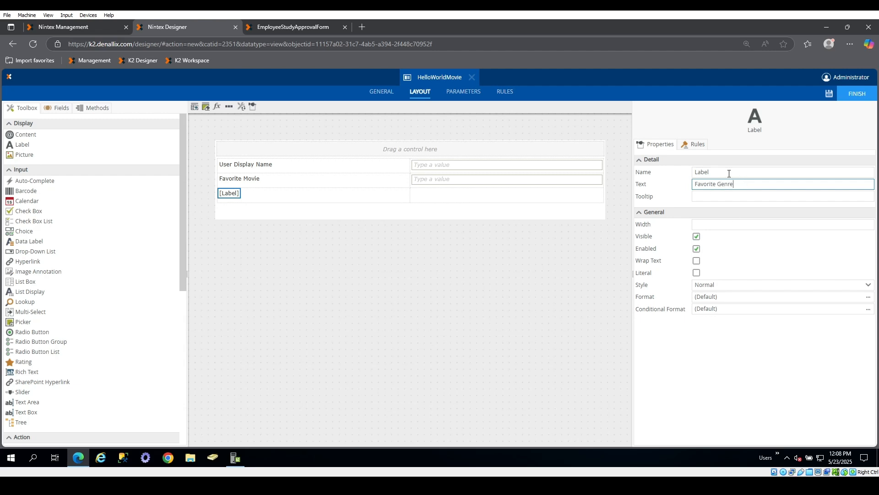
click(729, 173)
drag(741, 185, 670, 190)
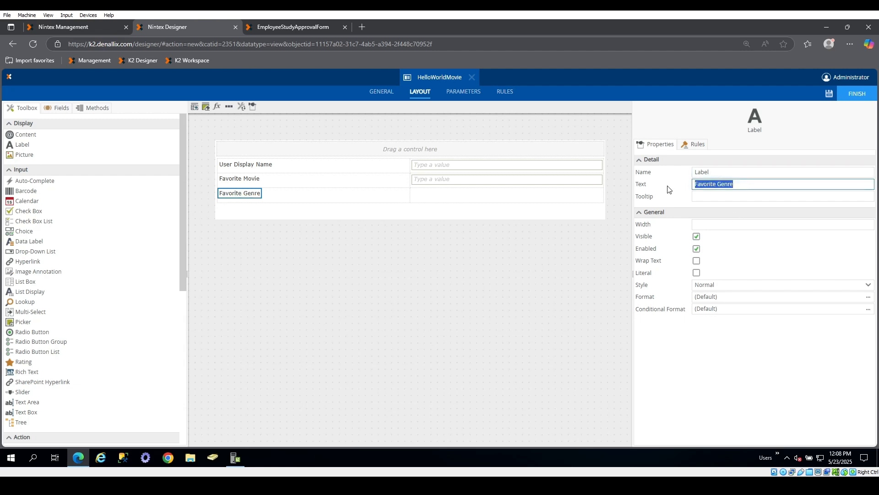
key(ctrl+c)
click(752, 171)
key(ctrl+v)
click(777, 369)
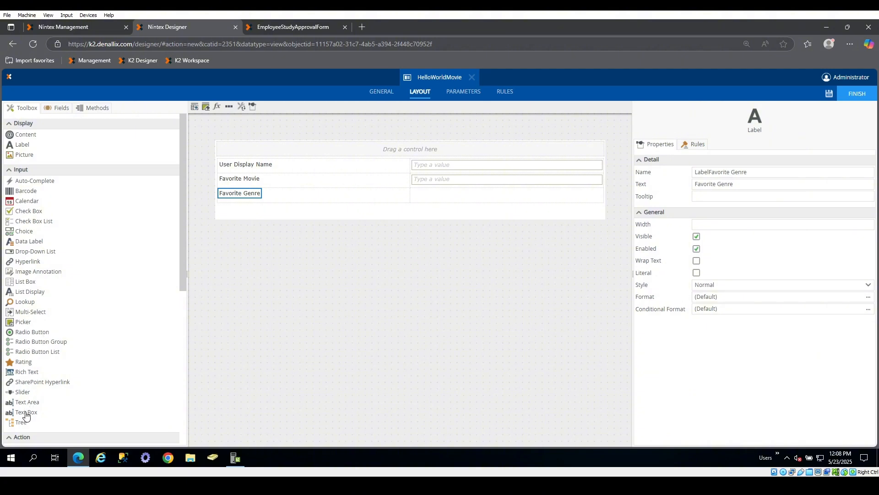
Step: Add a text box beside the Favorite Genre label, named Text Box Favorite Genre with the text Favorite Genre, and save the view
drag(25, 413, 422, 200)
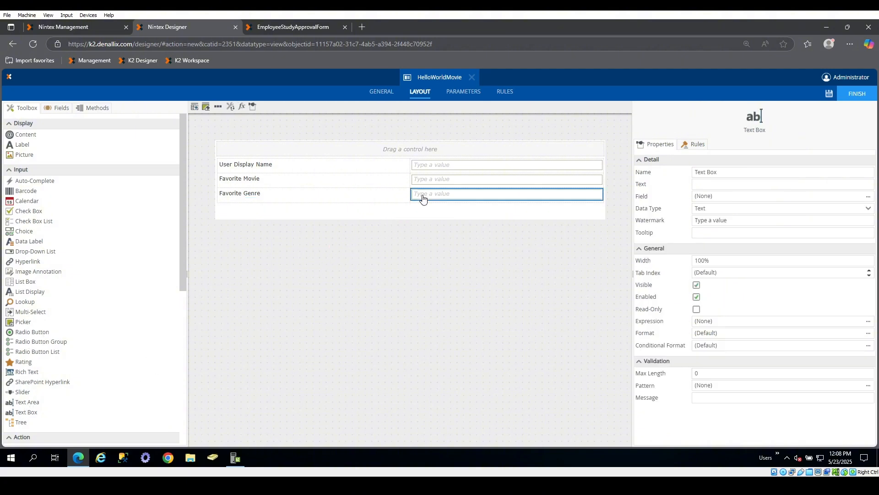
click(736, 174)
text(Favorite Genre)
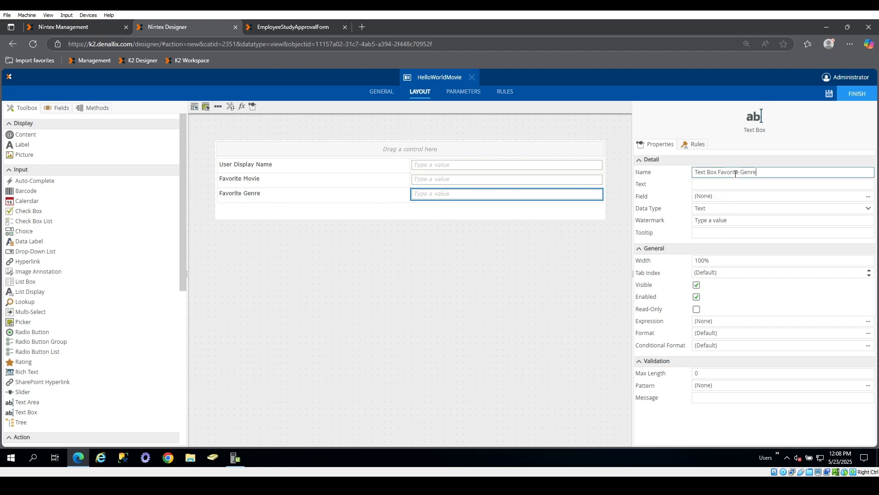
key(Tab)
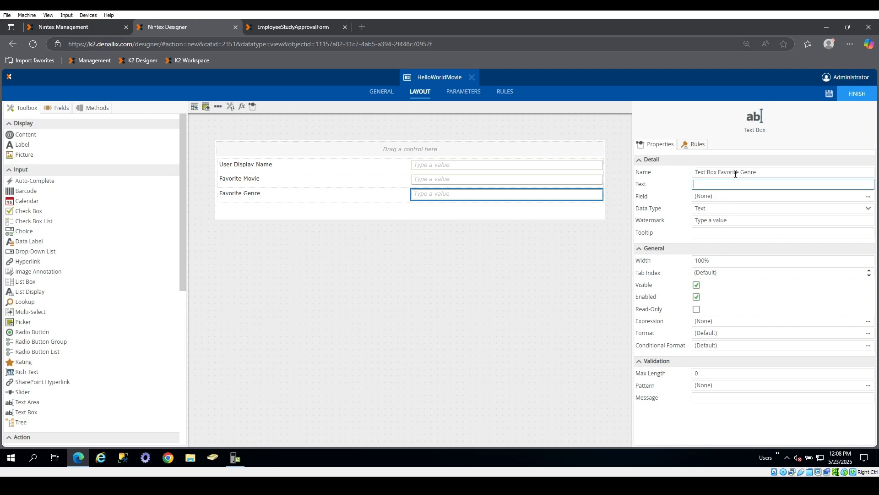
text(Favorite Genre)
click(826, 135)
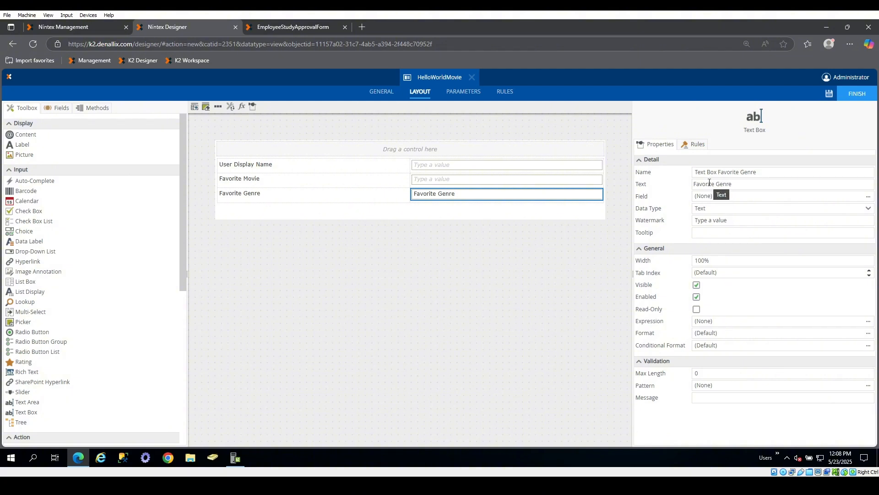
click(830, 94)
Step: Insert a row below Favorite Genre, place a Create method button in its second column, and finish the view
click(390, 198)
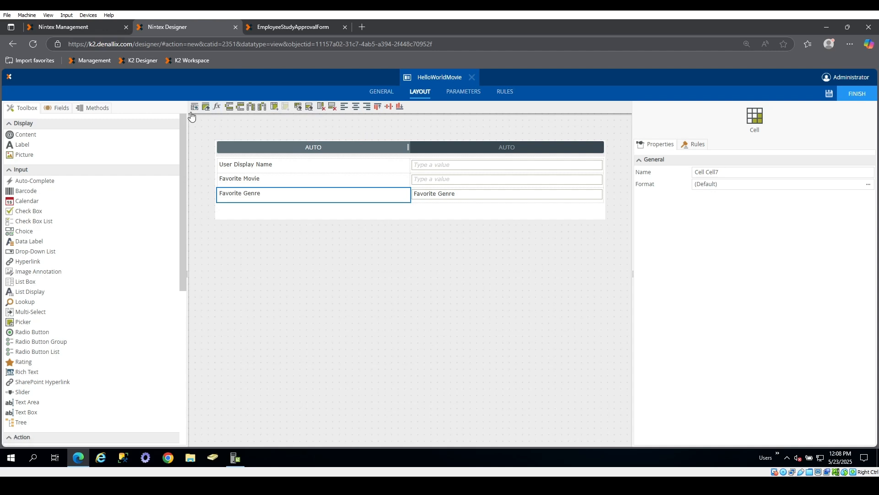
click(240, 108)
click(57, 112)
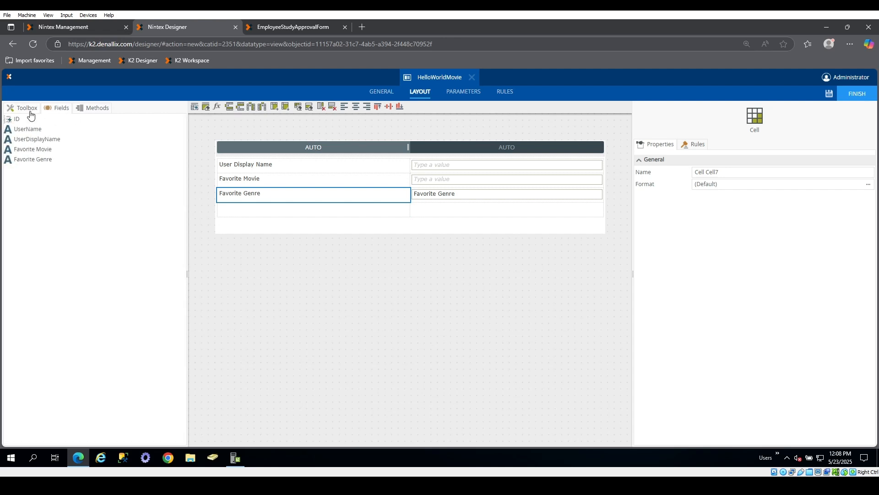
click(101, 110)
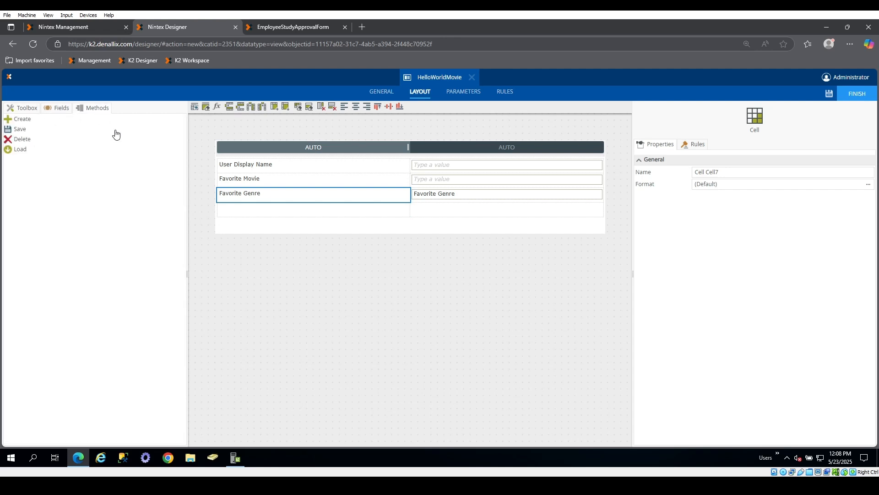
drag(20, 119, 445, 215)
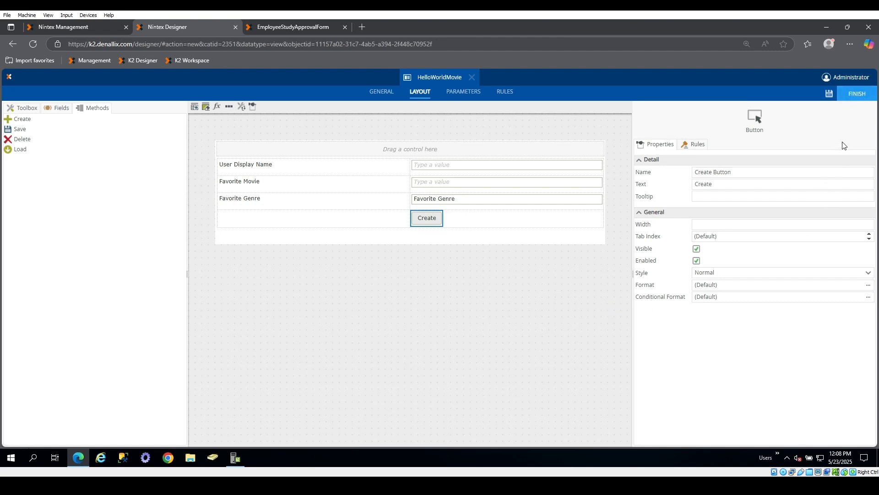
click(859, 94)
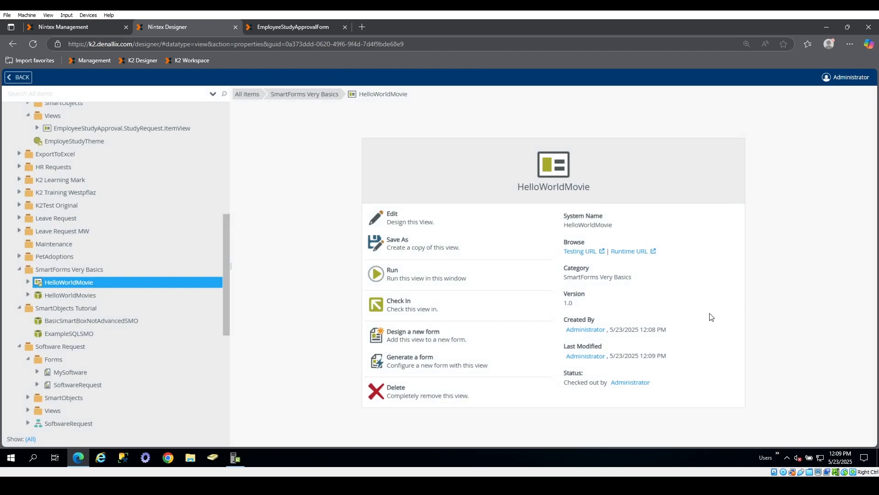
Step: Open the HelloWorldMovie view from its runtime URL and check the default text in the Favorite Genre box
click(653, 253)
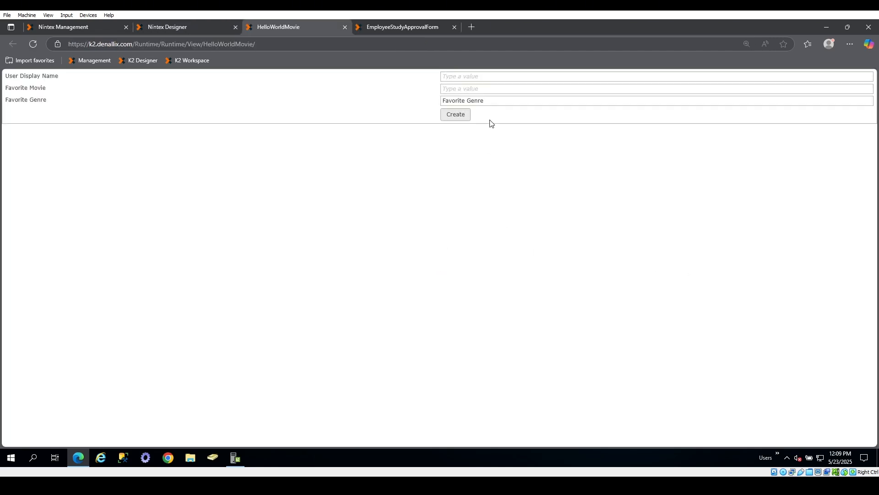
drag(483, 102, 391, 102)
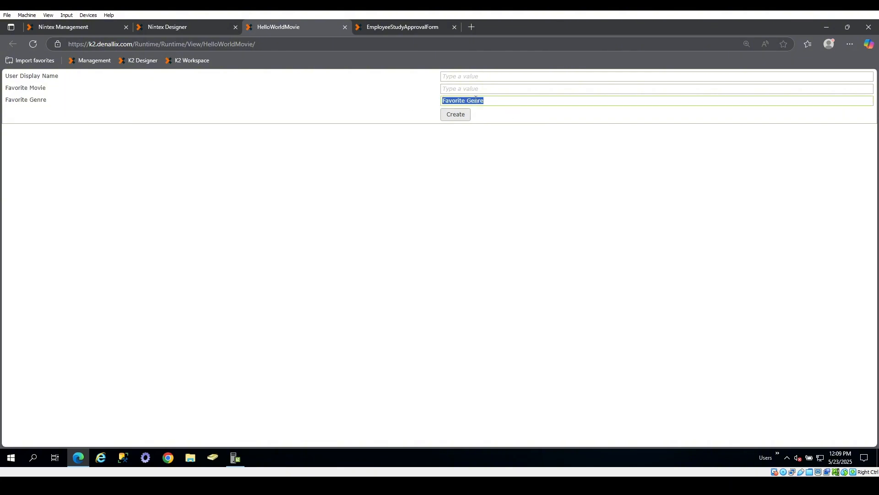
drag(490, 101, 441, 100)
Step: Clear the default text of the Favorite Genre text box in the HelloWorldMovie view's layout and save the view
click(163, 24)
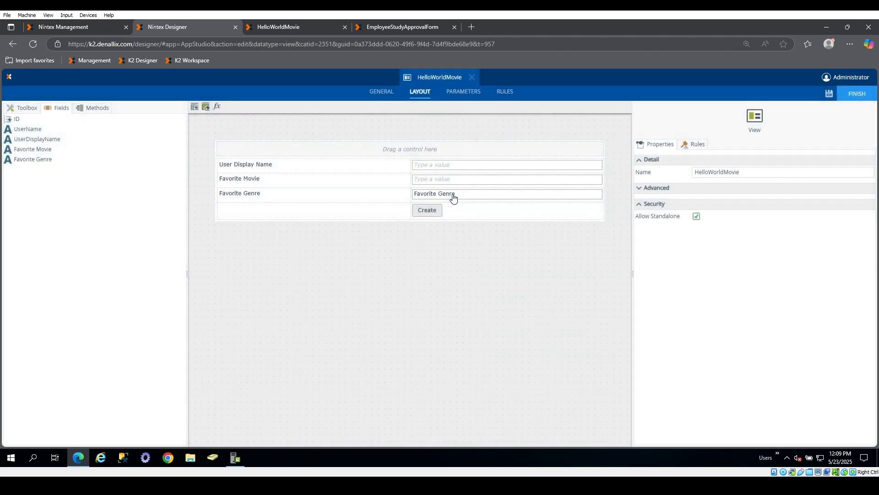
click(453, 198)
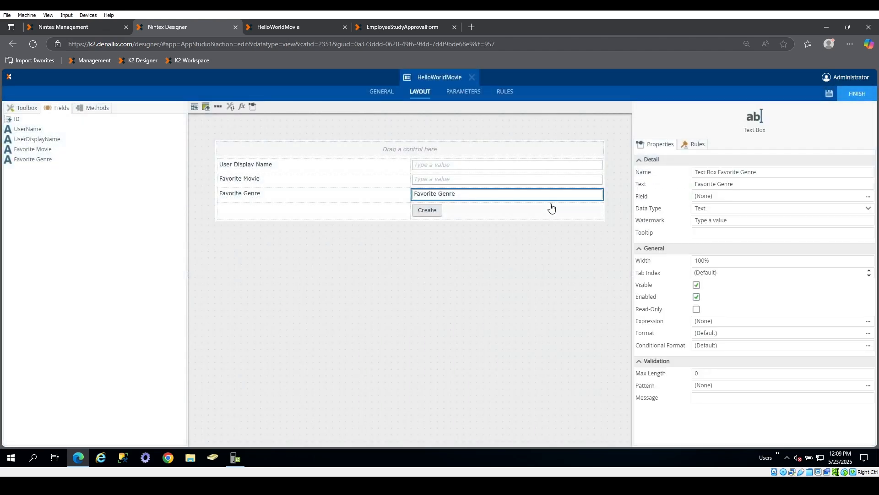
click(730, 185)
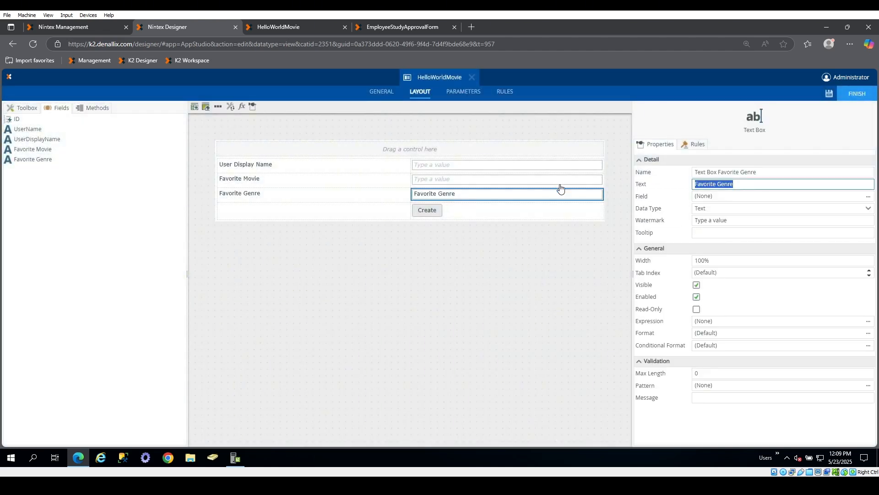
key(BackSpace)
click(830, 95)
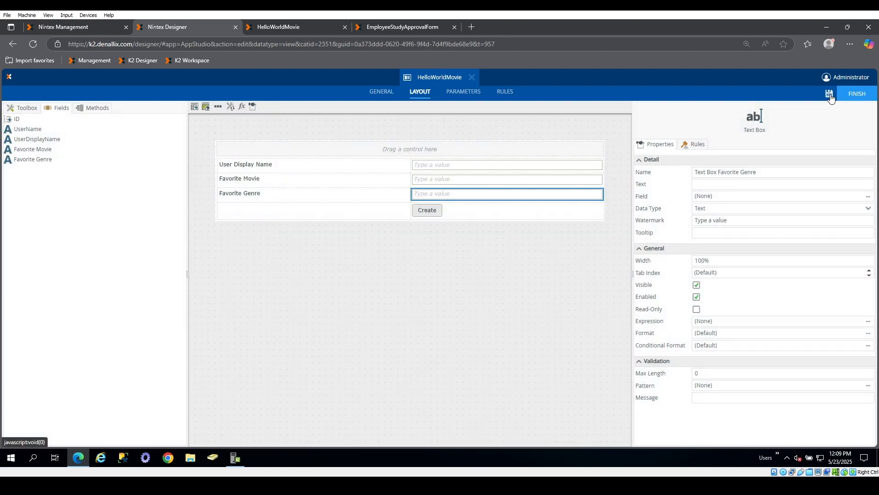
Step: Reload the HelloWorldMovie runtime page to load the saved version of the view
click(289, 27)
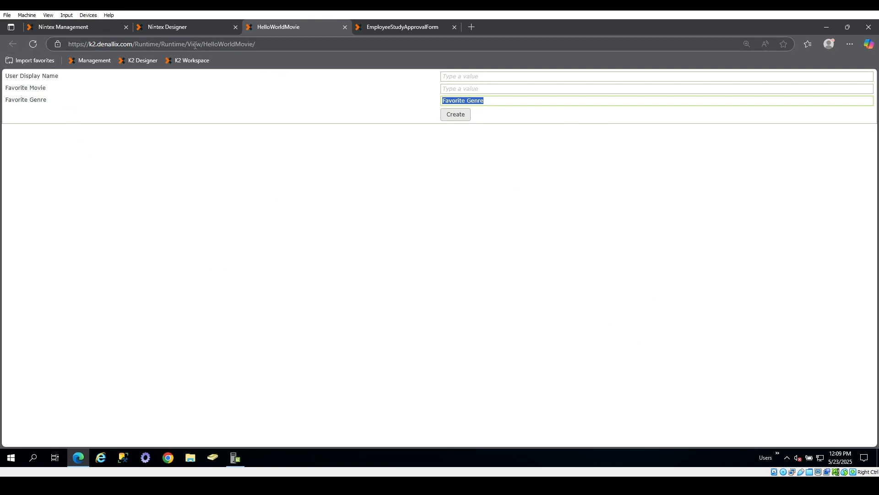
drag(188, 45, 204, 45)
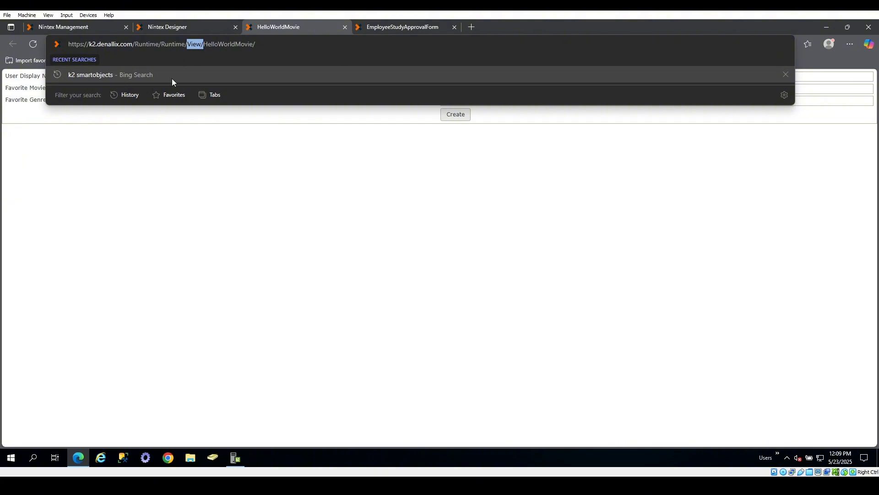
click(240, 173)
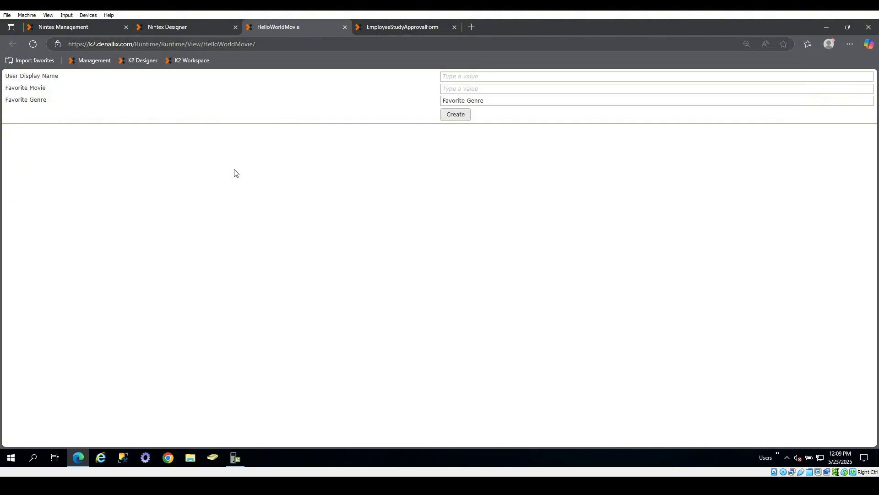
click(34, 45)
Step: Switch to Nintex Management and open the HelloWorldMovies SmartObject in the SmartForms Very Basics category
click(77, 28)
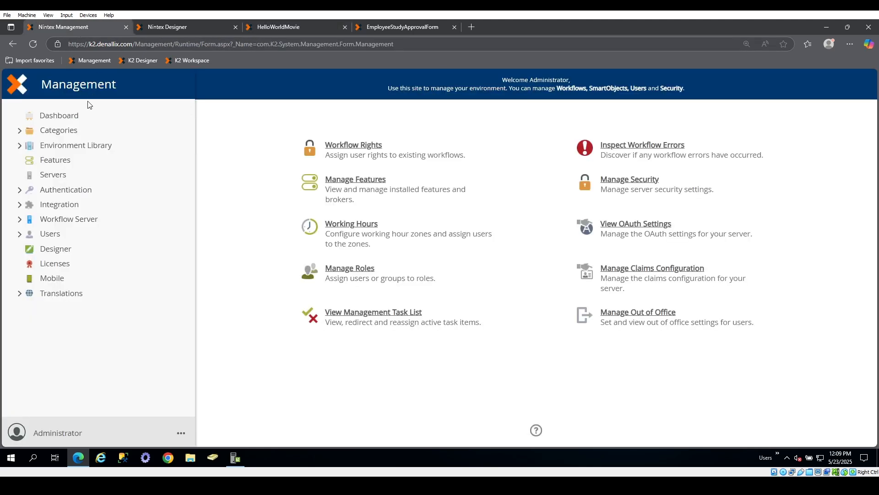
click(18, 135)
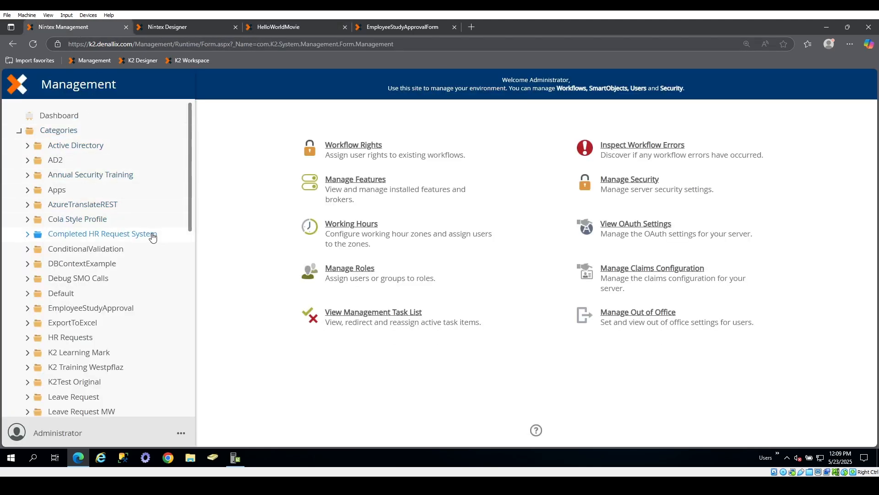
scroll(160, 241, down, 2)
scroll(145, 289, down, 1)
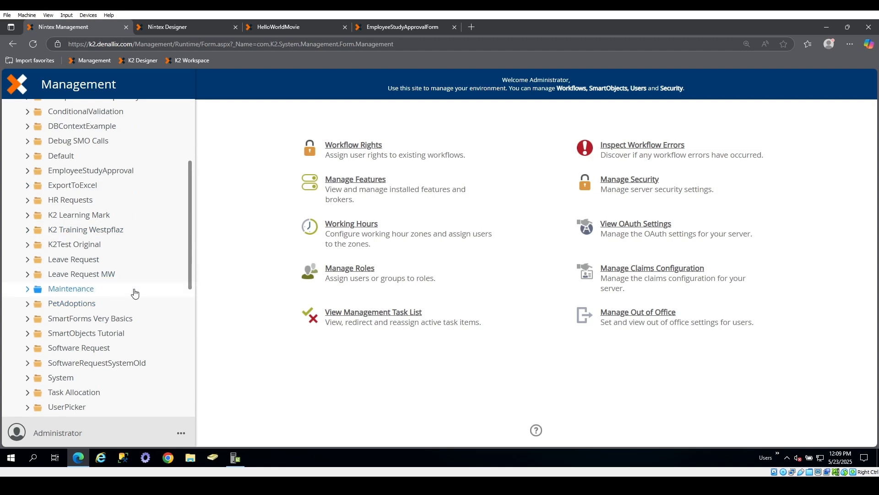
scroll(117, 316, down, 1)
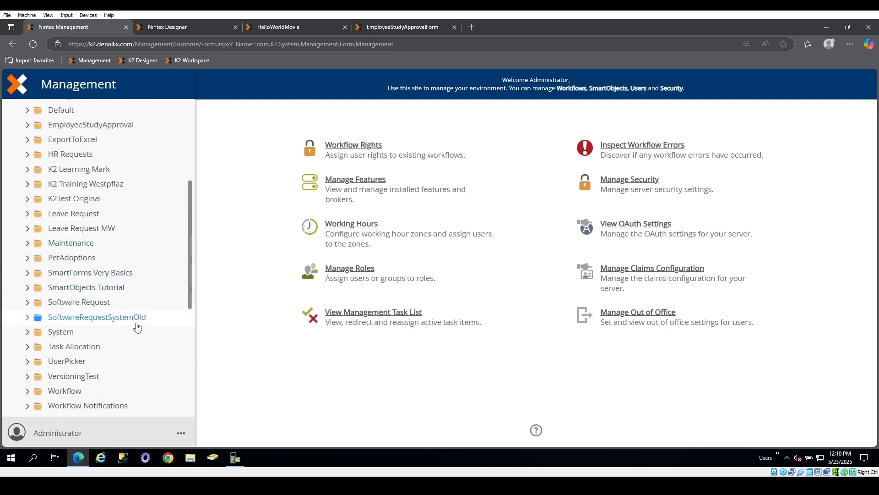
click(27, 273)
click(113, 303)
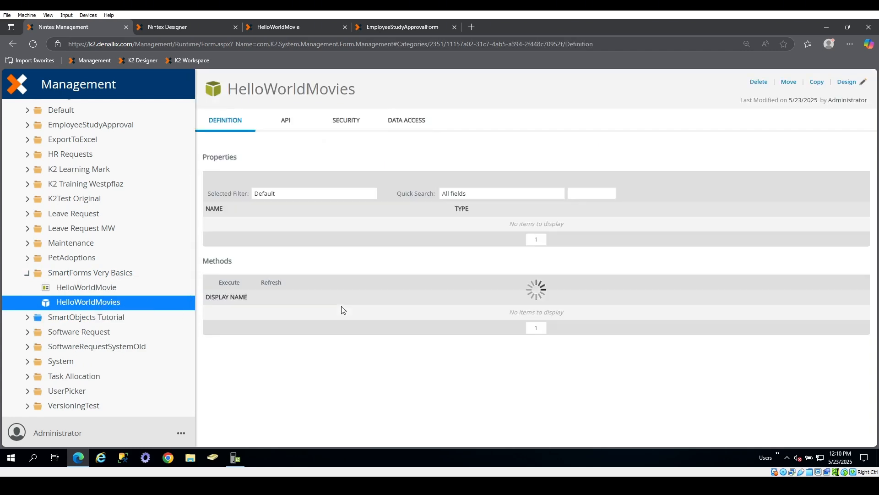
Step: Execute the Get List method of the HelloWorldMovies SmartObject without any filter values
scroll(332, 317, down, 2)
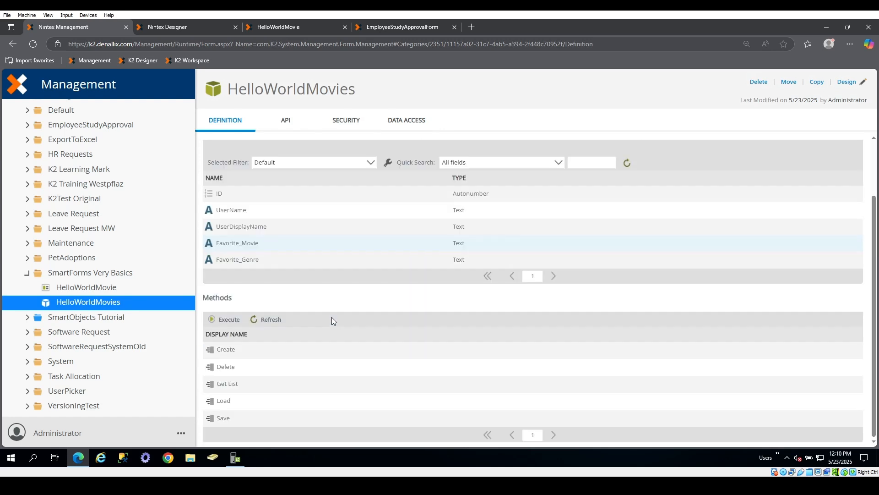
click(263, 387)
click(225, 319)
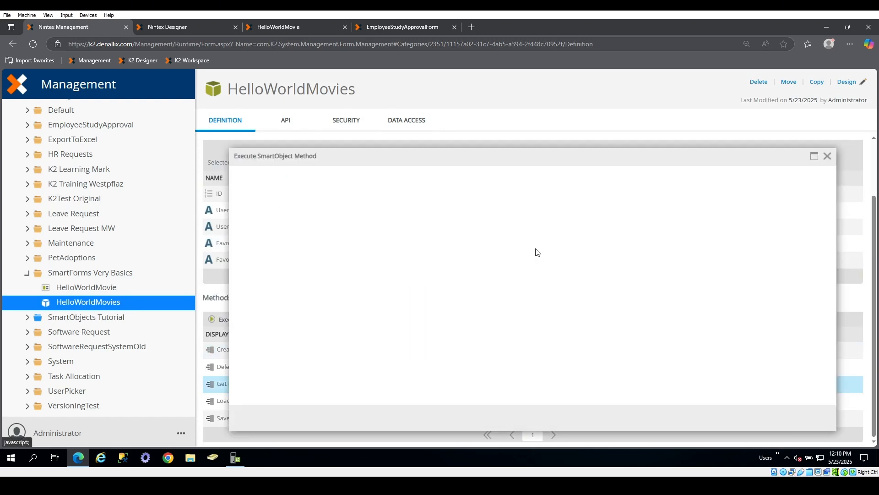
click(804, 417)
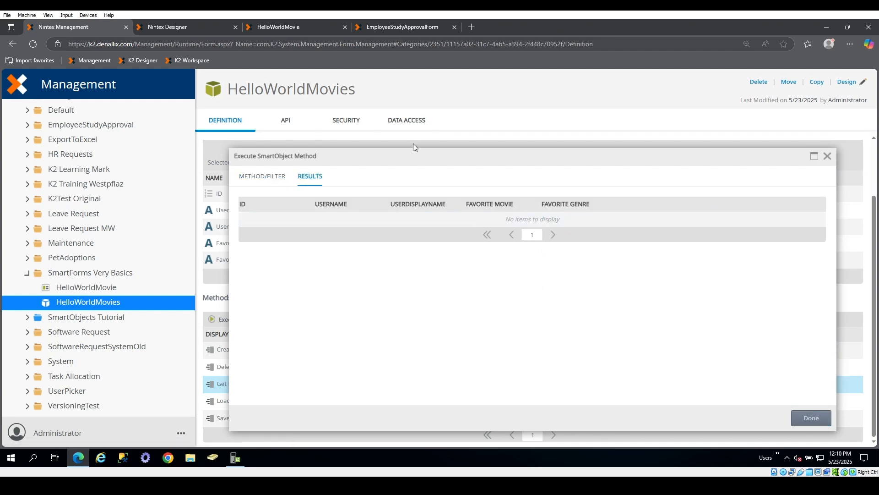
Step: Display the network log for the HelloWorldMovie runtime page and create a record with all fields left empty
click(400, 29)
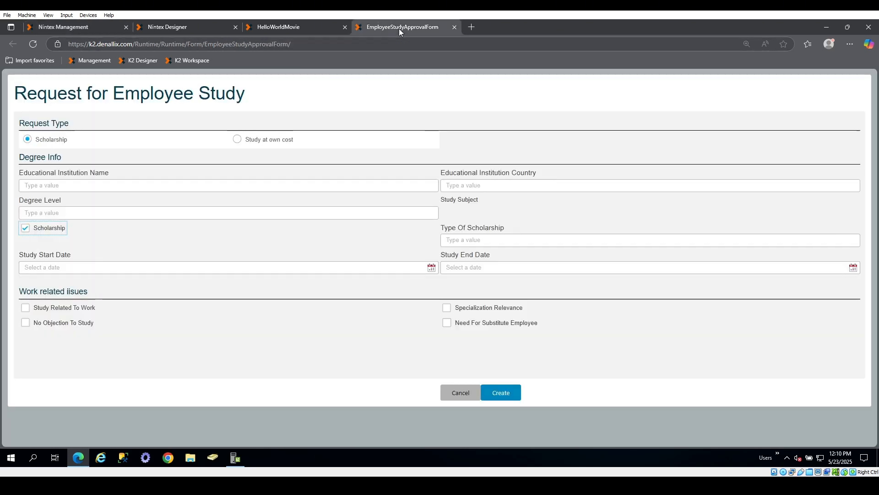
click(286, 29)
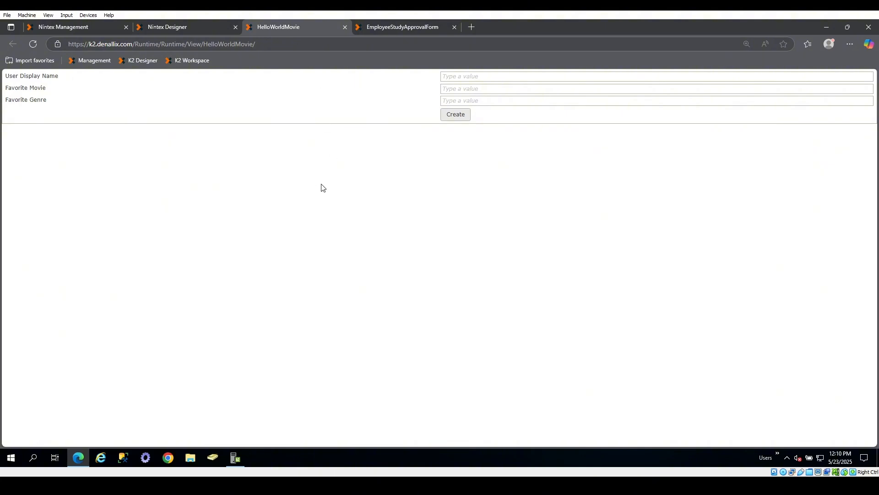
key(F12)
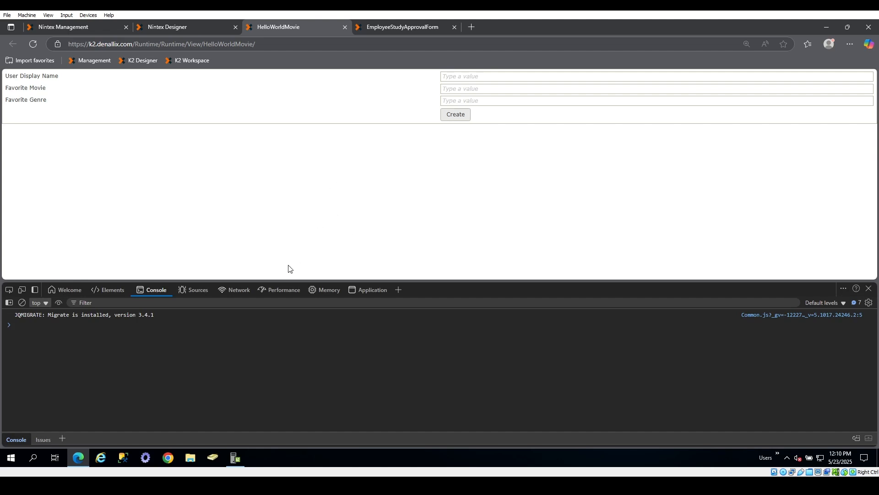
click(236, 291)
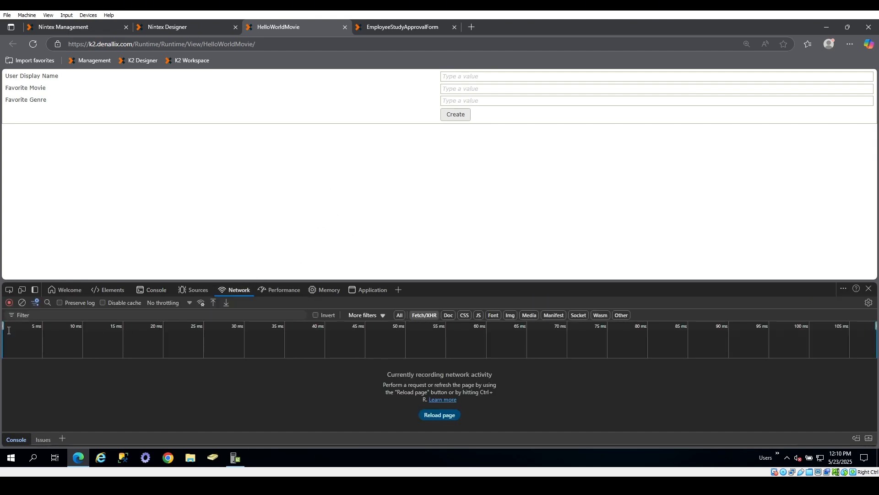
click(453, 118)
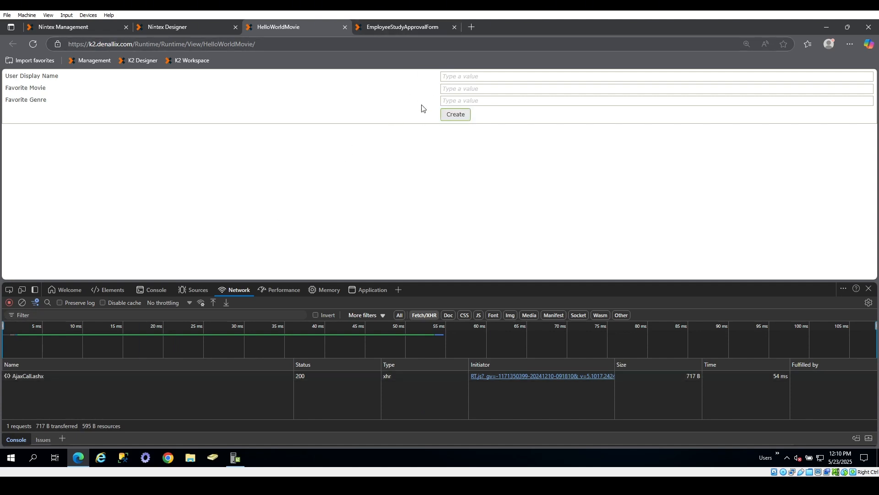
Step: Rerun Get List on HelloWorldMovies to check whether the empty record was stored
click(398, 26)
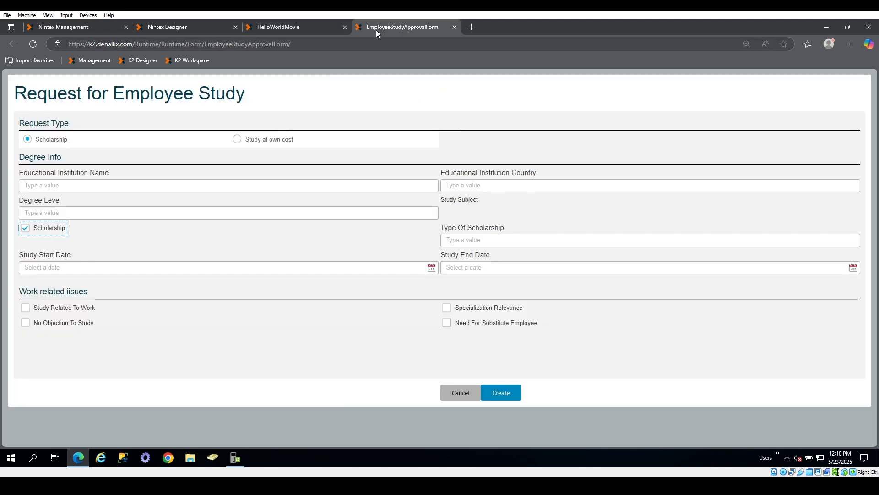
click(171, 27)
click(79, 26)
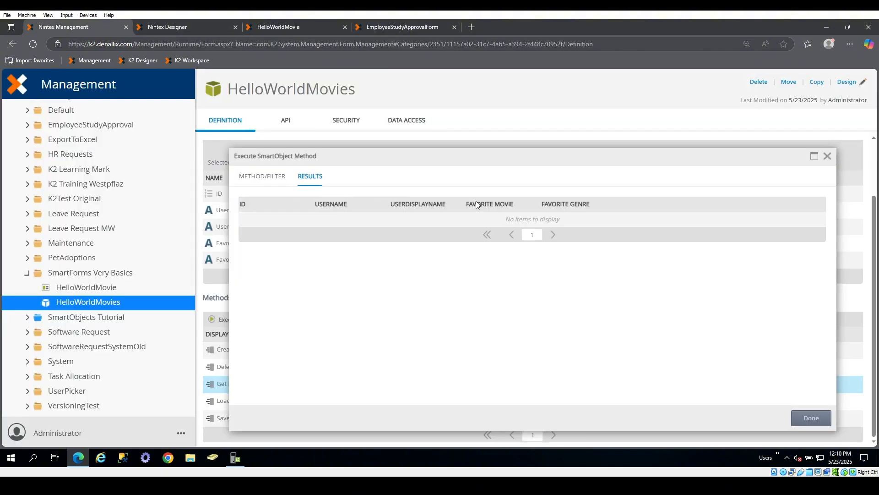
click(264, 177)
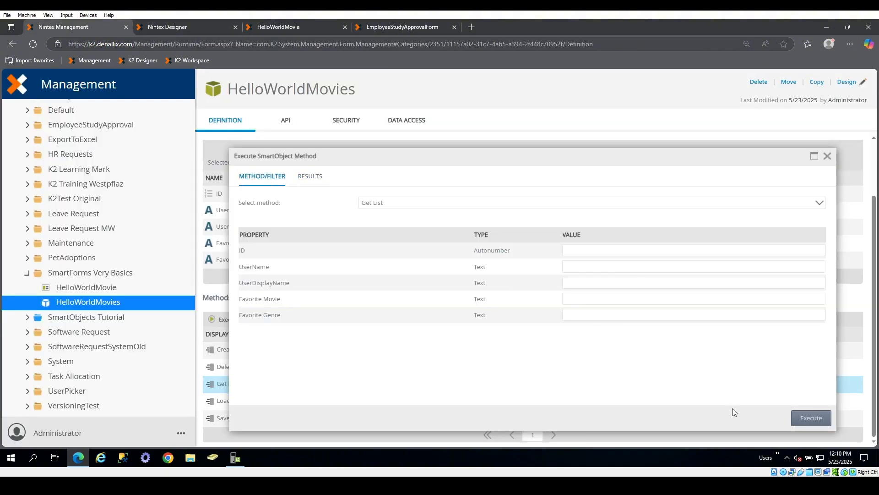
click(818, 421)
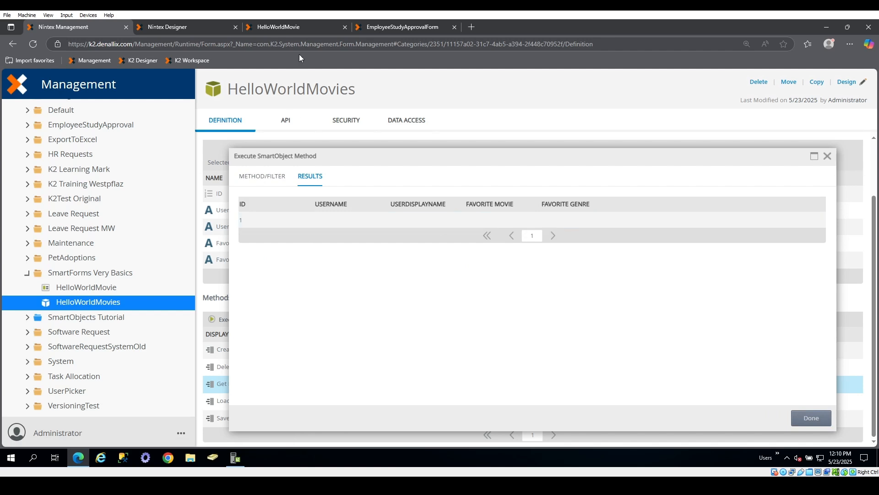
Step: On the HelloWorldMovie runtime page, create a record with a user display name, favorite movie Back to the Future and favorite genre Horror
click(284, 27)
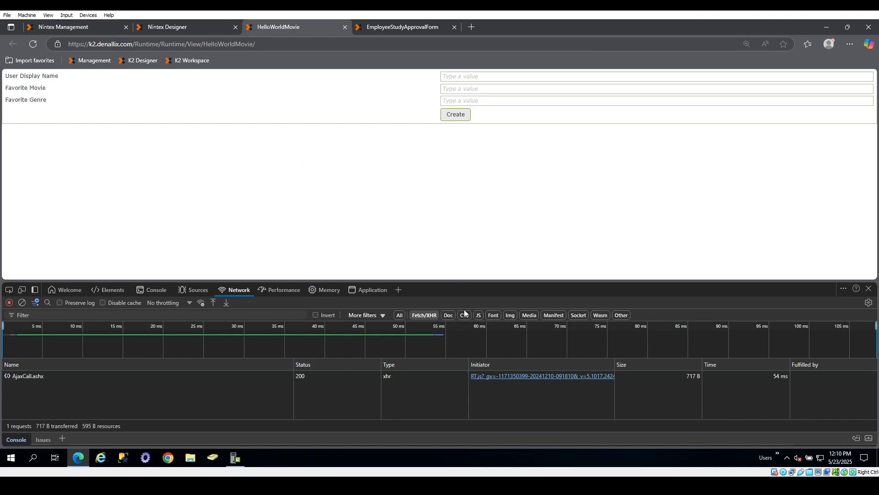
click(493, 78)
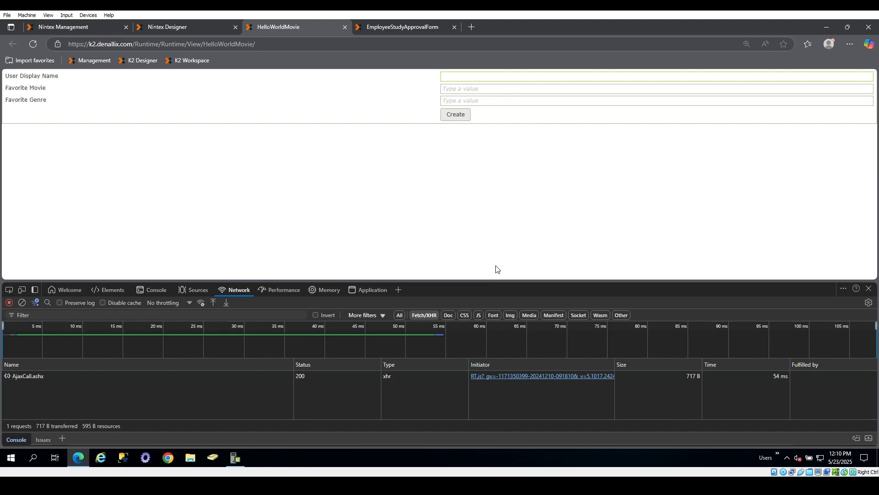
key(Tab)
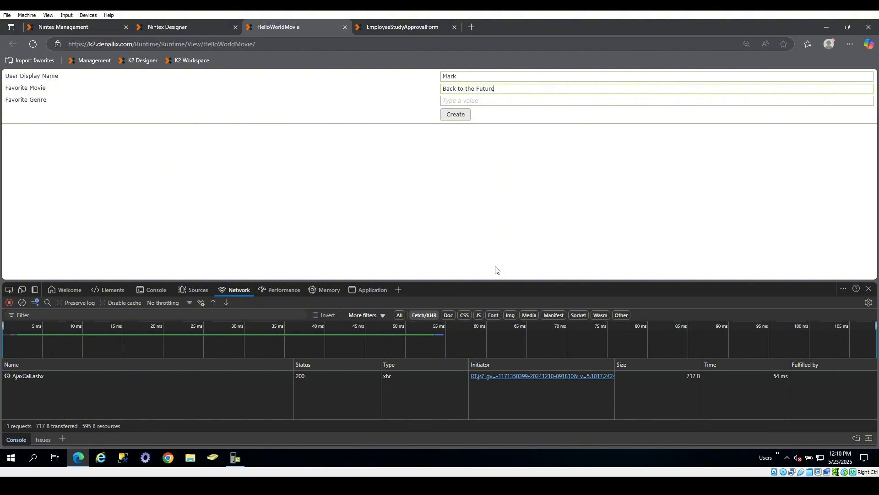
key(Tab)
text(H)
click(443, 116)
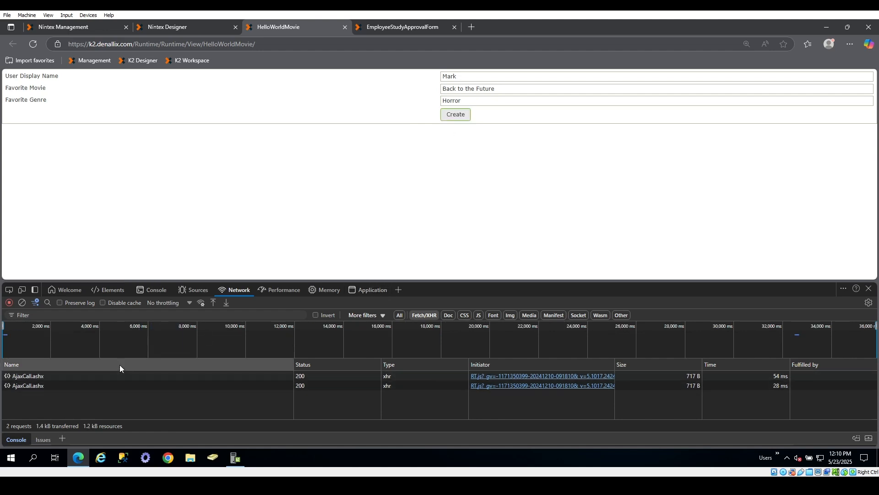
Step: Execute Get List on HelloWorldMovies again to check which values of the Back to the Future record were stored
click(67, 28)
click(257, 177)
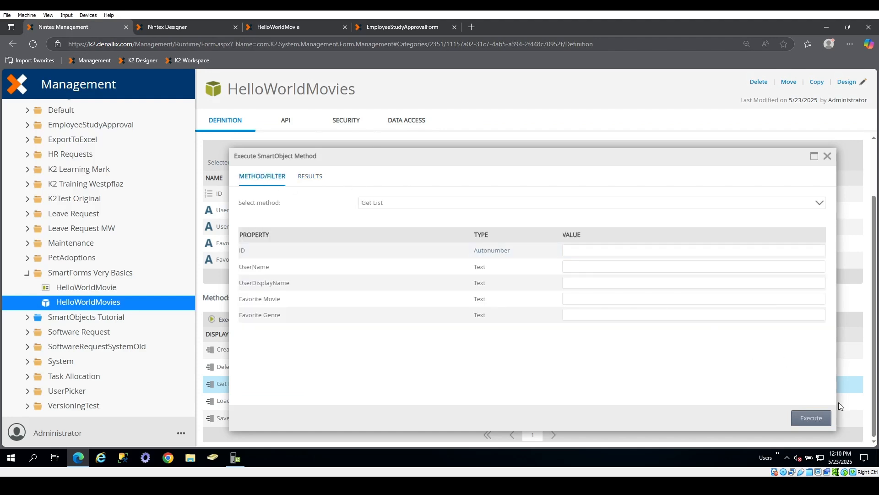
click(811, 417)
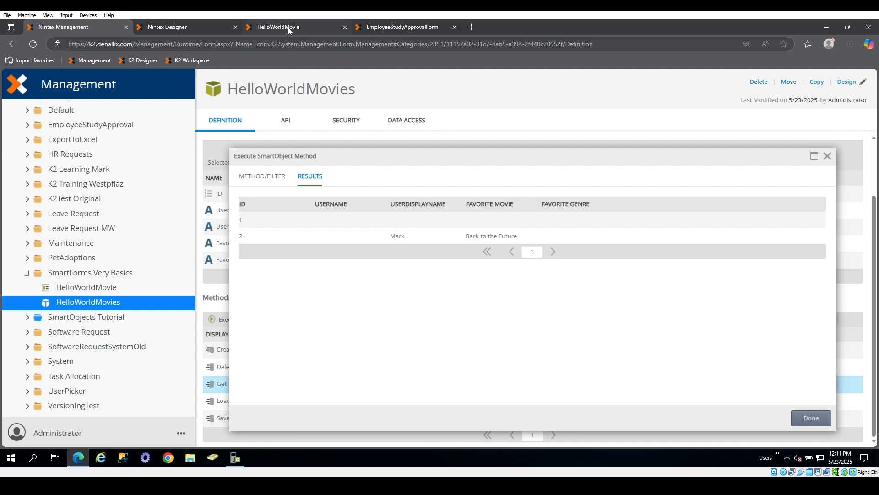
Step: Enlarge the network log of the HelloWorldMovie runtime page and open the request payload of the latest AjaxCall.ashx call
click(320, 28)
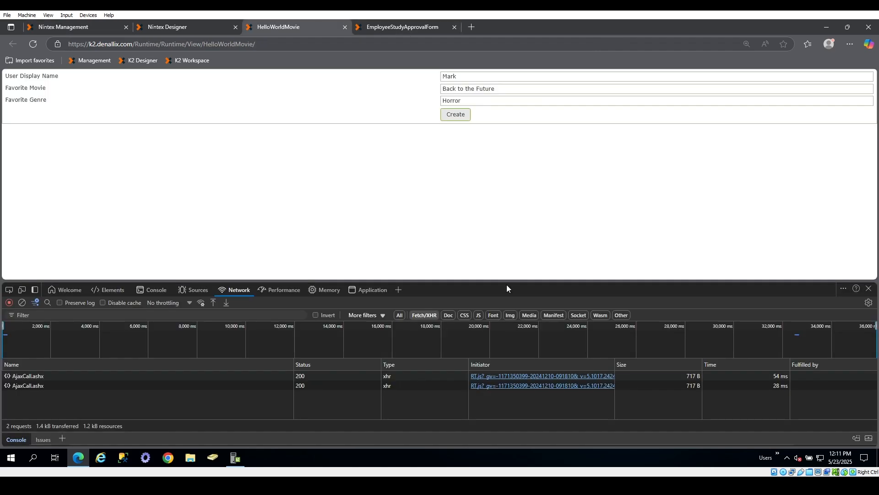
drag(407, 281, 397, 203)
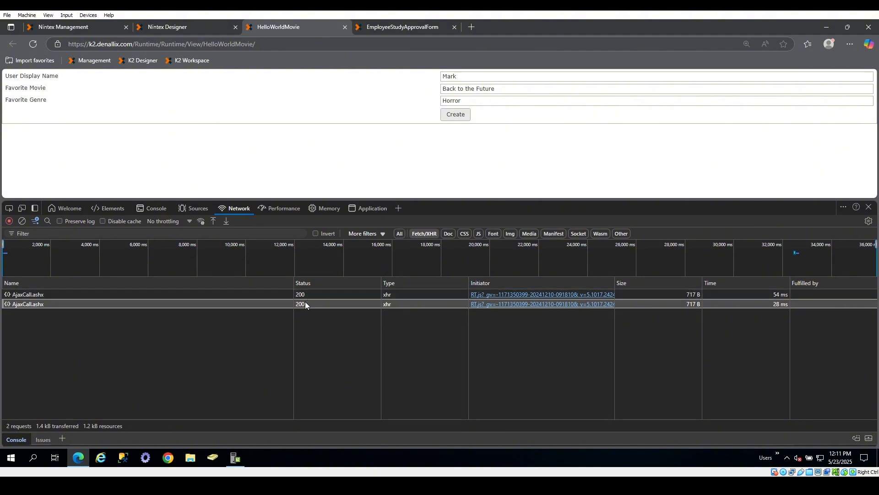
double_click(273, 304)
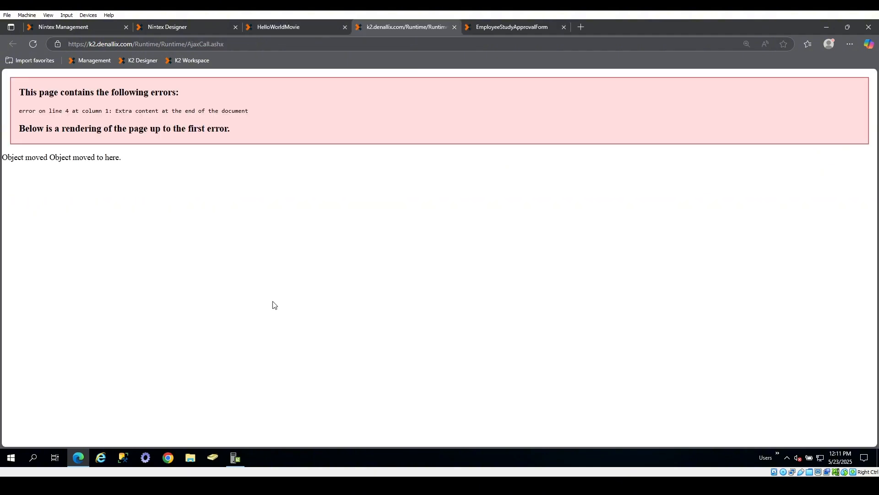
click(454, 27)
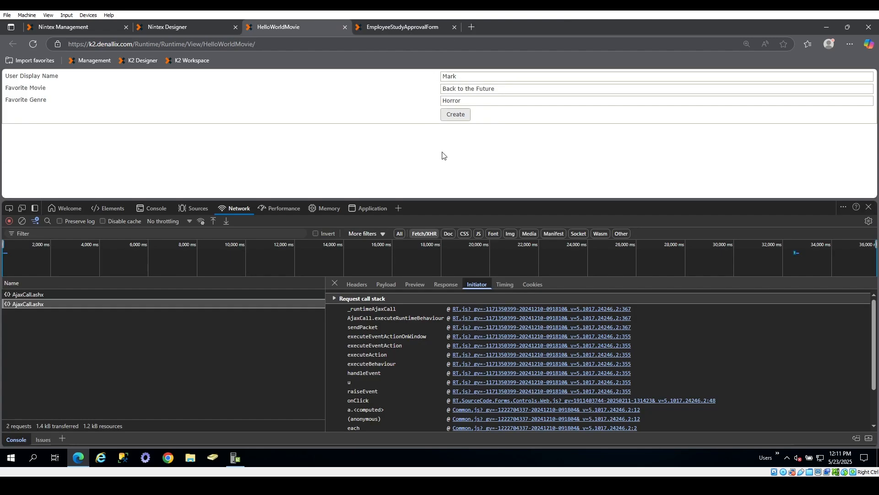
click(385, 286)
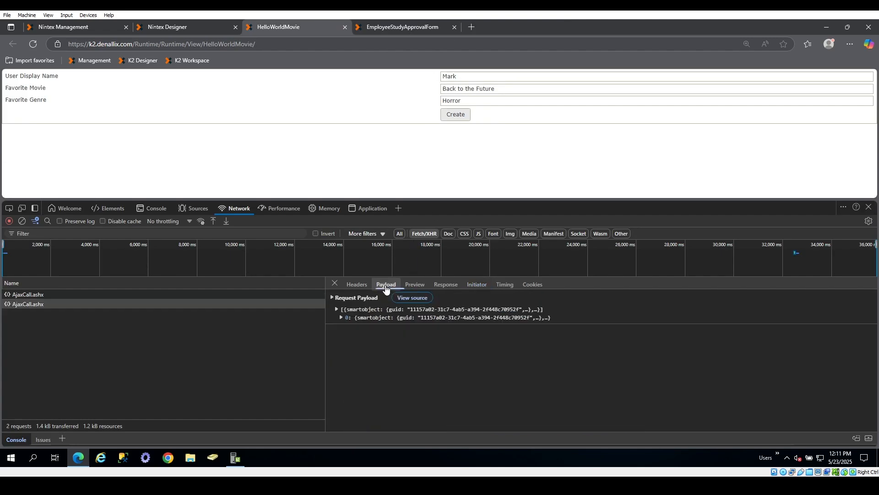
Step: Expand the SmartObject properties in the AjaxCall.ashx request payload and compare them with the stored Get List records in Management
click(340, 318)
click(345, 331)
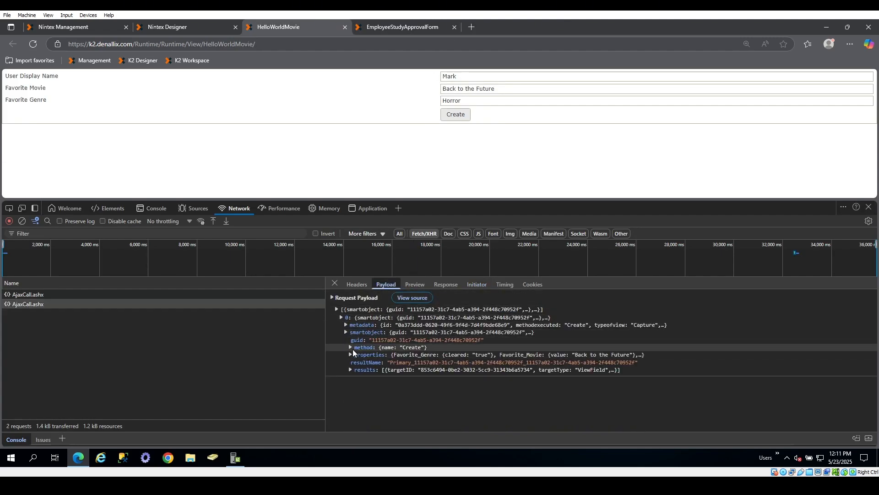
click(350, 354)
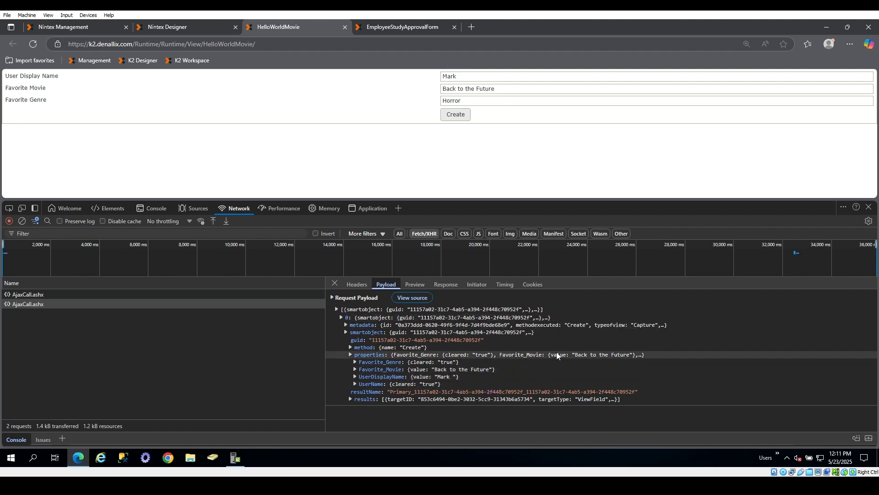
key(ctrl+plus)
scroll(560, 358, down, 2)
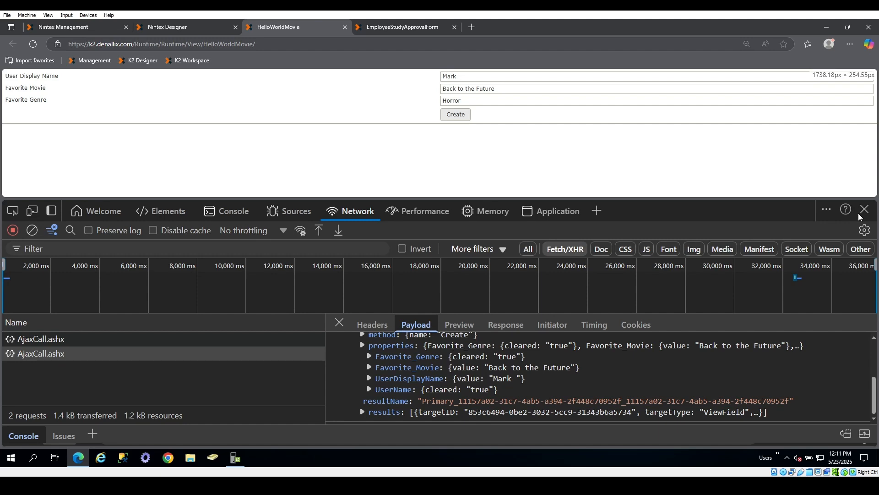
drag(859, 198, 860, 128)
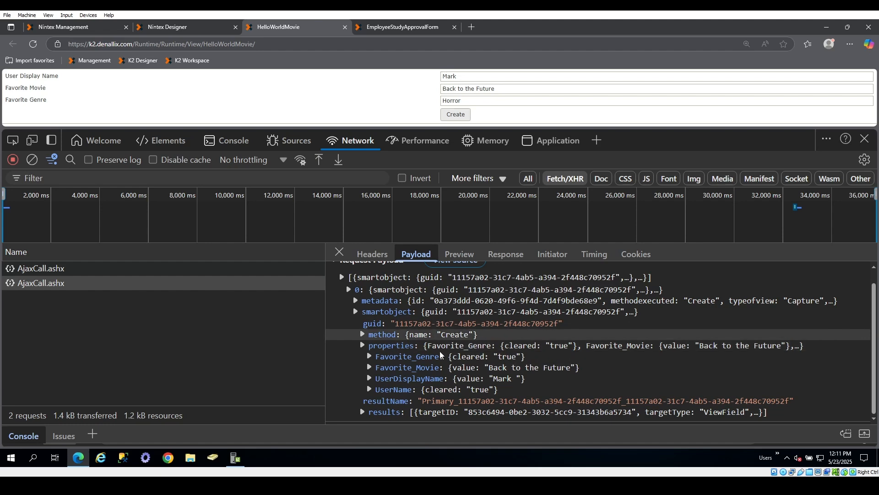
click(396, 23)
click(60, 26)
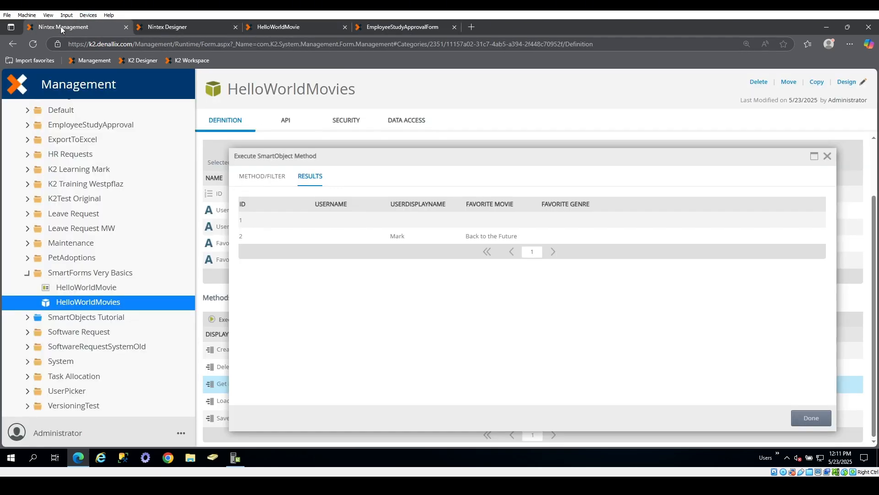
Step: In Nintex Designer, compare the Field bindings of the User Display Name, Favorite Movie and Favorite Genre text boxes
click(198, 29)
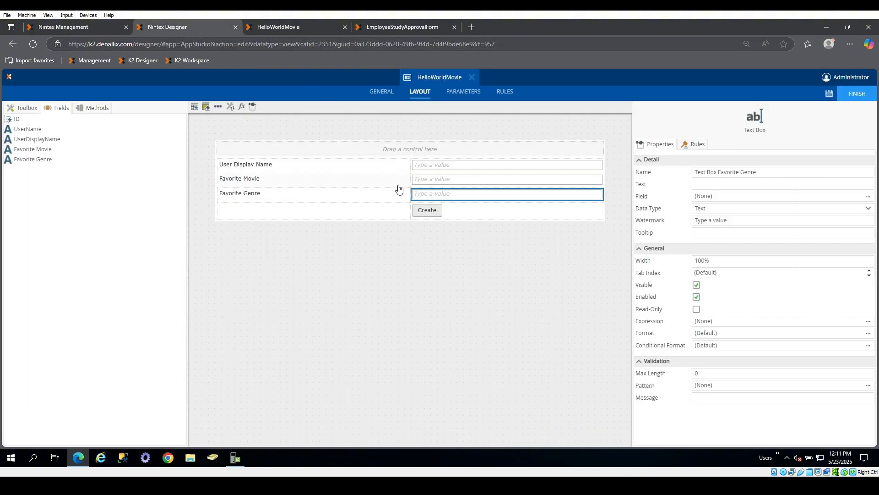
click(425, 185)
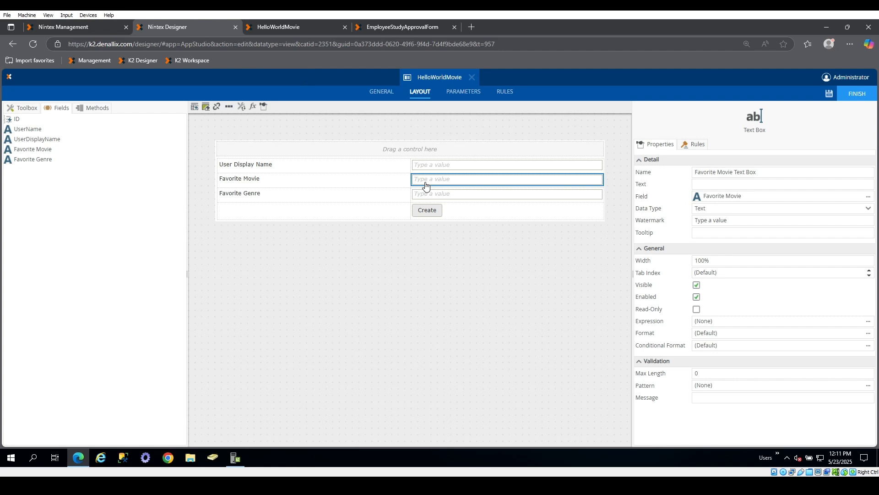
click(432, 166)
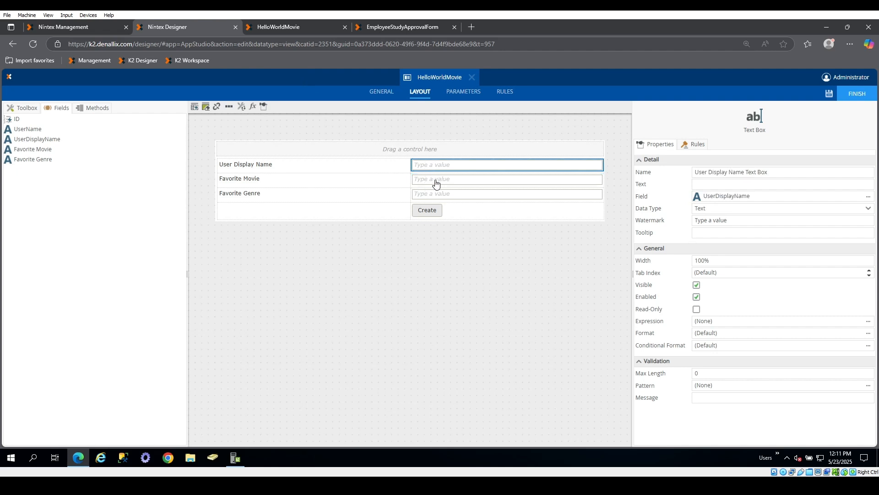
click(439, 183)
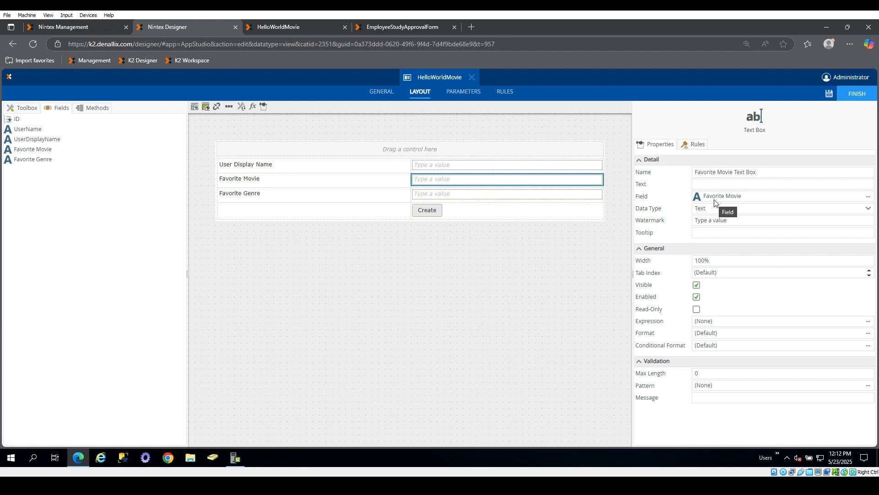
click(492, 170)
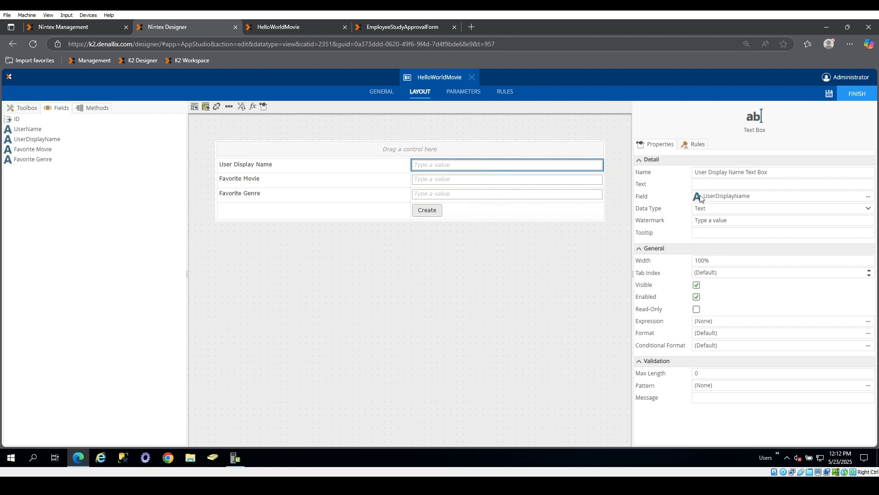
click(449, 194)
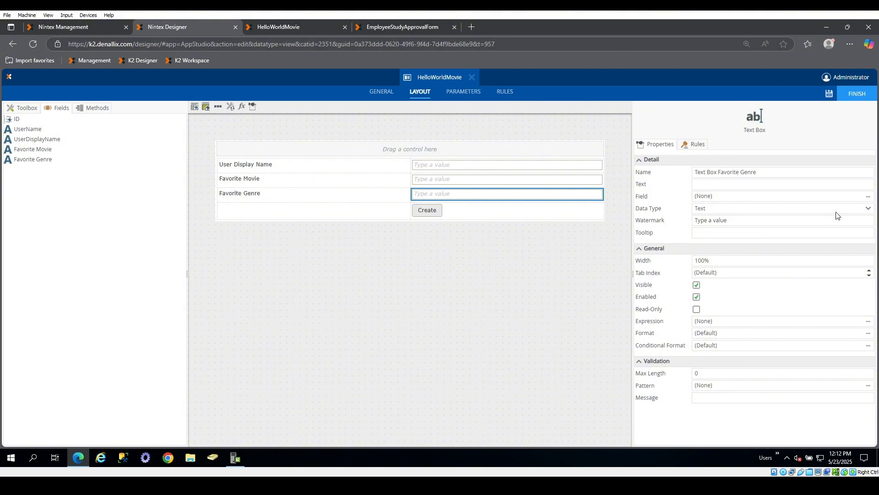
click(869, 197)
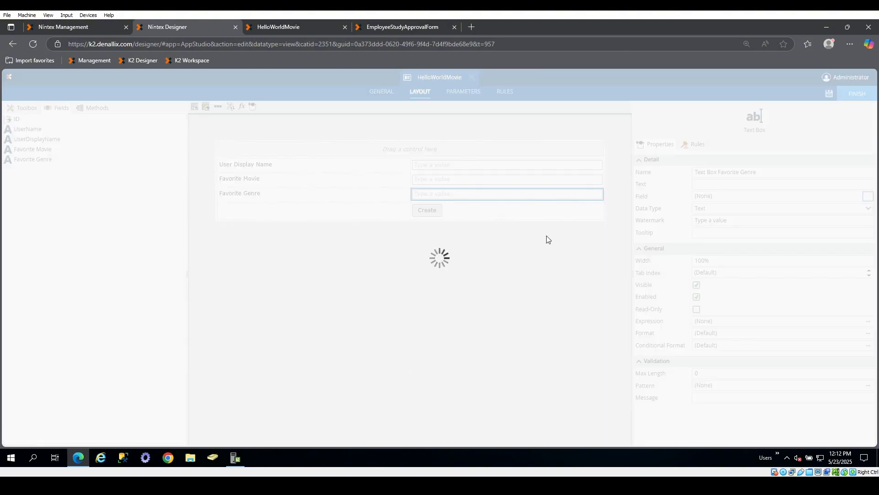
click(471, 182)
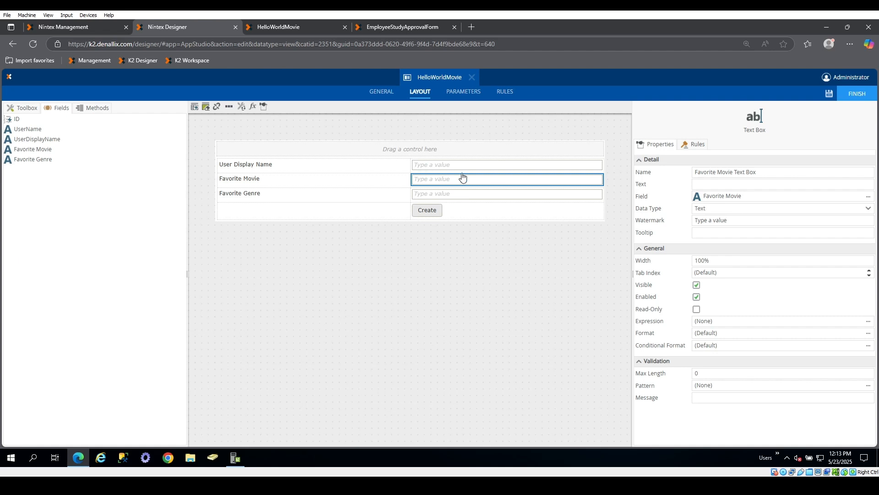
click(769, 173)
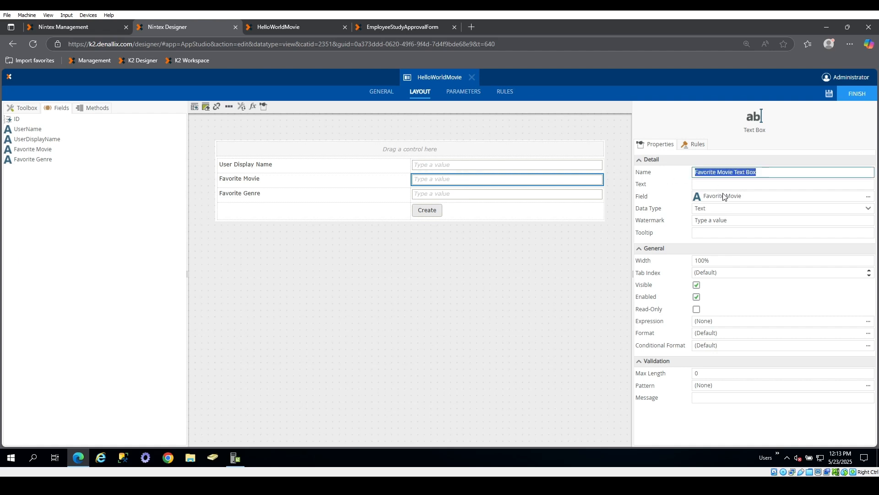
Step: Bind the Favorite Genre text box to the Favorite Genre field, save the view and check its data source
click(541, 194)
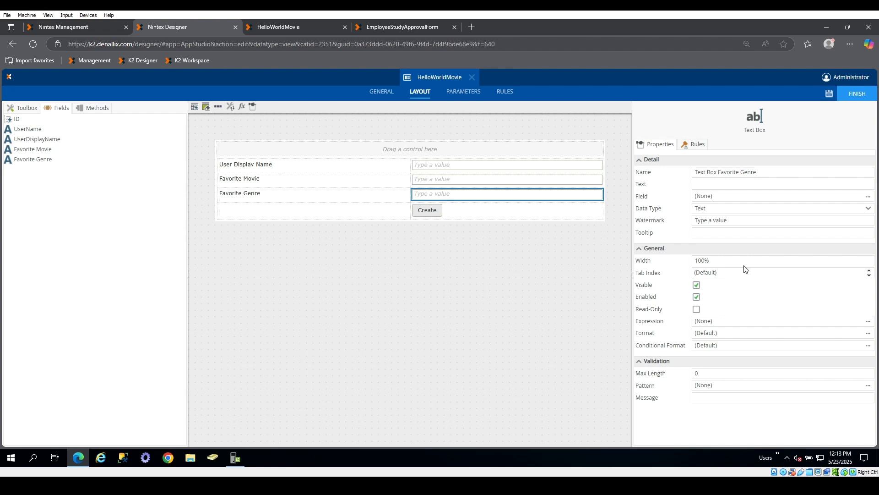
click(869, 197)
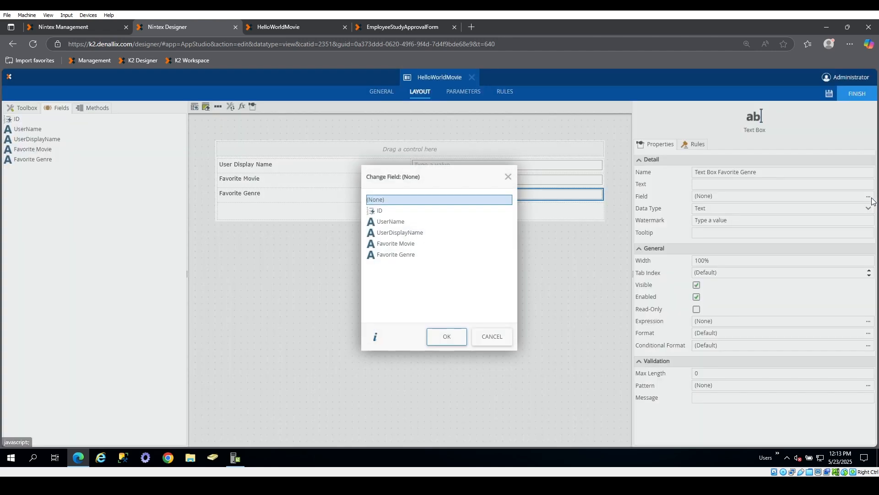
click(401, 255)
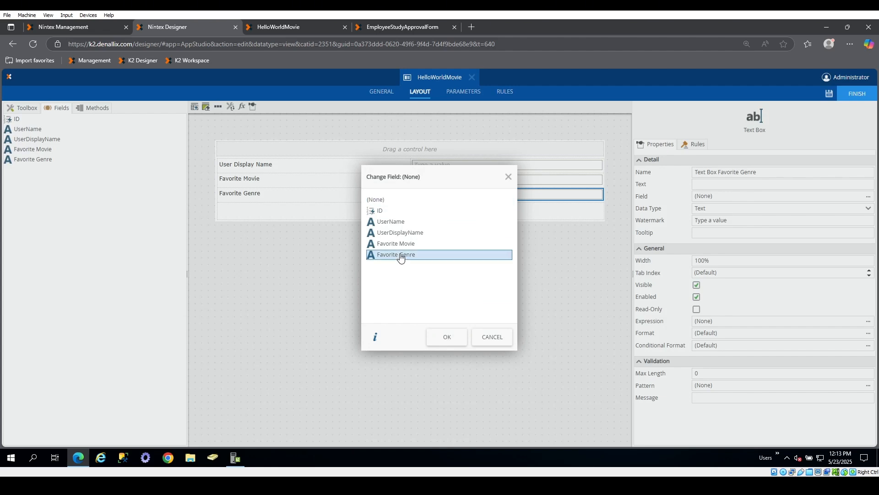
click(441, 338)
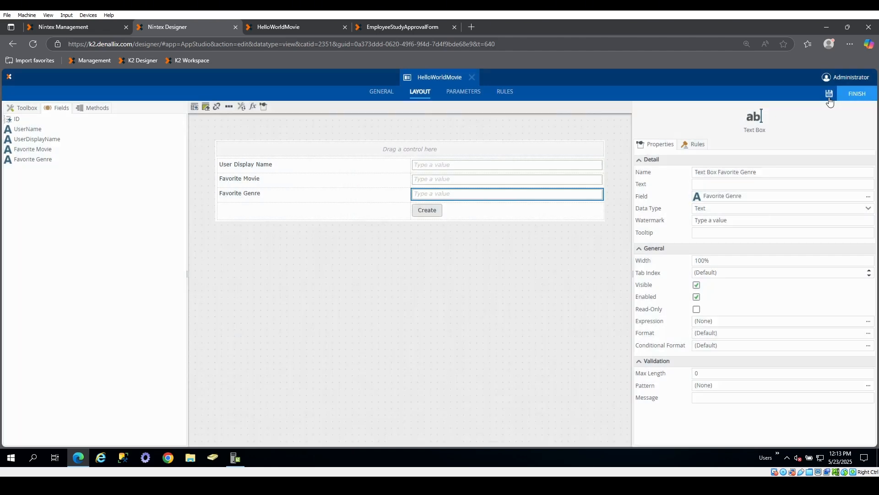
click(390, 97)
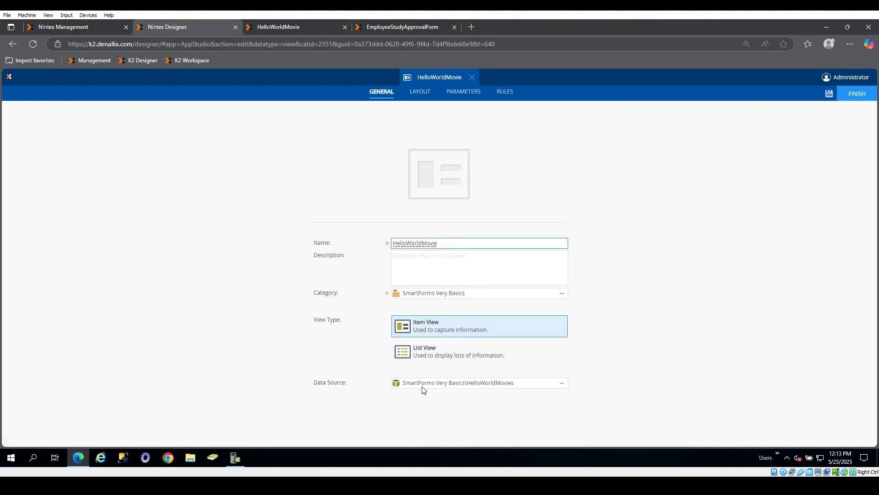
click(426, 95)
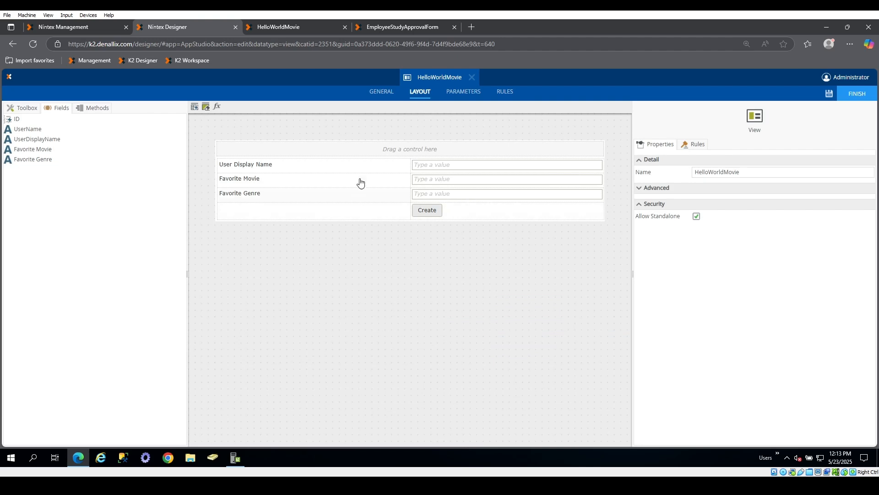
Step: Run the copied script in the browser console of the HelloWorldMovie runtime page to list the view's current field values
click(302, 29)
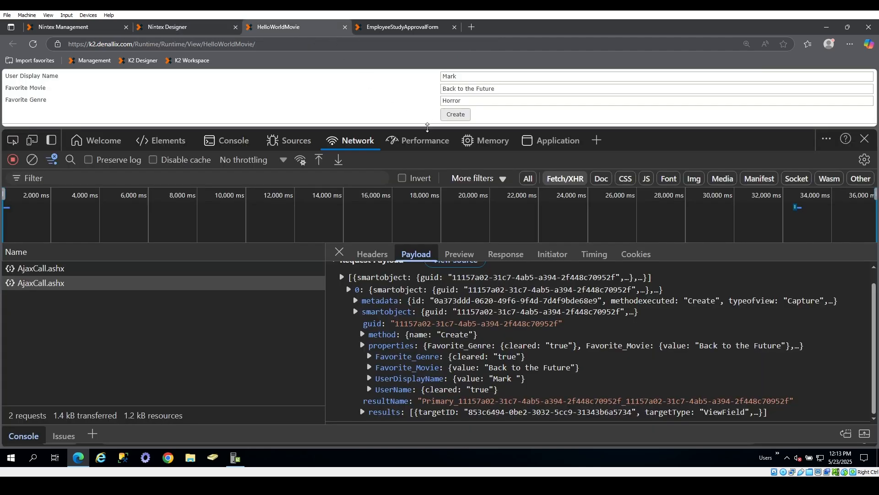
drag(432, 127, 430, 163)
click(229, 176)
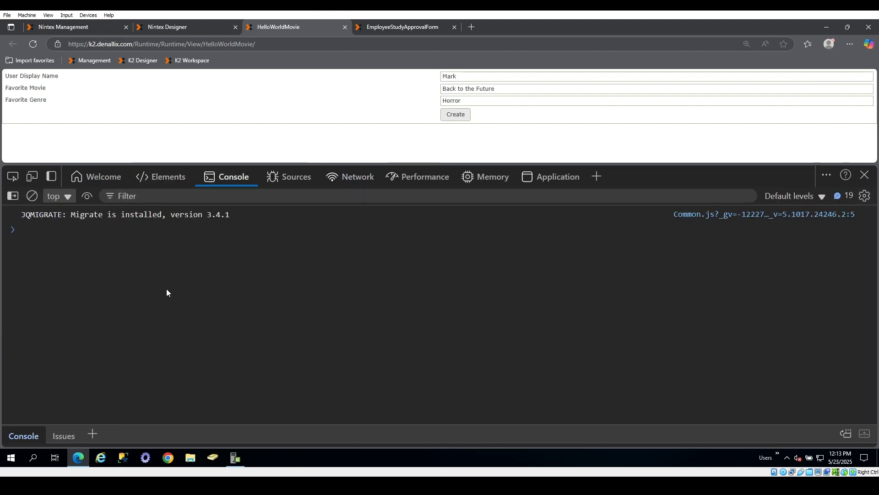
key(ctrl+v)
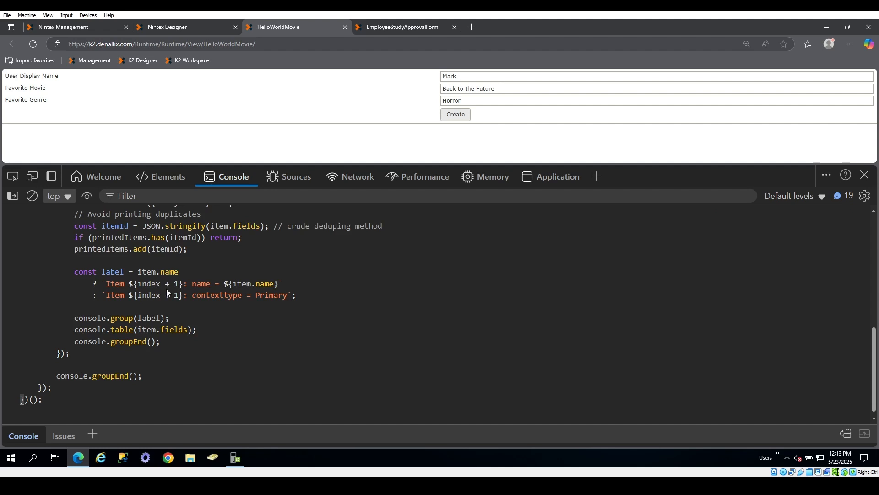
key(Return)
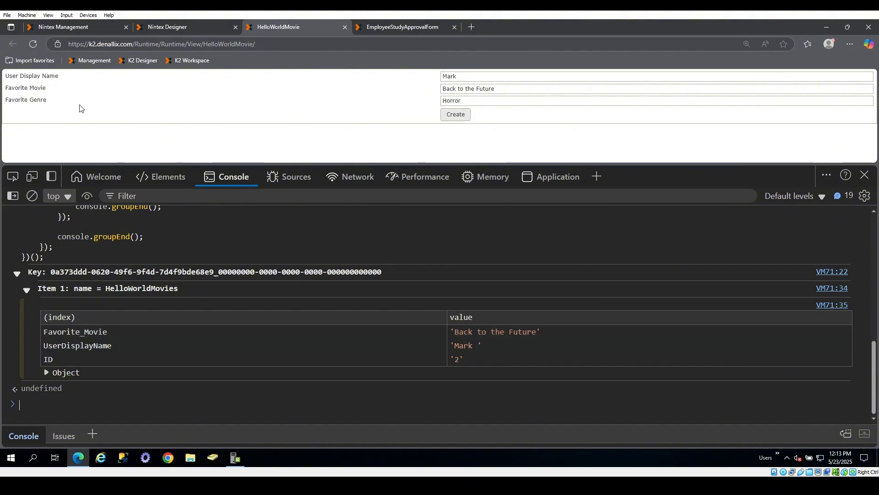
Step: Reload the HelloWorldMovie runtime page and rerun the field-listing script on the empty view
click(33, 44)
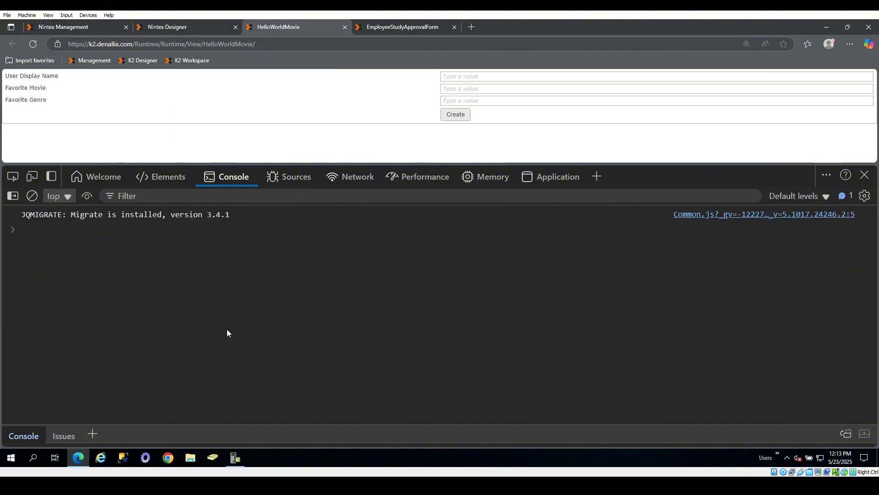
key(ctrl+v)
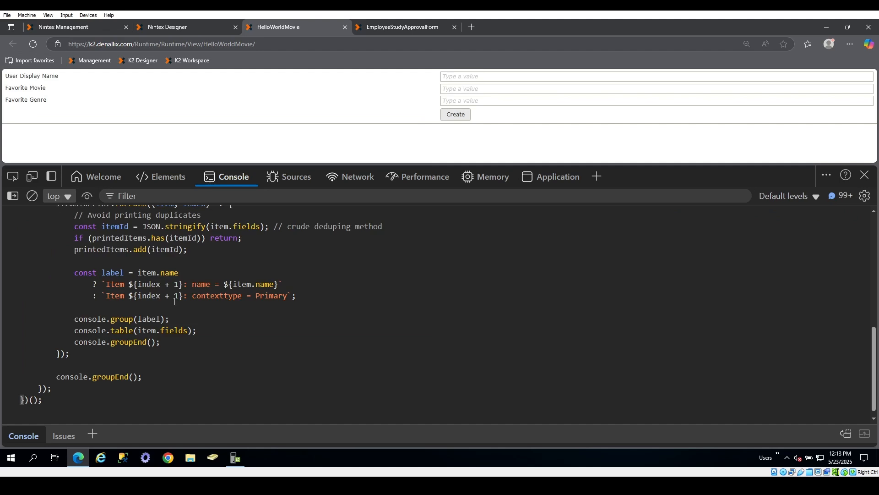
key(Return)
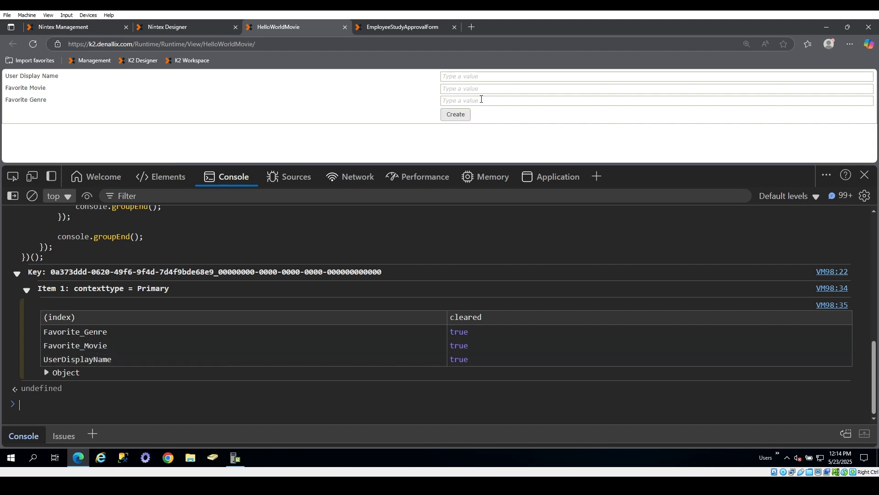
Step: Enter a user display name on the runtime page and rerun the console script to check the updated field values
click(498, 80)
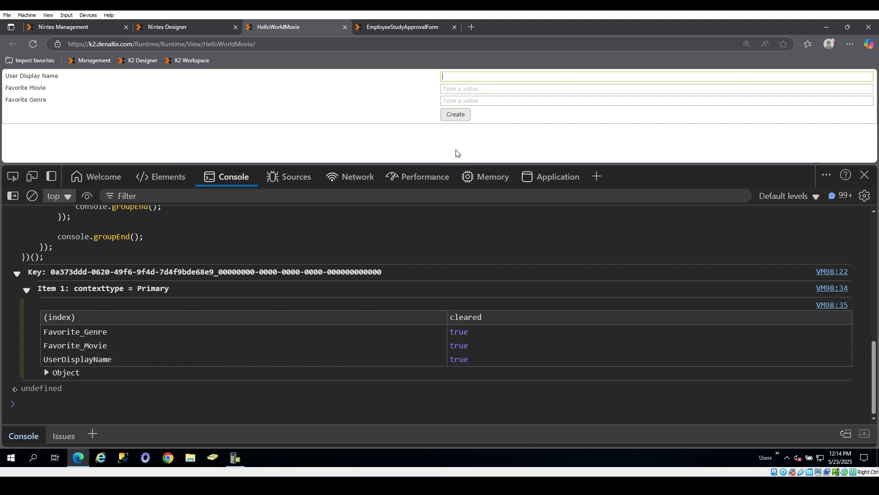
text(Mark)
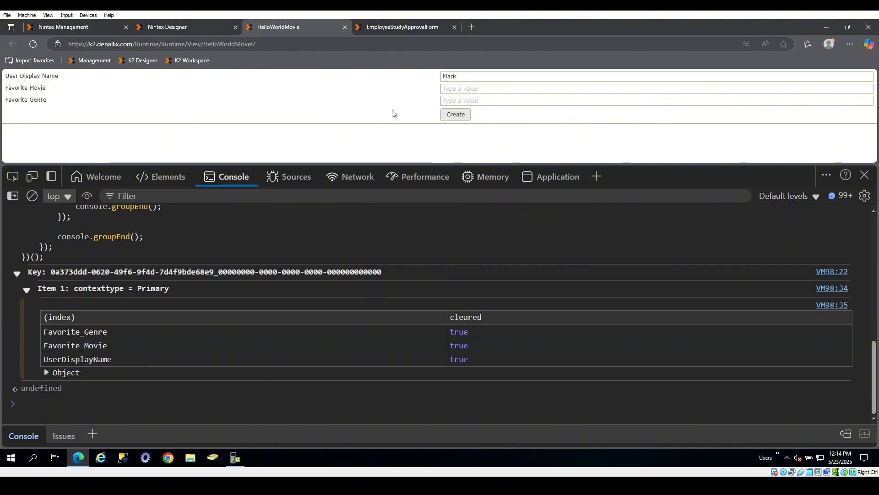
key(Tab)
click(402, 100)
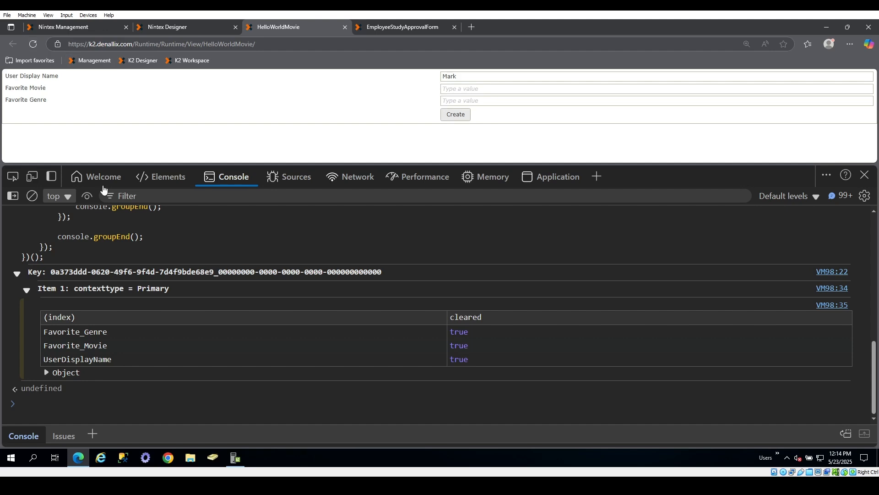
click(75, 408)
key(Up)
key(Return)
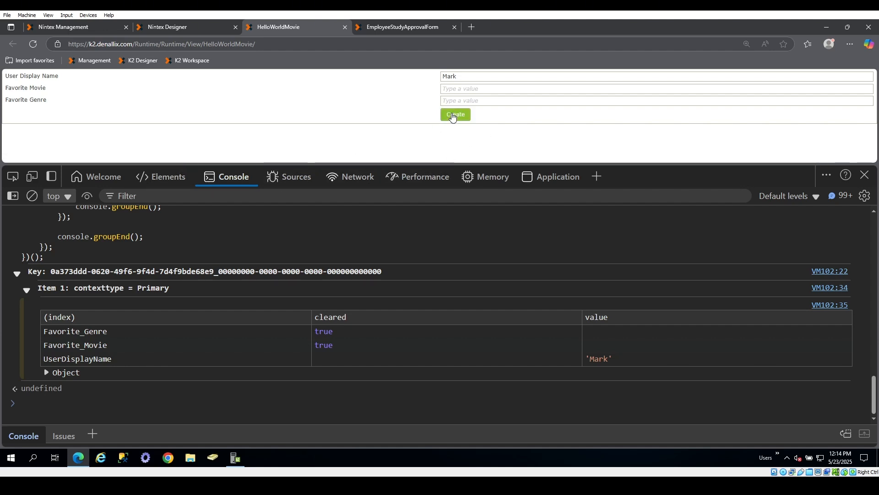
Step: Create the record with only the display name filled in and expand the new AjaxCall.ashx call's request payload
click(349, 182)
click(106, 305)
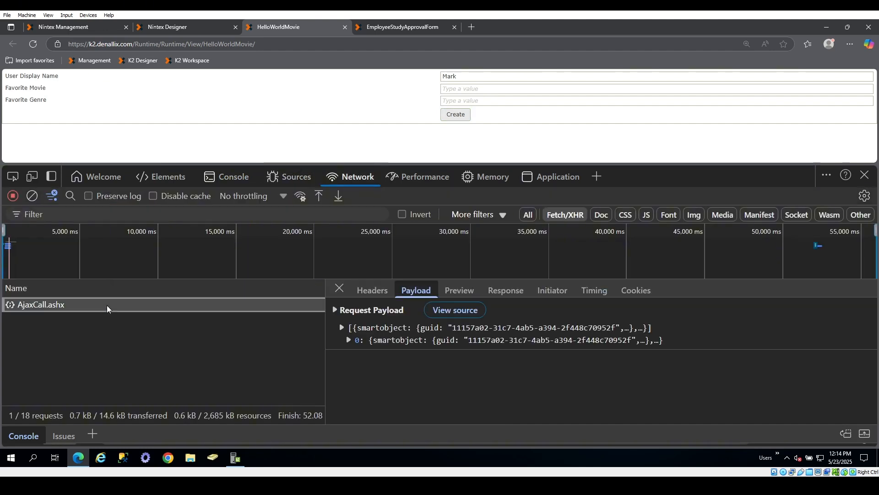
click(350, 339)
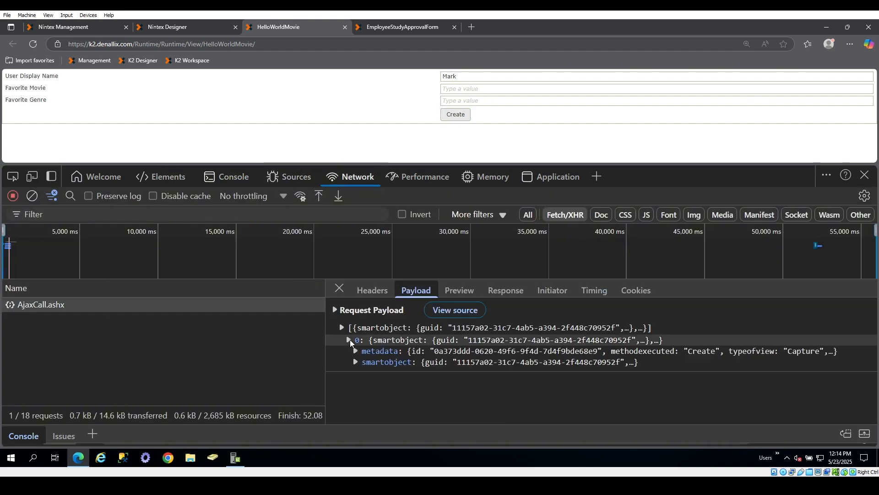
click(359, 363)
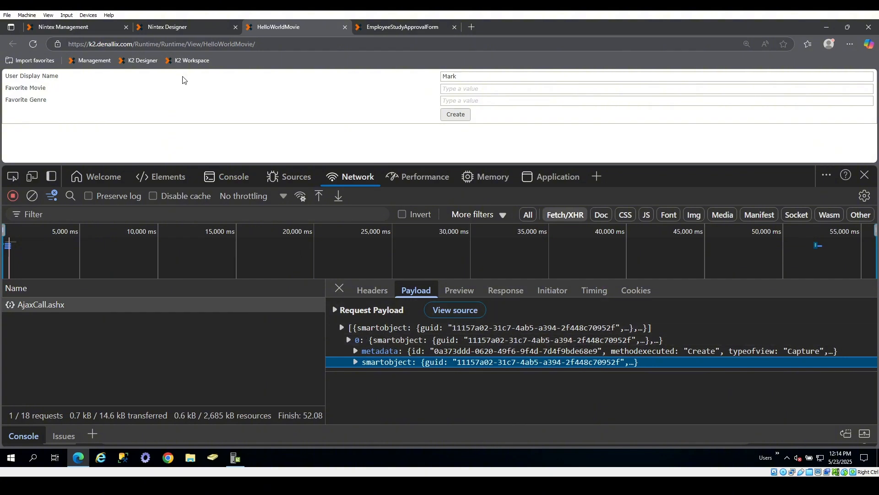
Step: Switch to Nintex Designer, check the view's available methods and open the Create button's clicked rule for editing
click(167, 27)
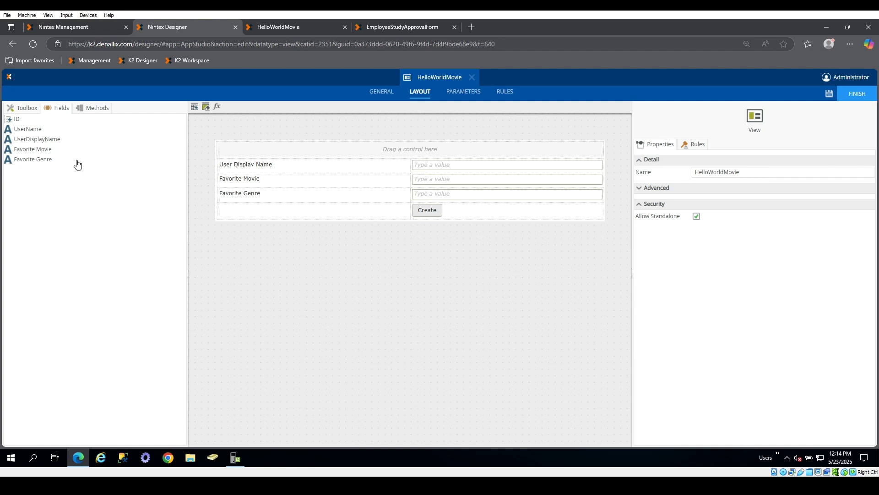
click(89, 111)
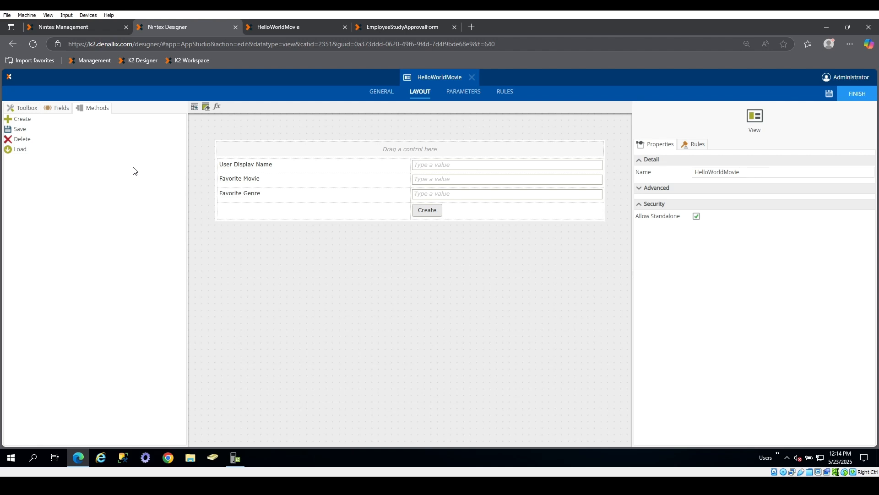
click(426, 214)
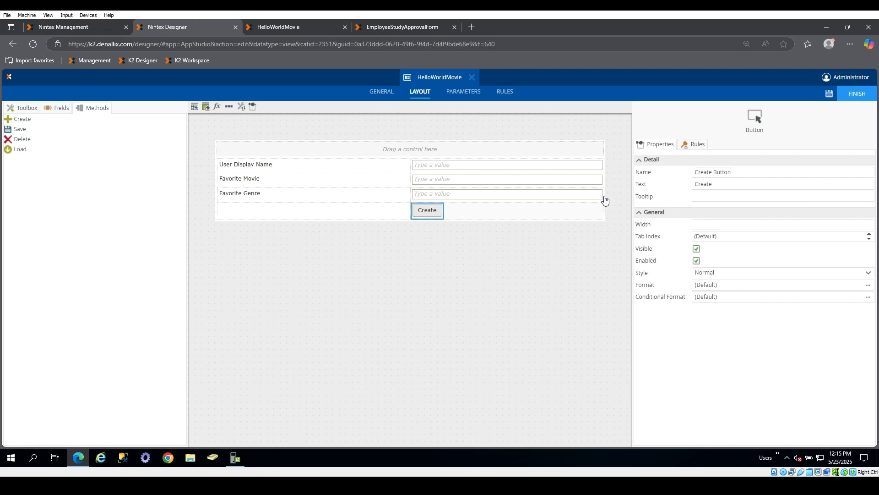
click(695, 146)
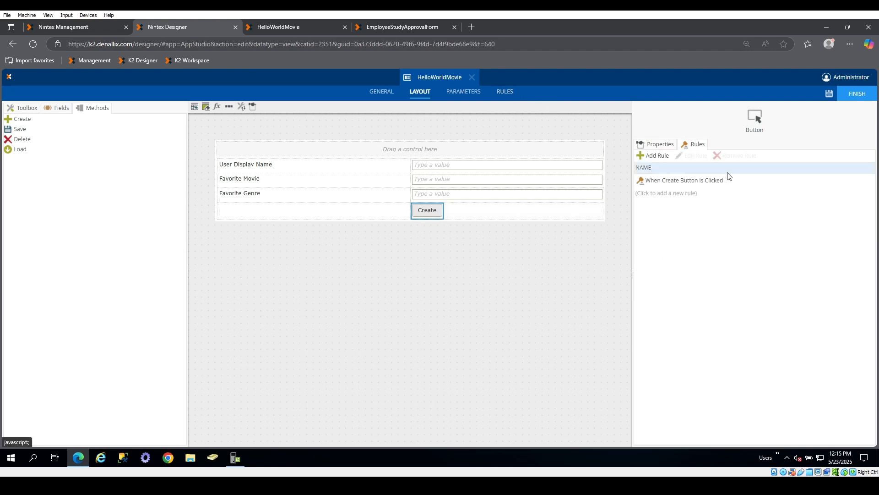
click(506, 92)
click(414, 98)
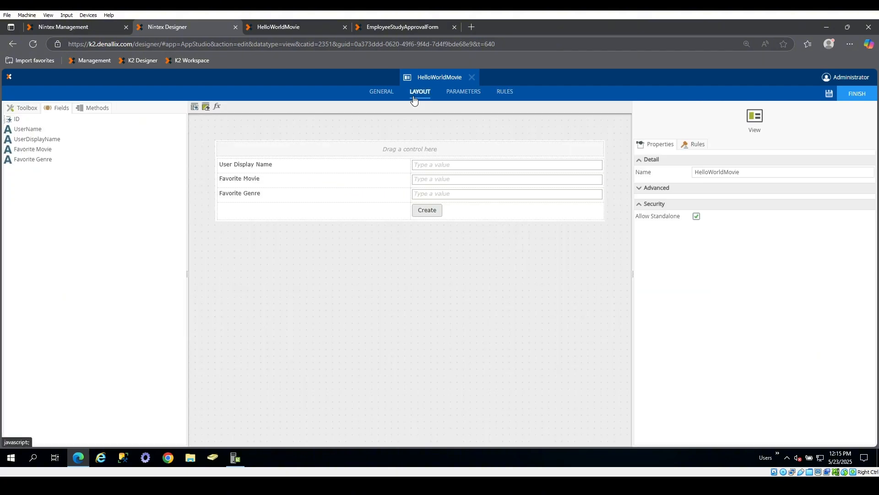
click(691, 149)
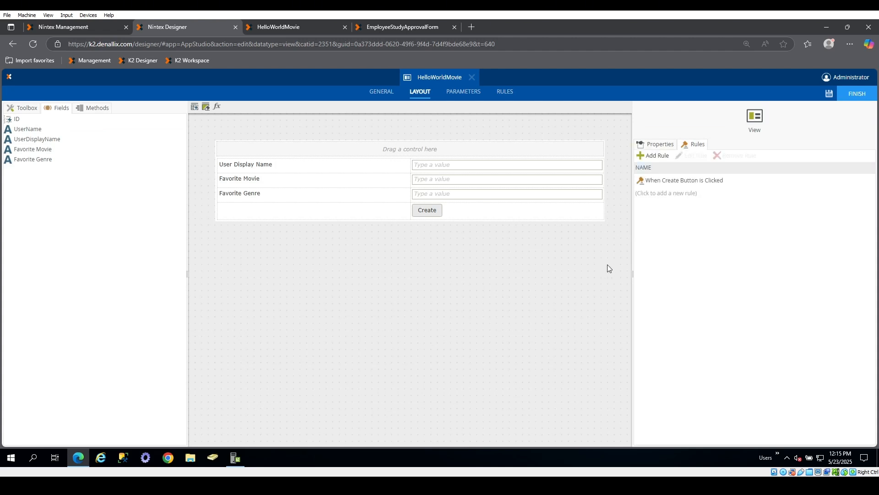
double_click(688, 184)
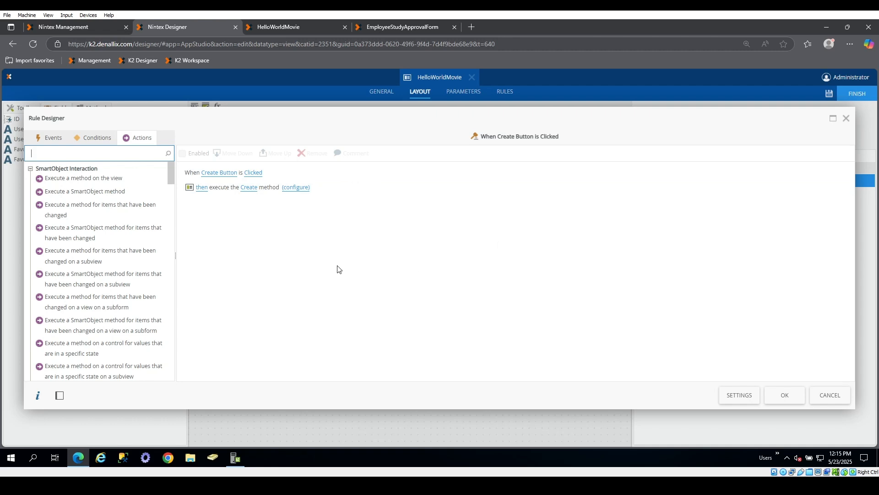
Step: Browse the events, conditions and actions that the Rule Designer offers for the Create button rule
click(281, 270)
click(39, 140)
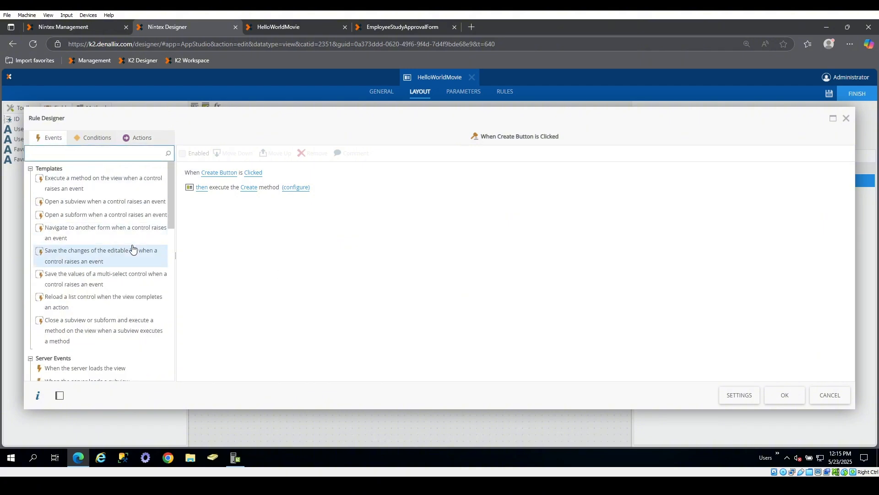
scroll(132, 252, down, 5)
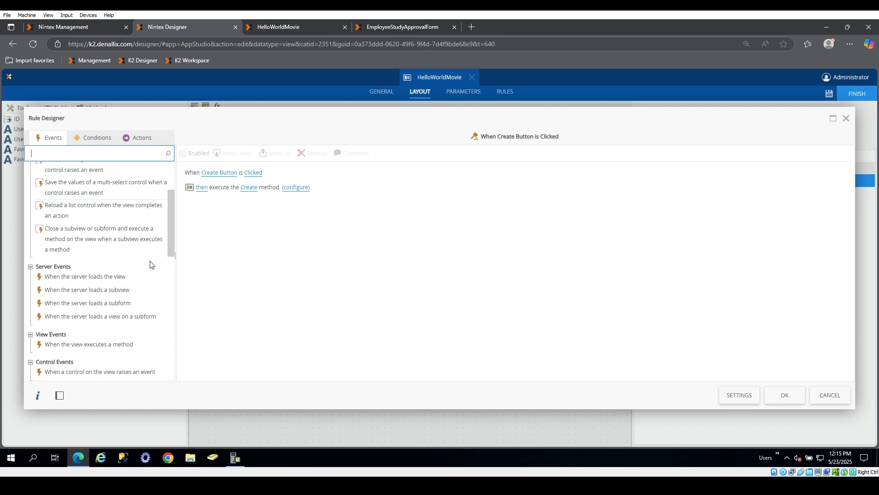
click(87, 138)
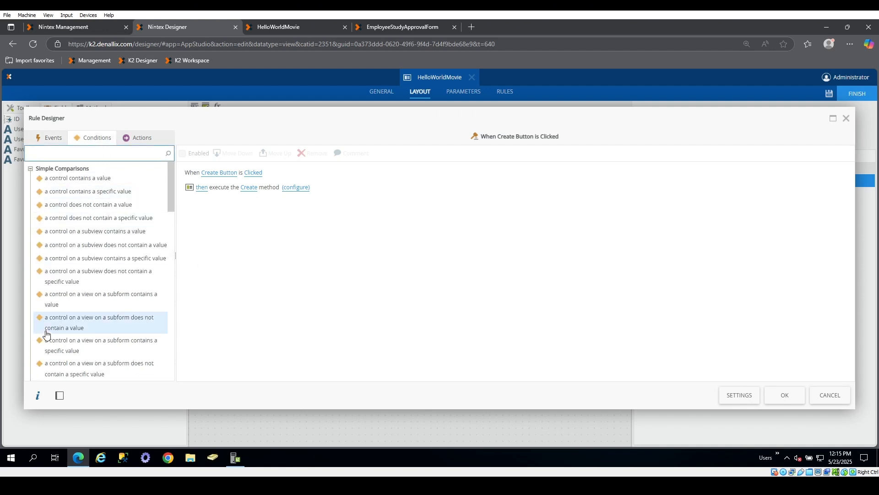
scroll(112, 239, down, 8)
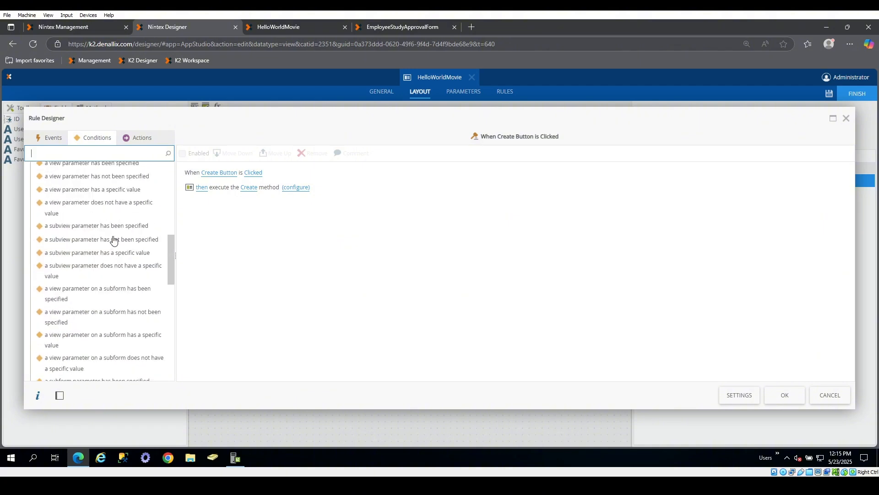
scroll(114, 239, up, 8)
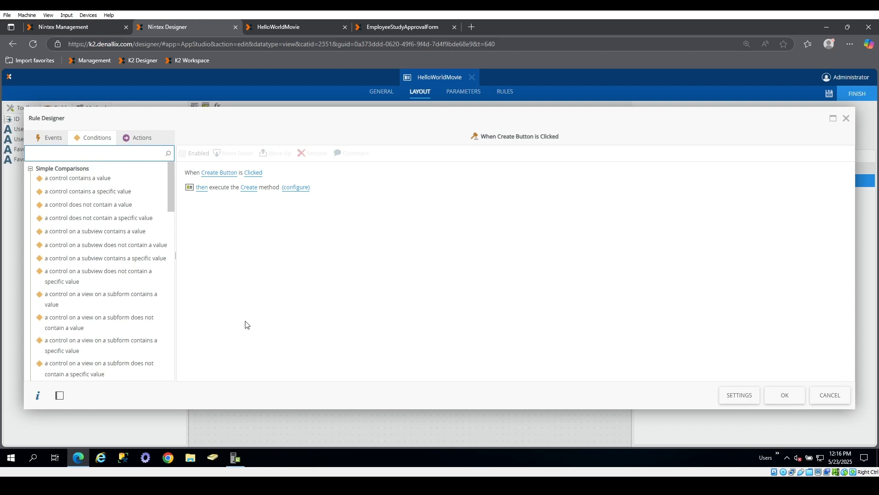
click(143, 142)
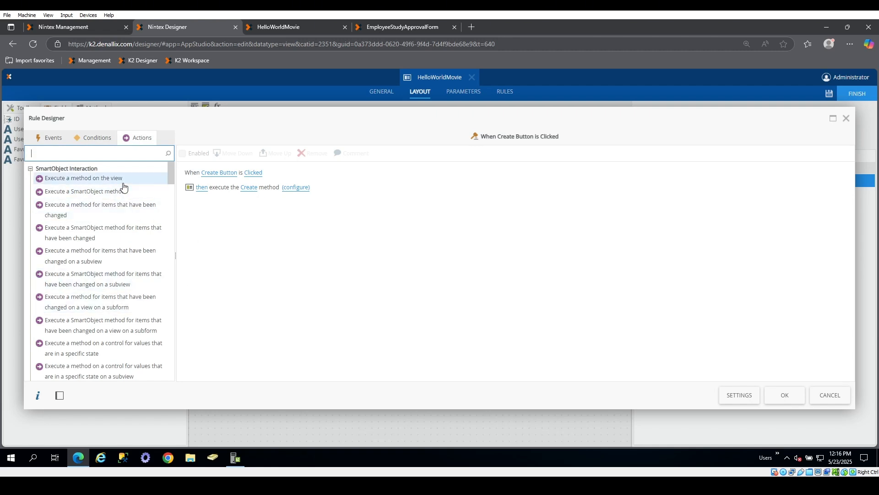
Step: Examine the methods selectable for the rule's execute action and leave the Create method in place
click(250, 188)
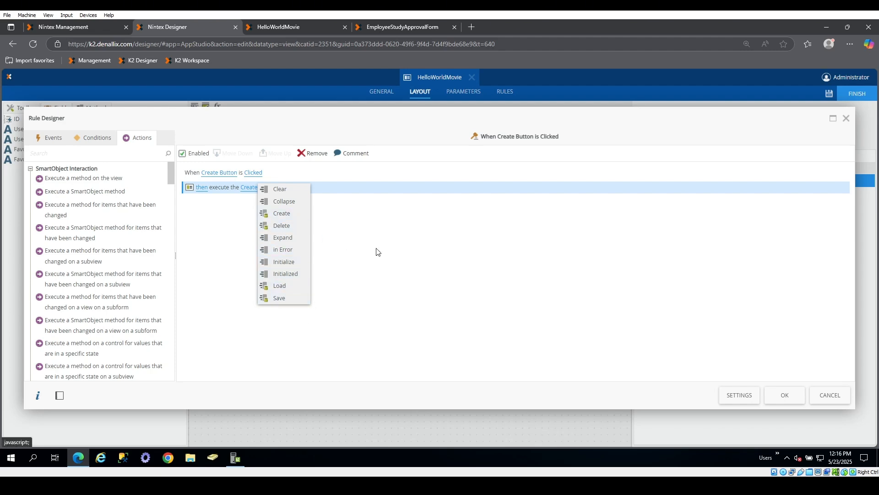
key(ctrl+plus)
key(ctrl+plus)
key(ctrl+plus)
key(ctrl+plus)
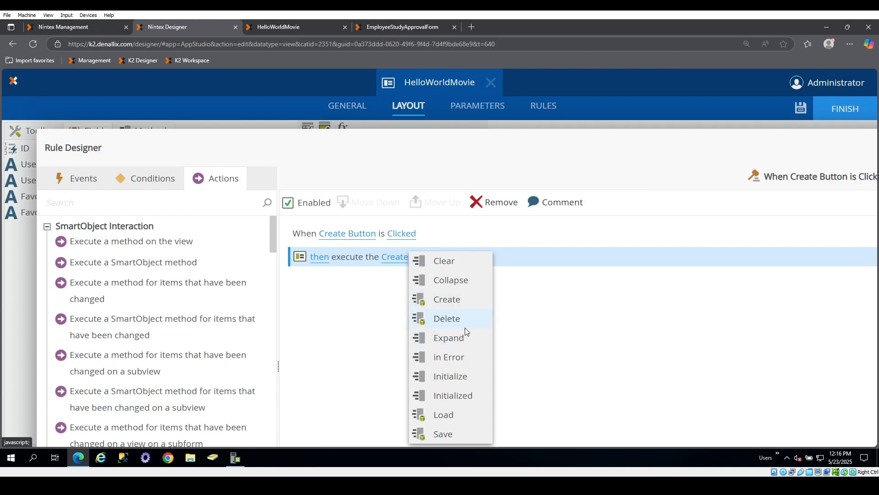
key(ctrl+minus)
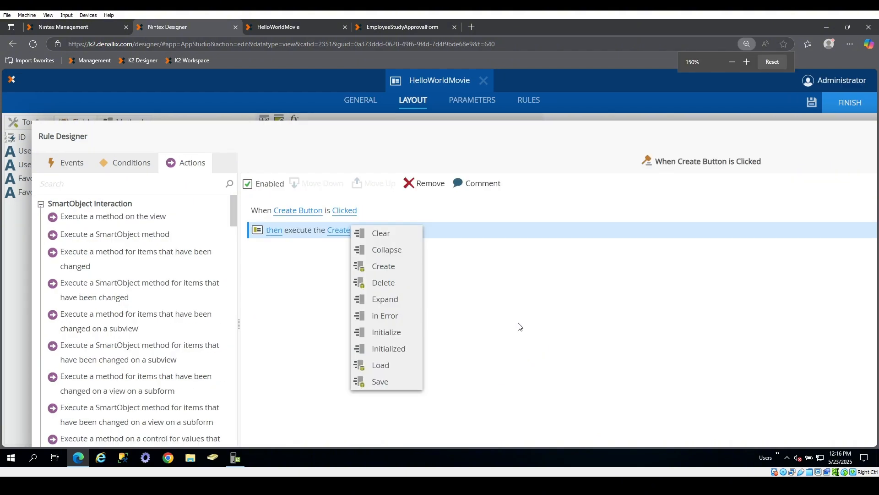
key(ctrl+minus)
key(ctrl+minus)
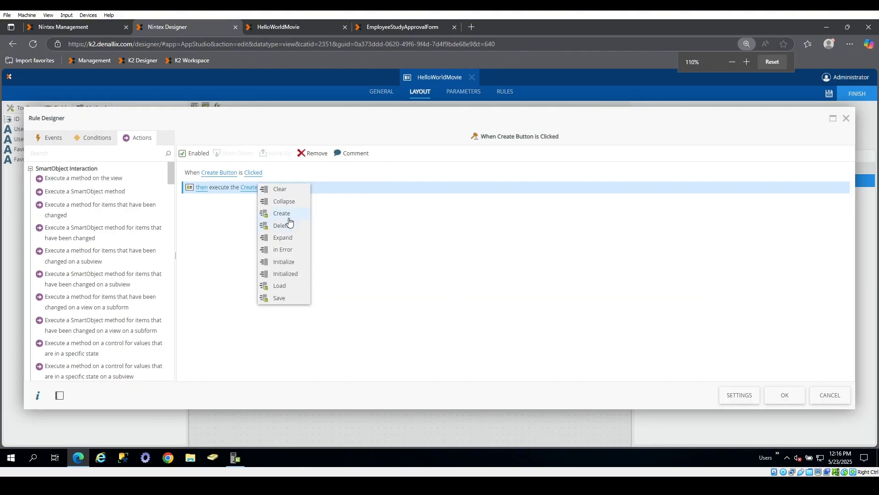
click(231, 224)
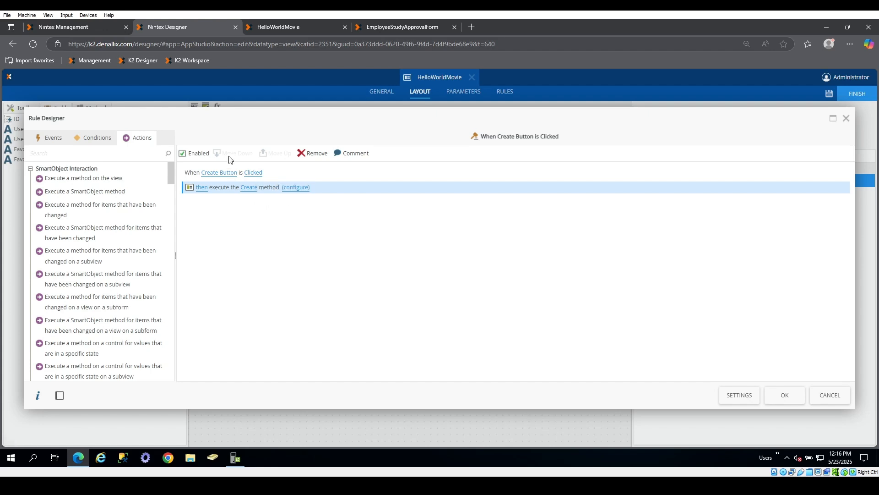
Step: Open the Create method's configuration and review its input mappings, the available controls and HelloWorldMovies fields, and its output mappings
mouse_move(228, 187)
mouse_move(279, 193)
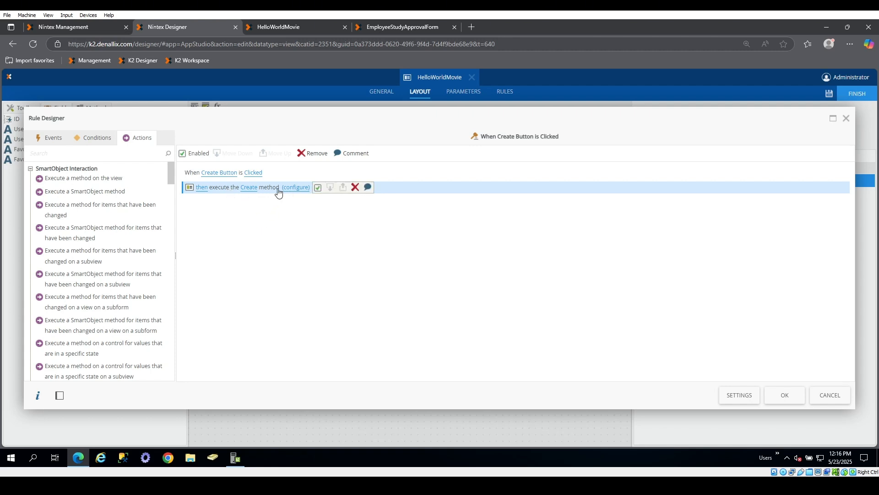
click(296, 187)
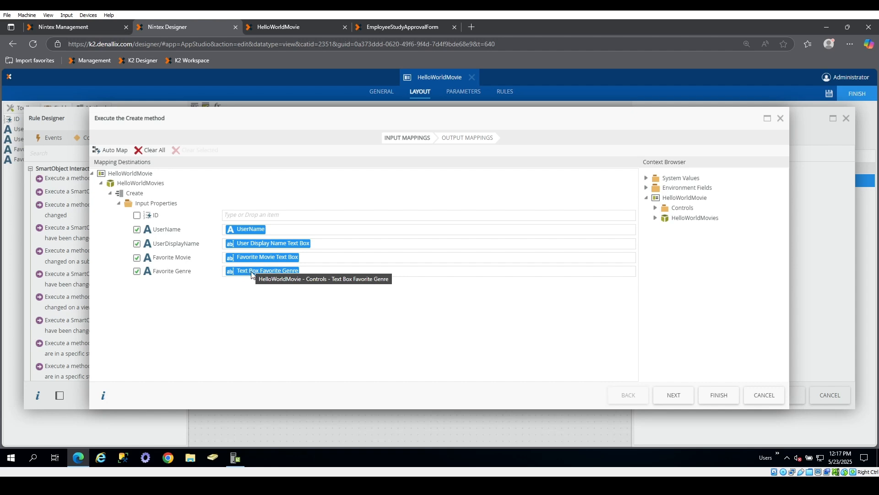
click(655, 218)
click(655, 207)
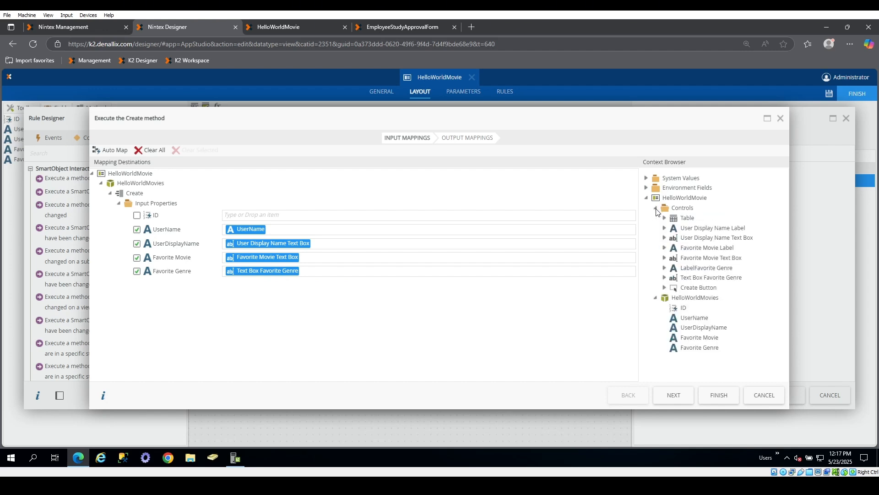
click(664, 279)
click(664, 278)
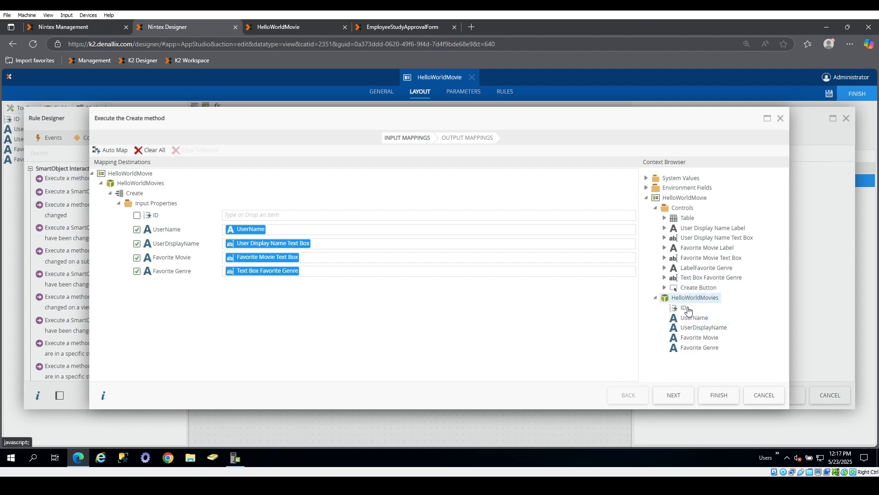
click(655, 208)
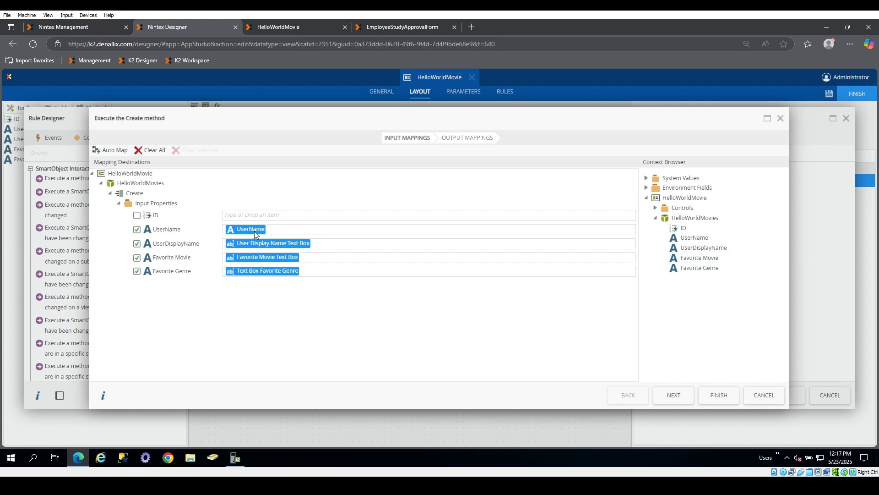
click(475, 139)
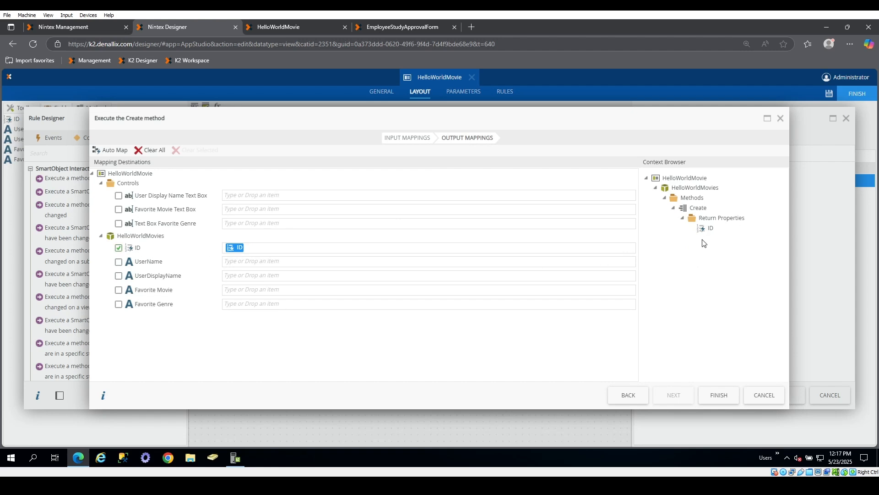
Step: Switch to the HelloWorldMovie runtime page and rerun the field-listing script in the console to check the returned ID
click(288, 29)
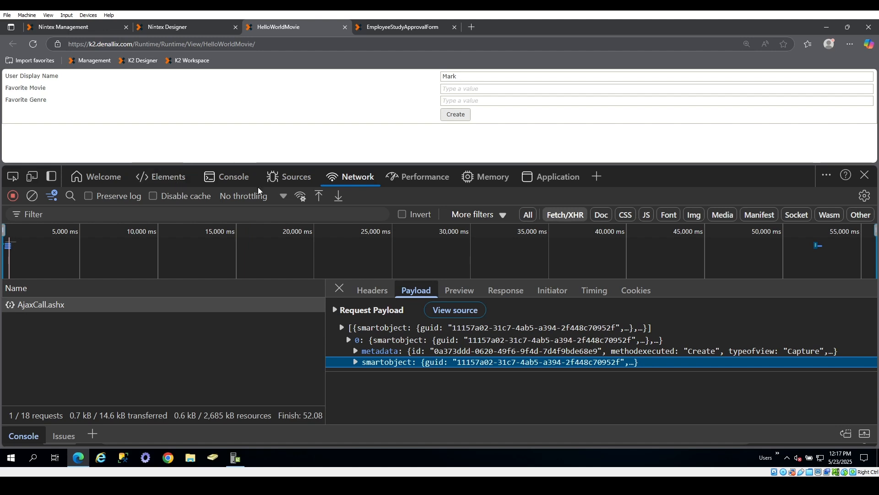
click(230, 181)
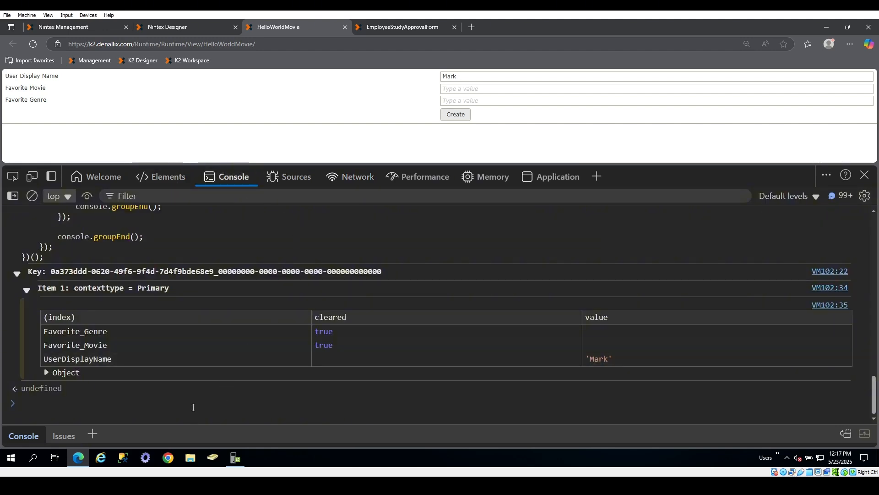
key(Up)
key(Return)
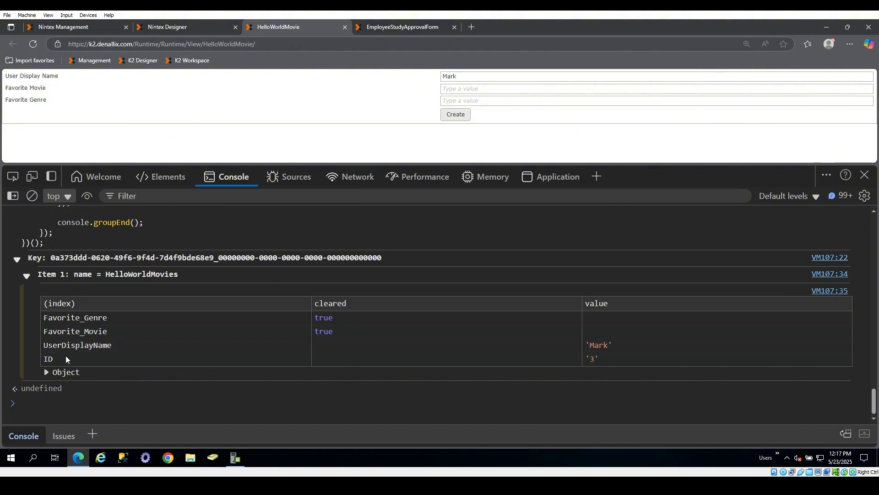
double_click(44, 361)
Step: Return to the designer, finish the Create method mappings, accept the rule and save the HelloWorldMovie view
click(169, 24)
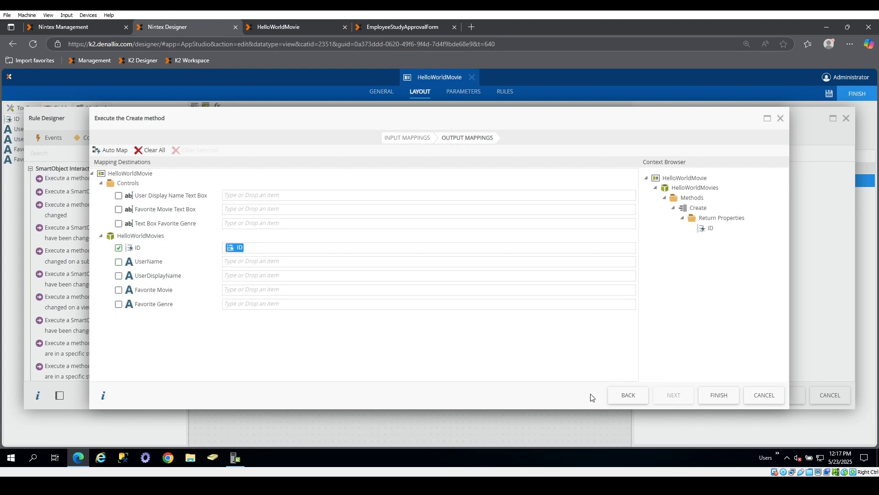
click(728, 401)
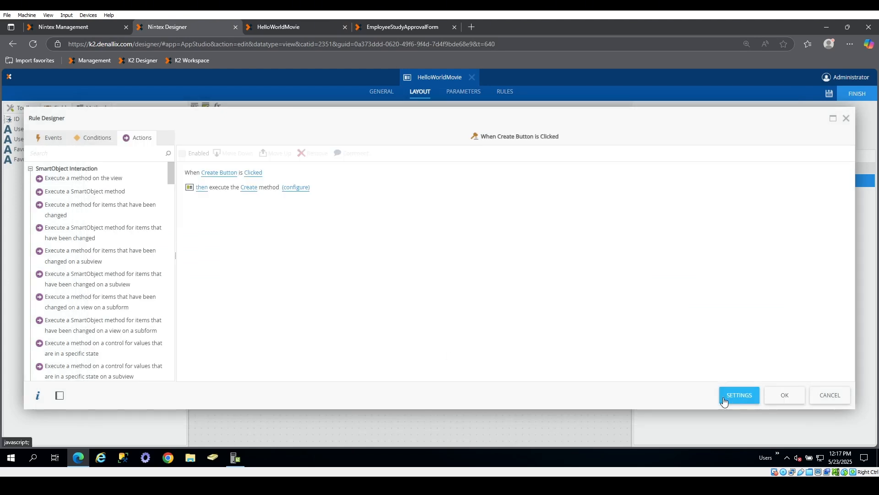
click(785, 396)
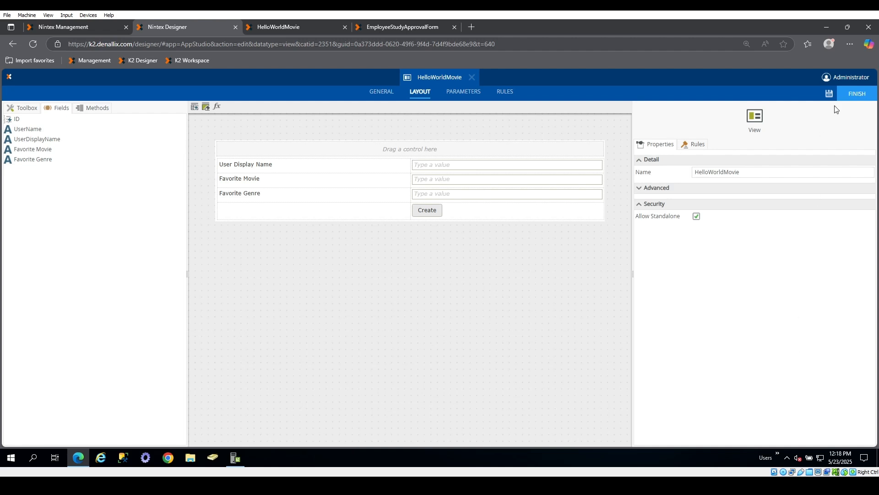
click(830, 94)
Step: Review the HelloWorldMovie view's rules and recheck the console output on its runtime page
click(503, 97)
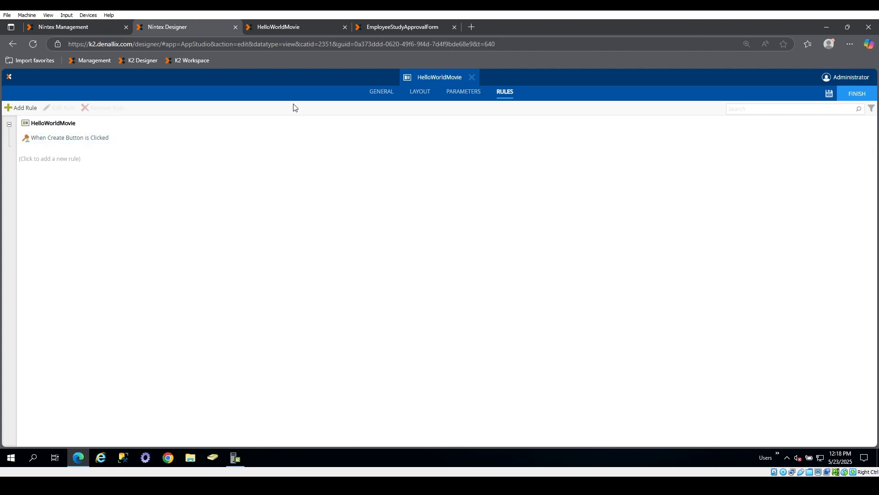
click(281, 29)
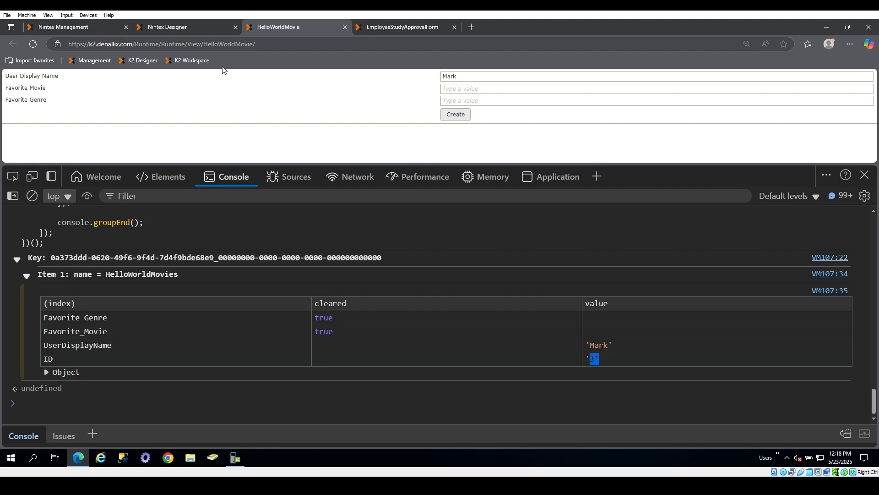
click(190, 29)
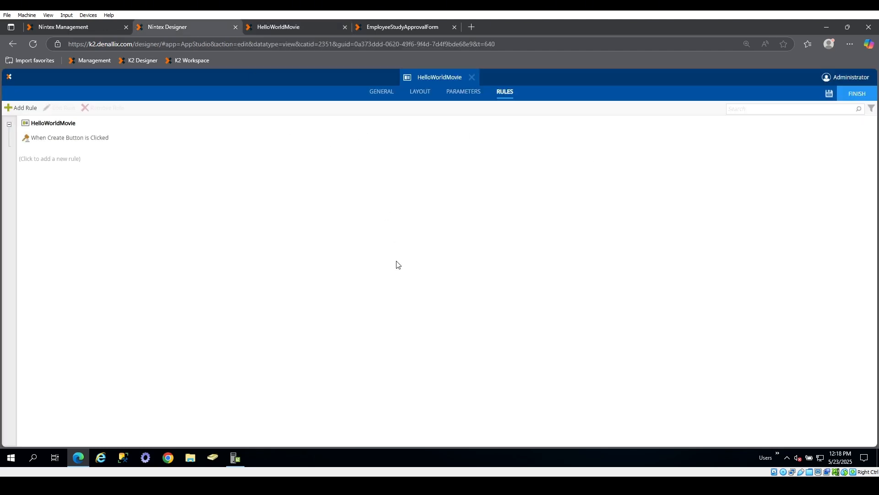
click(22, 109)
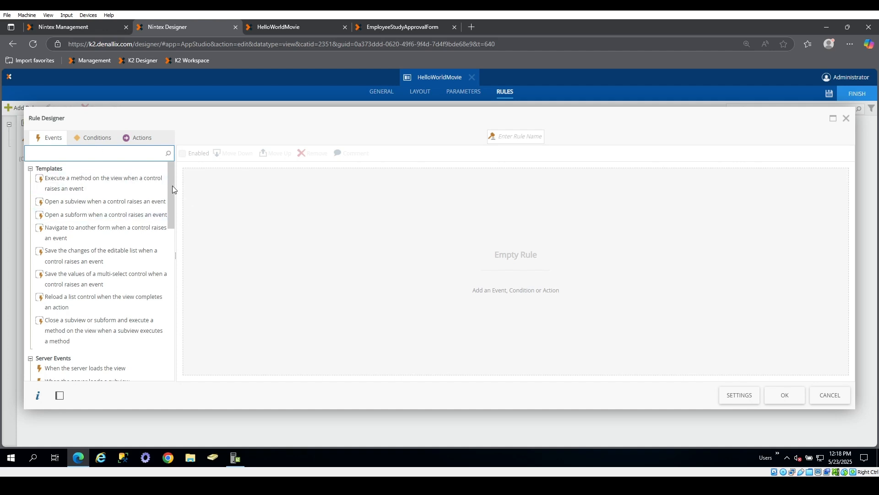
drag(171, 185, 168, 239)
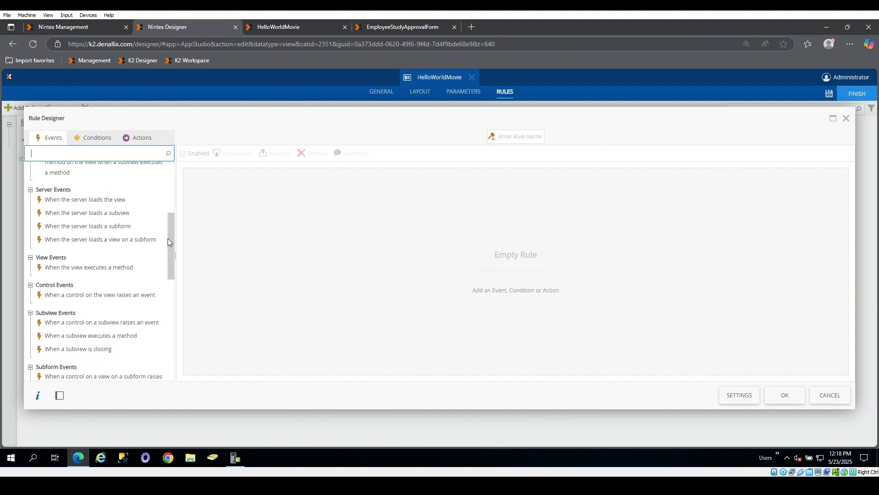
click(110, 265)
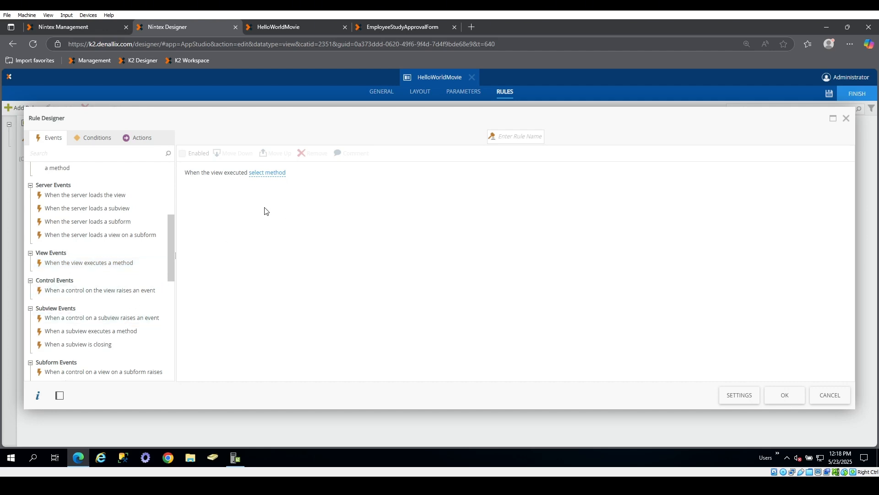
click(271, 175)
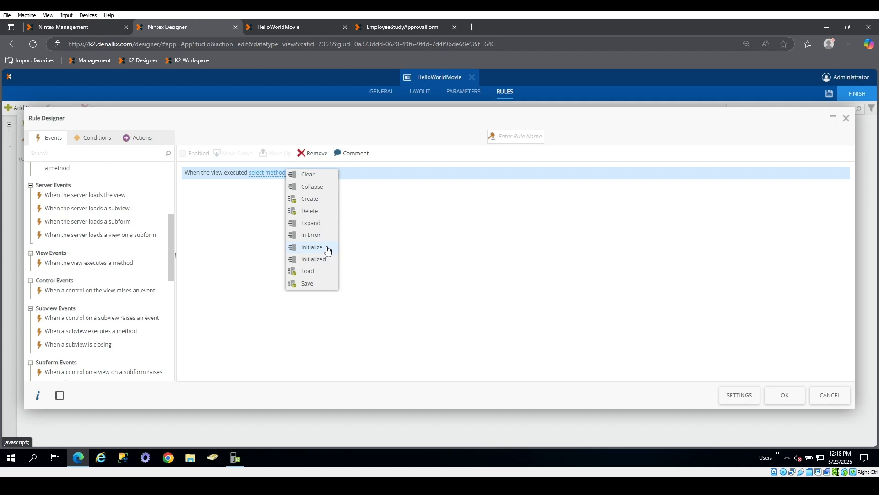
click(311, 247)
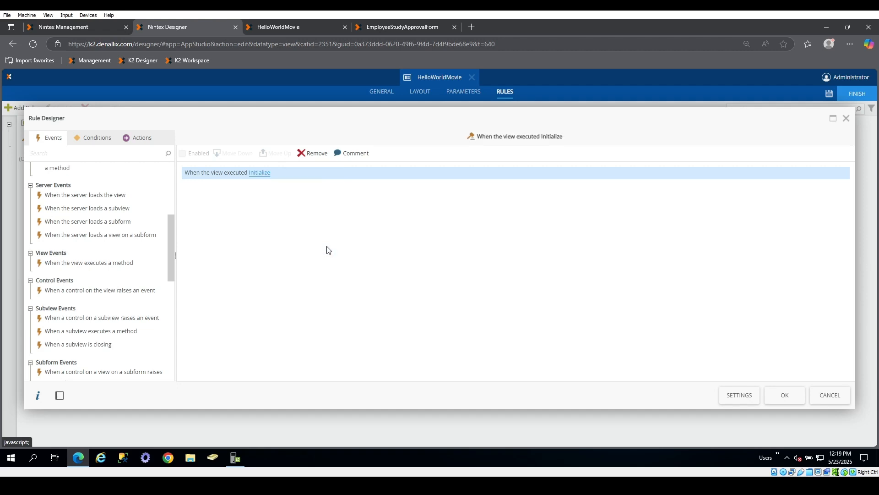
click(96, 146)
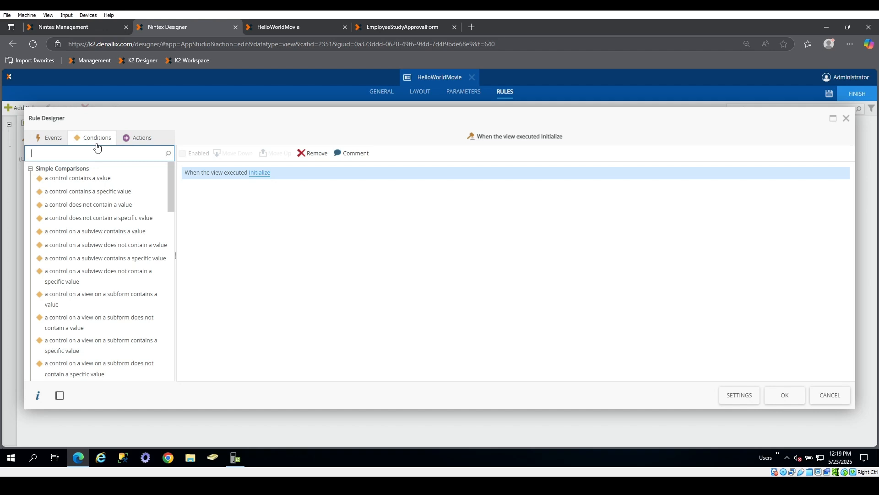
click(128, 145)
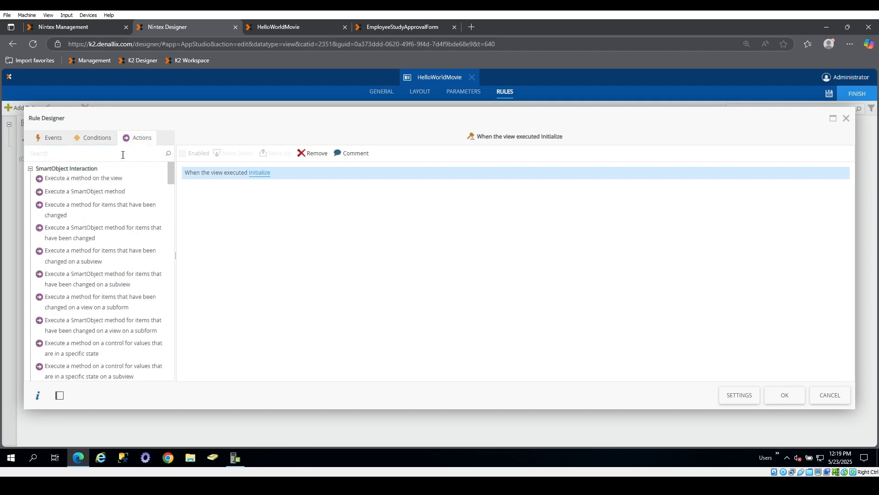
click(123, 154)
text(trear)
key(BackSpace)
key(BackSpace)
key(BackSpace)
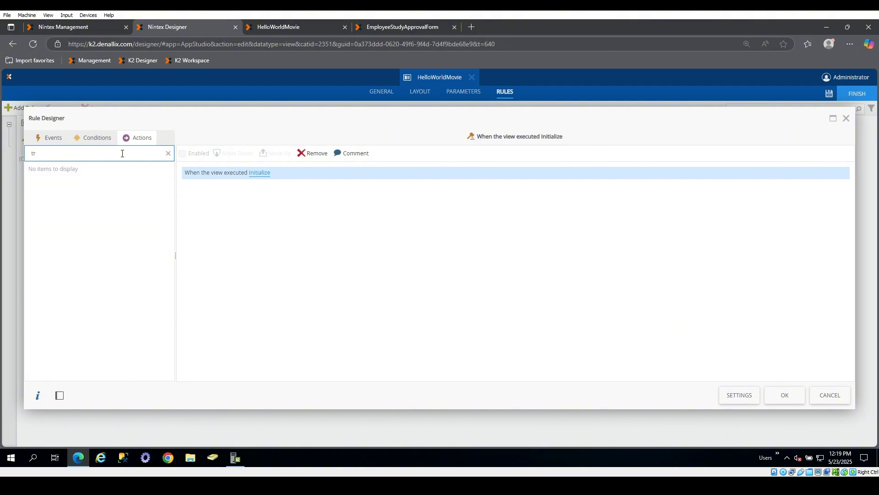
text(ans)
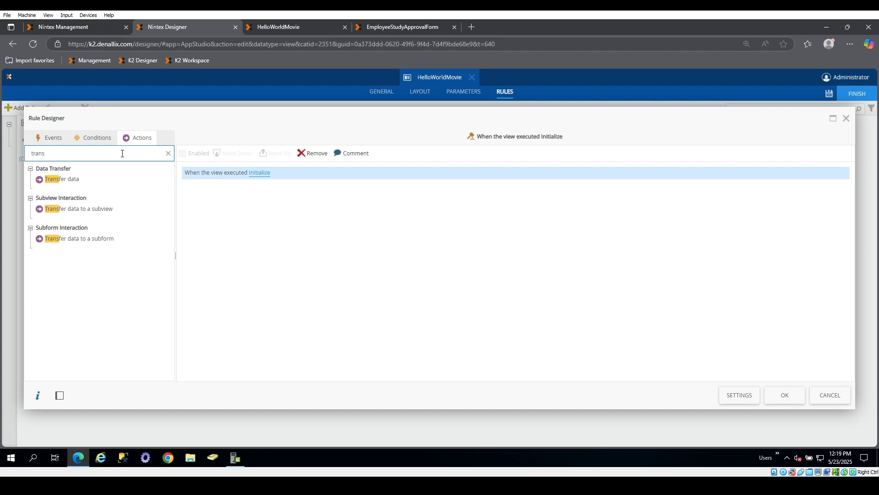
click(101, 178)
click(830, 394)
click(465, 293)
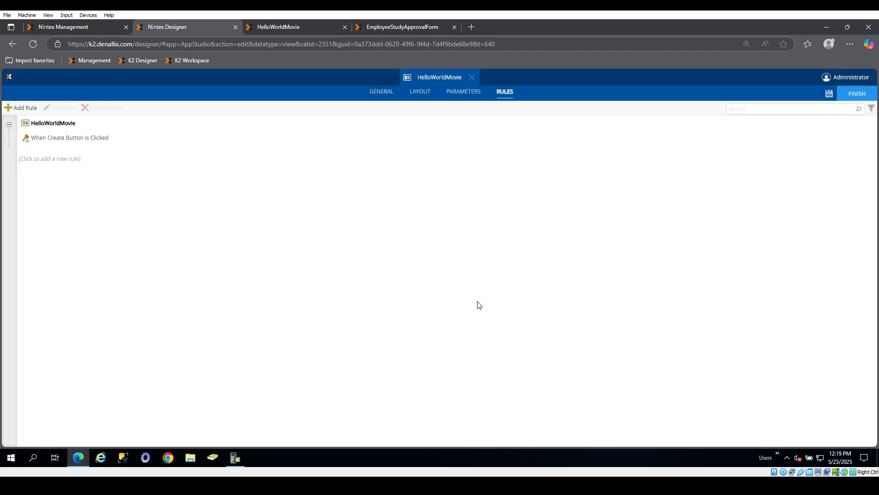
Step: Add a view parameter named ID with the Number data type and save the HelloWorldMovie view
click(463, 92)
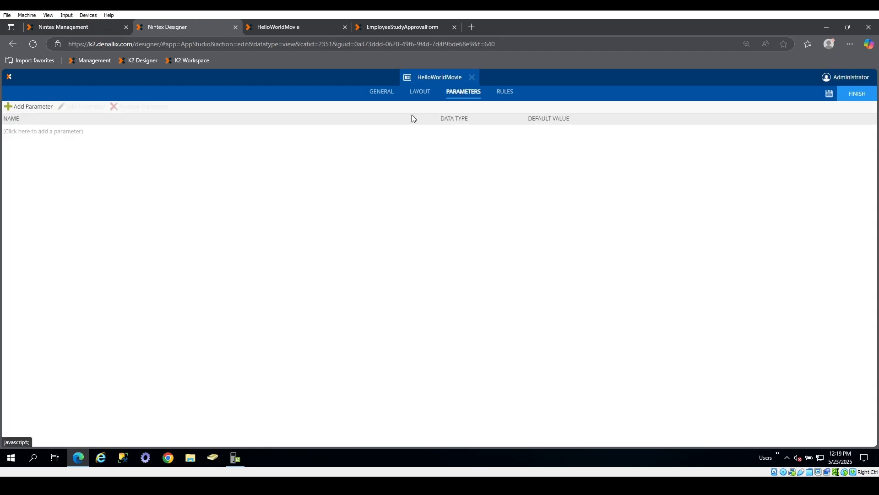
click(55, 137)
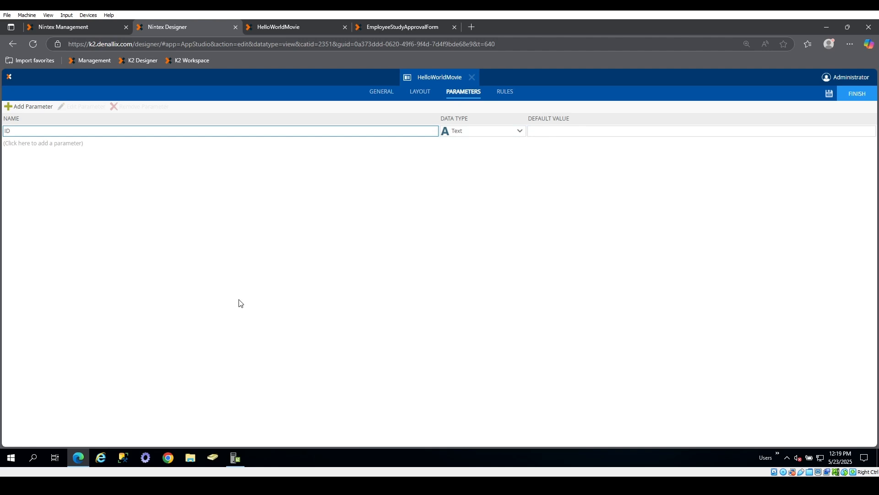
click(278, 27)
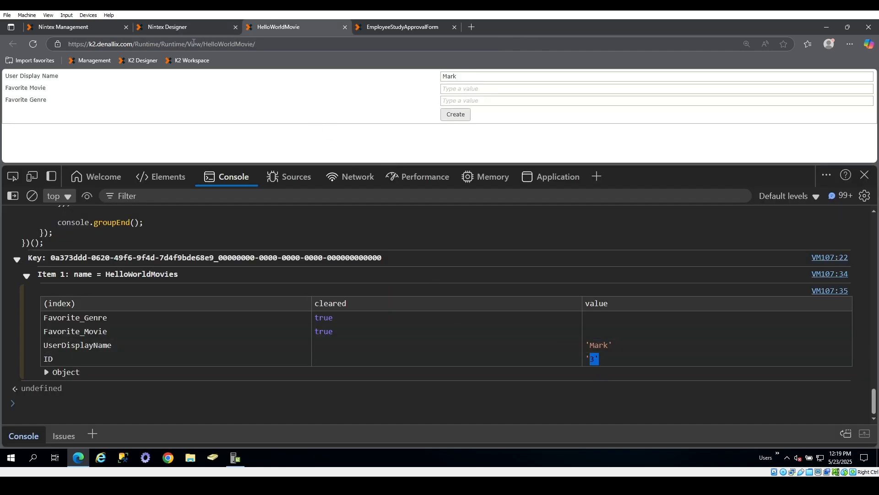
click(185, 28)
click(511, 135)
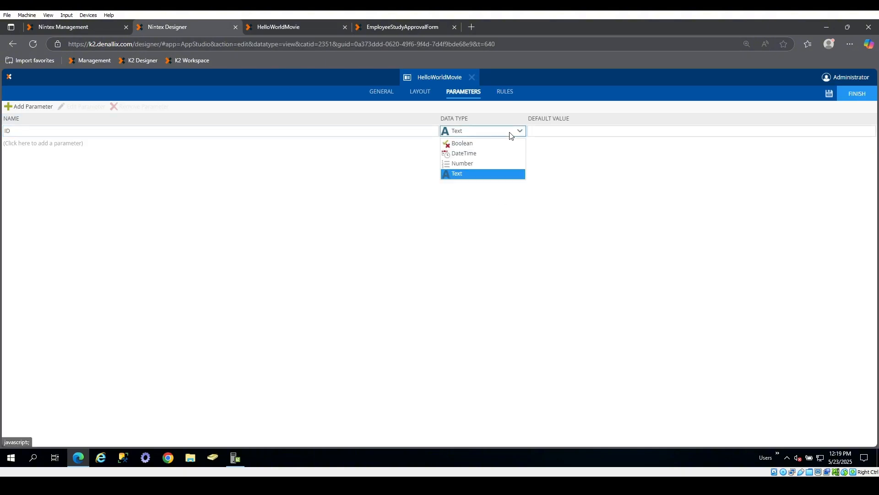
click(486, 164)
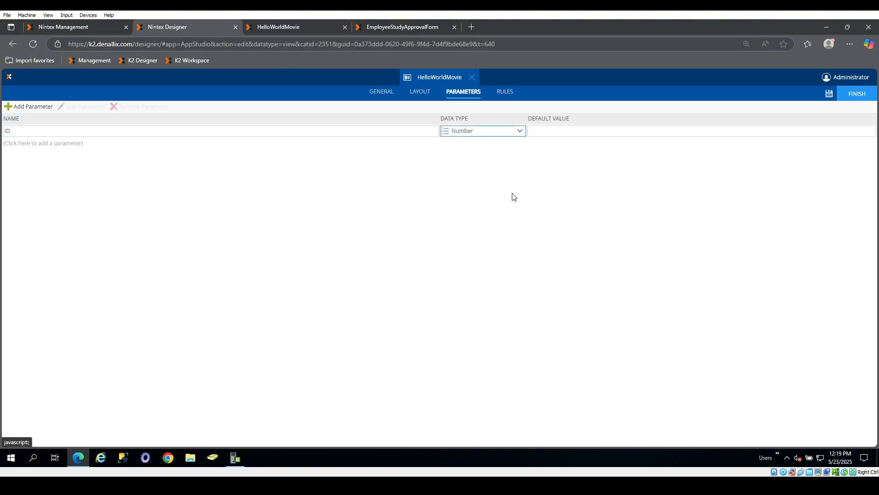
click(831, 98)
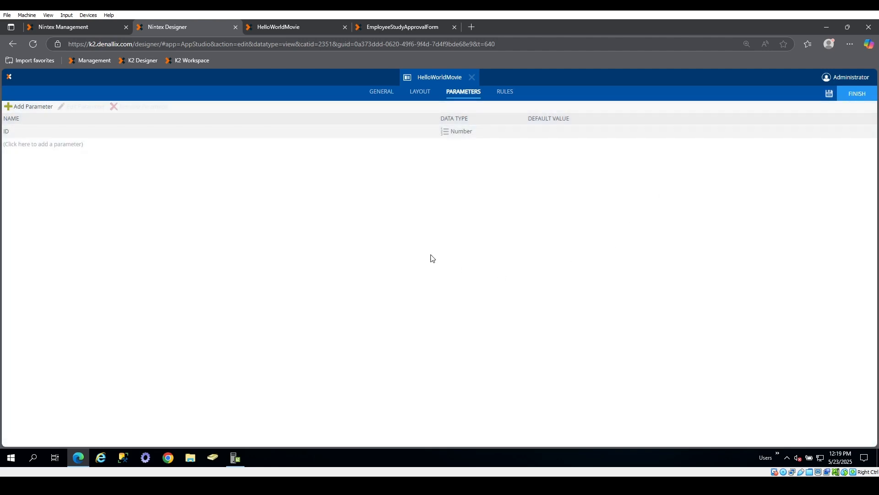
Step: Start a new rule on the HelloWorldMovie view that fires when the view executes the Initialize method
click(420, 94)
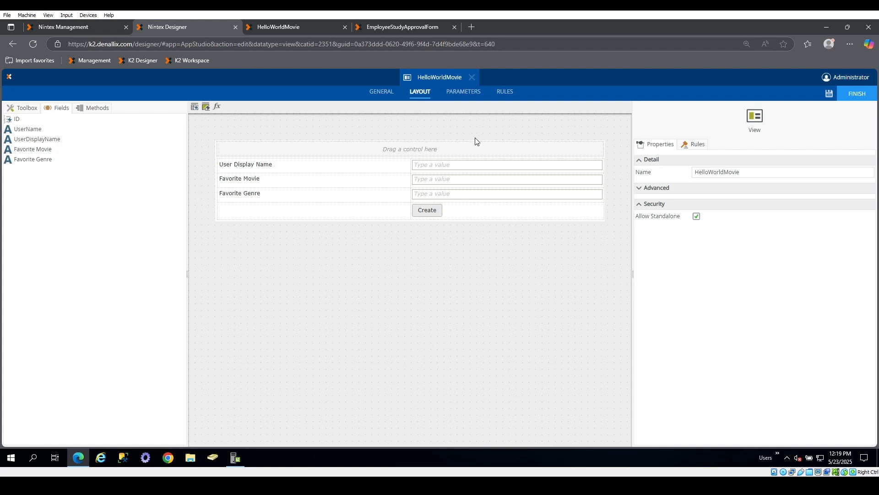
click(505, 92)
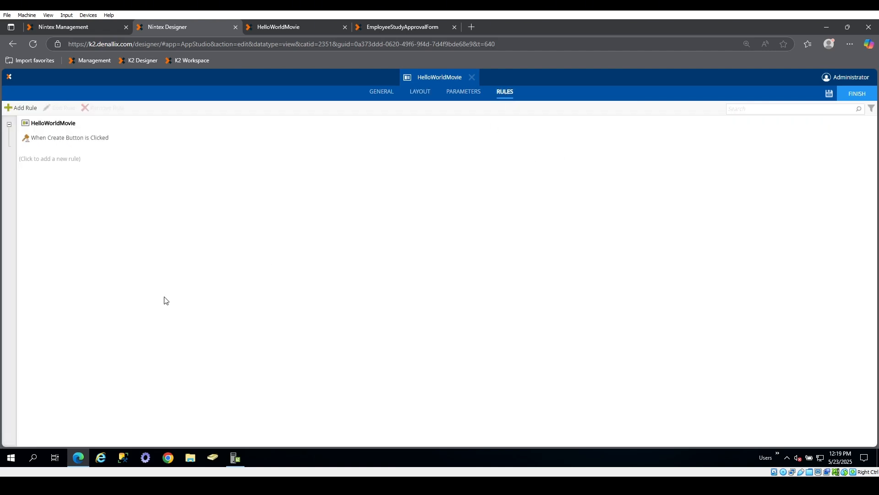
click(53, 166)
scroll(114, 311, down, 1)
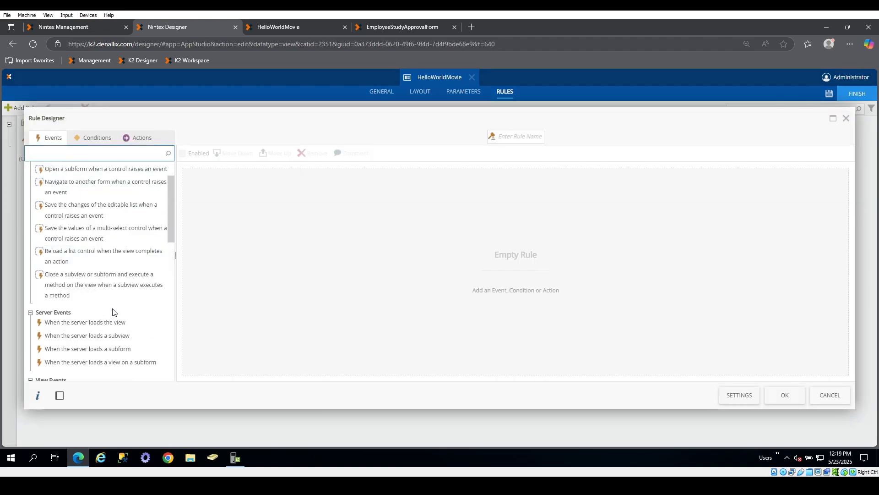
scroll(115, 312, down, 3)
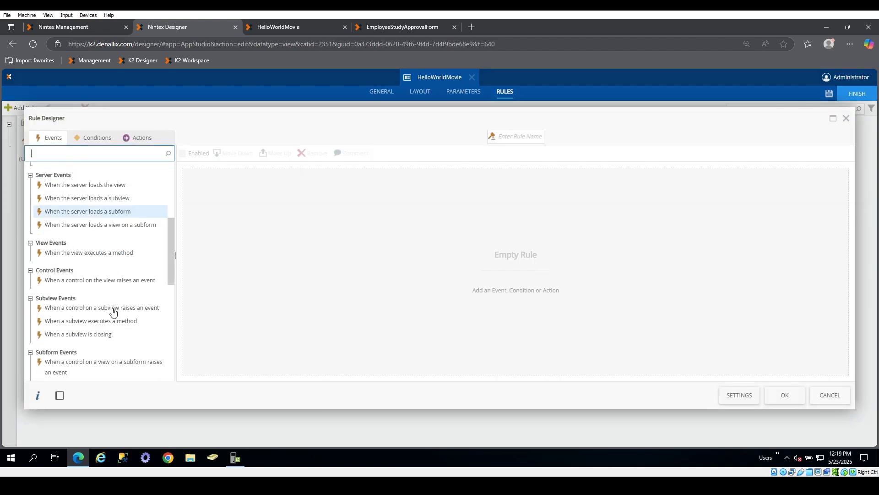
click(98, 254)
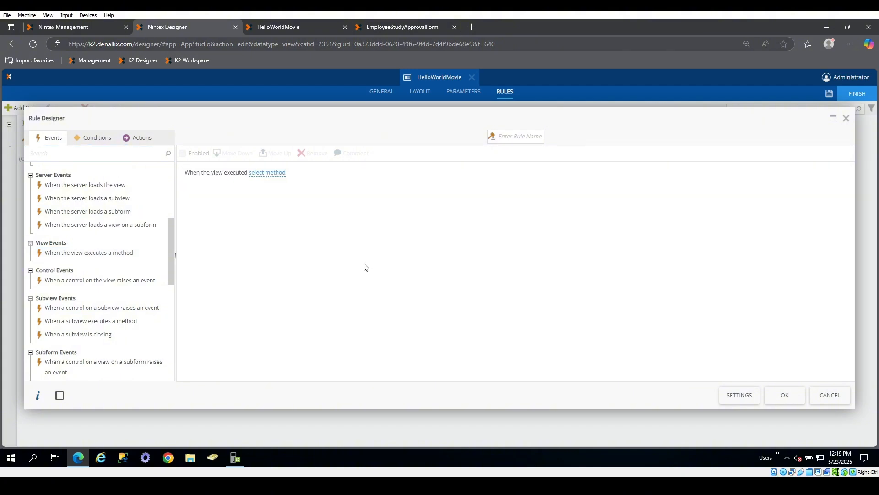
click(268, 174)
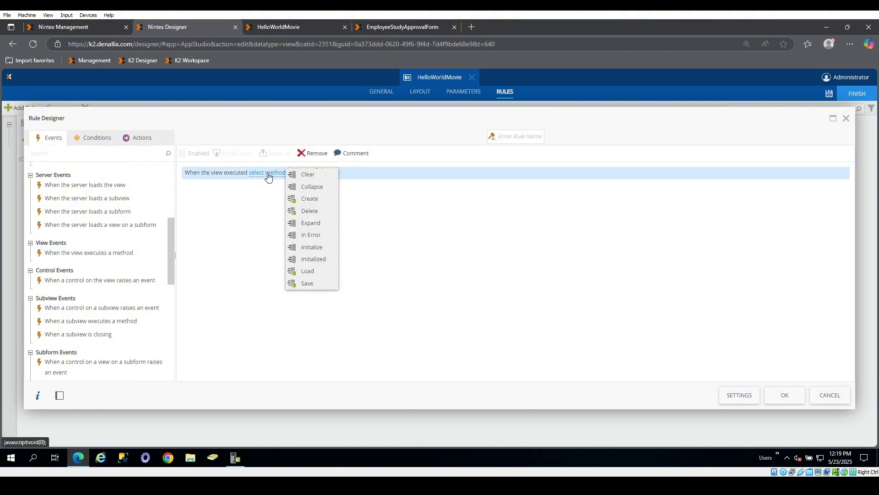
click(318, 246)
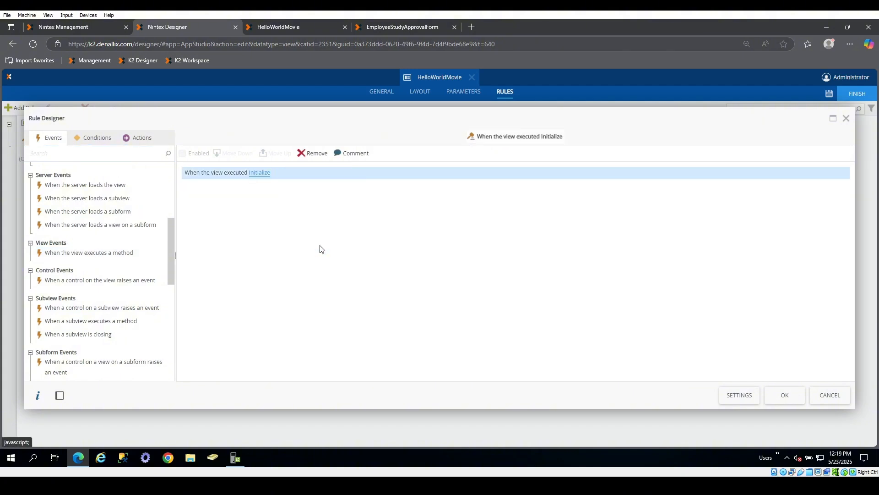
Step: Add the condition that view parameter ID has been specified, with an action under it executing the view's Load method
click(95, 139)
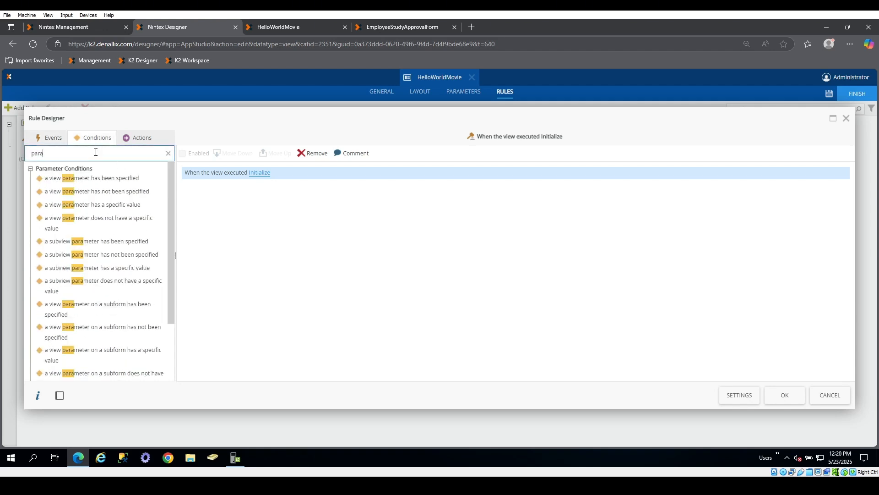
double_click(114, 179)
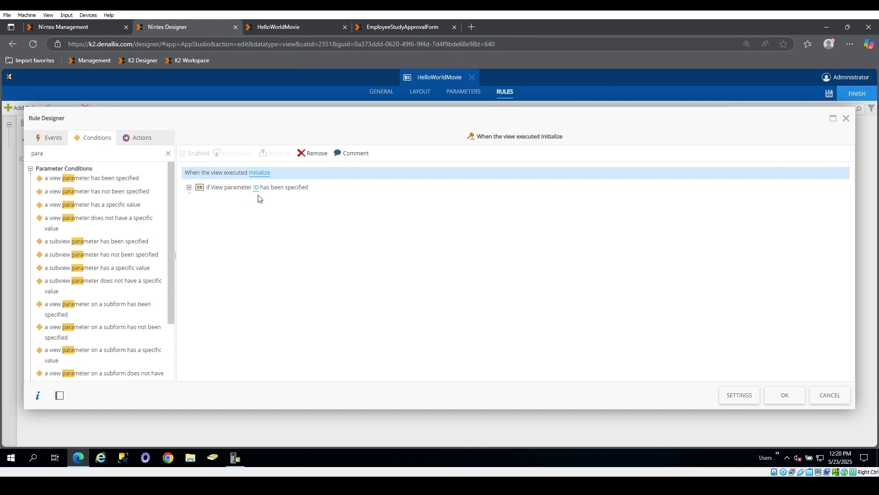
click(138, 138)
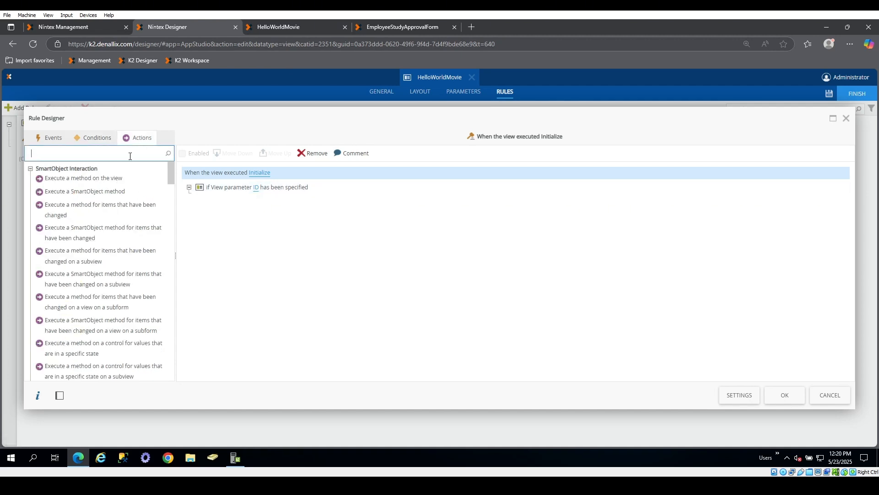
click(204, 189)
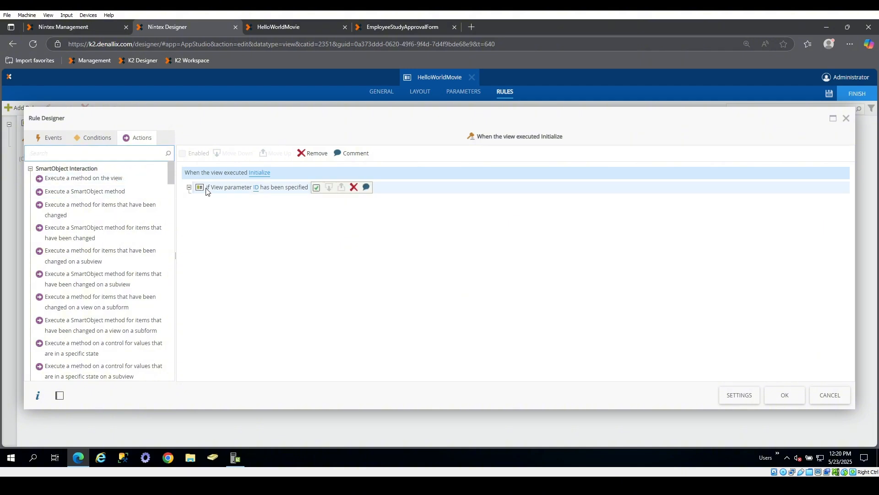
click(82, 182)
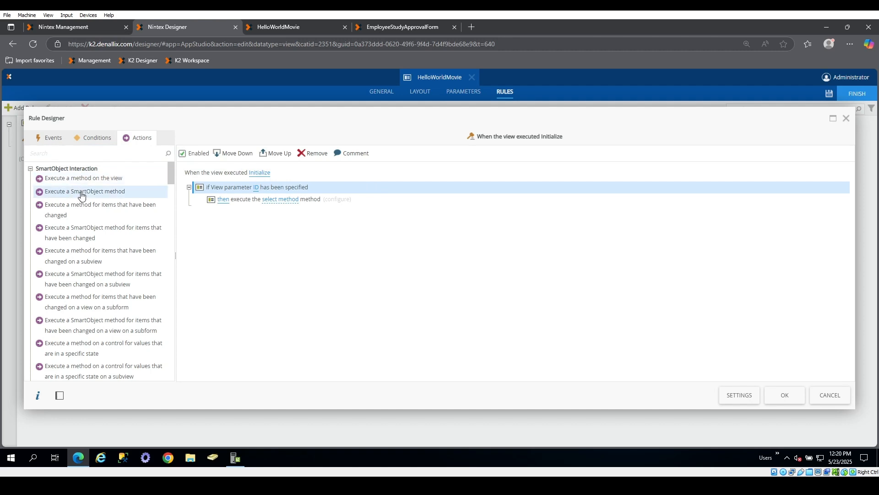
click(270, 200)
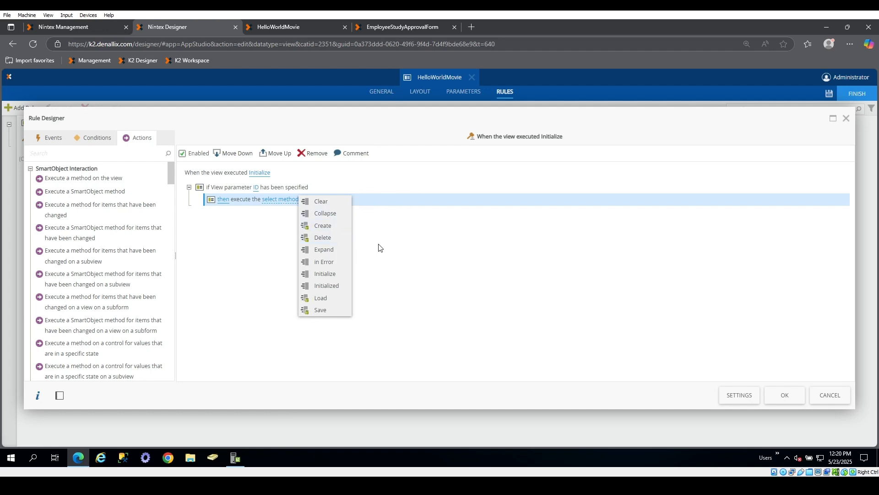
click(321, 299)
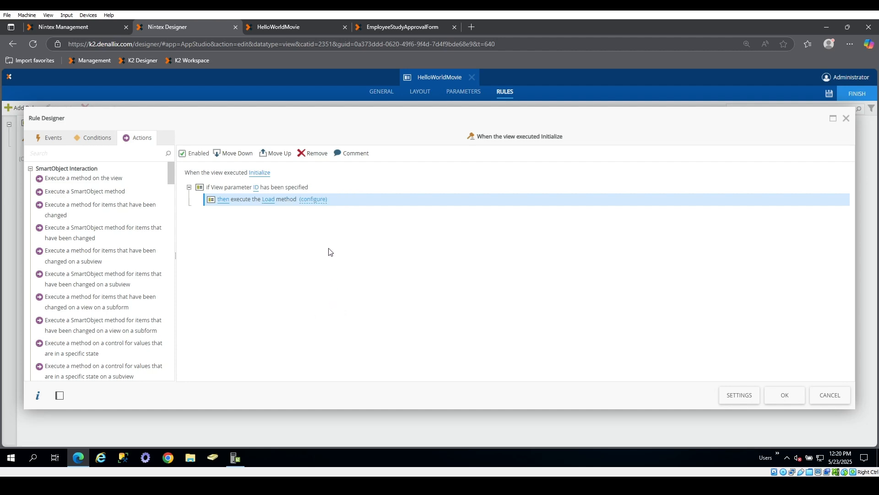
Step: Open the Load action's mapping configuration, and in Nintex Management execute the HelloWorldMovies Load method for ID 3
click(315, 201)
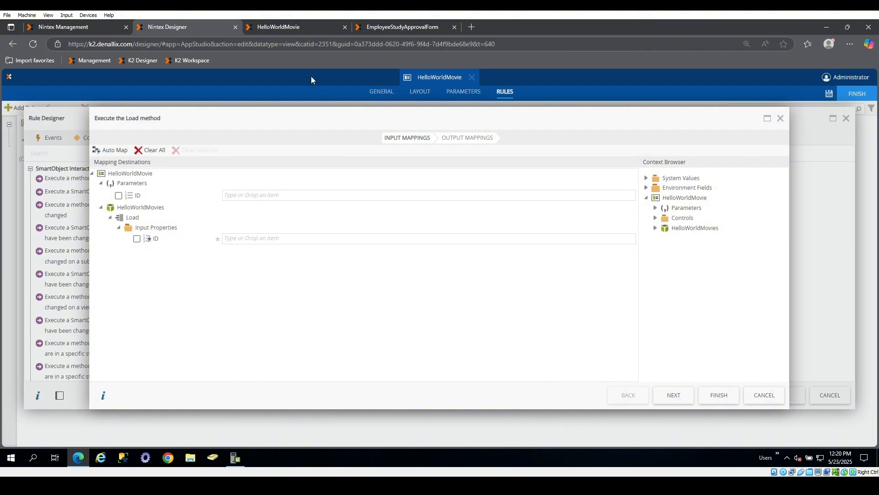
click(86, 32)
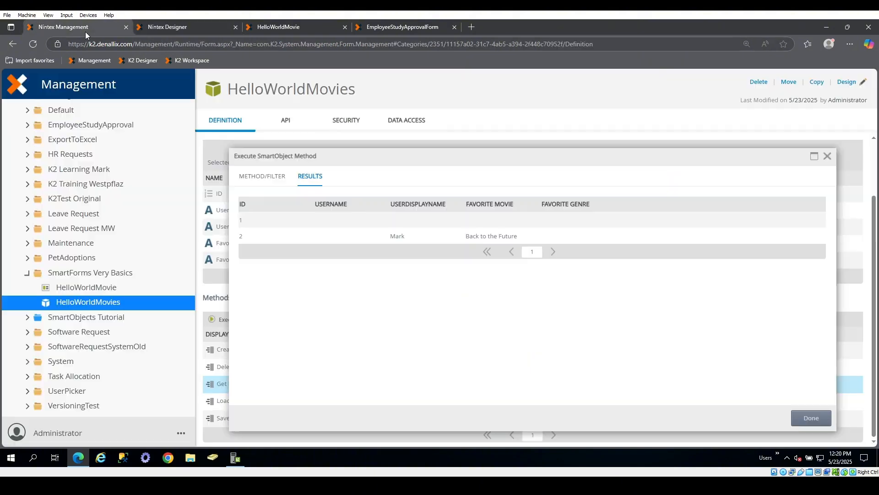
click(257, 177)
click(395, 207)
click(394, 269)
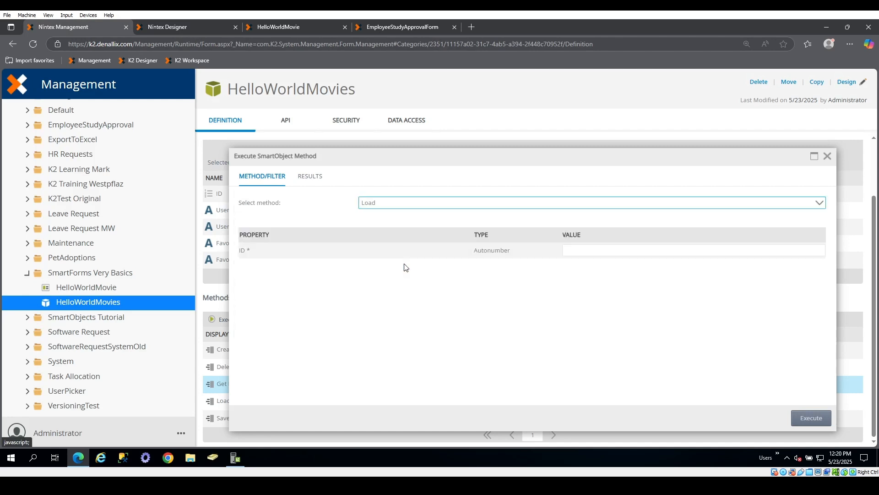
click(599, 251)
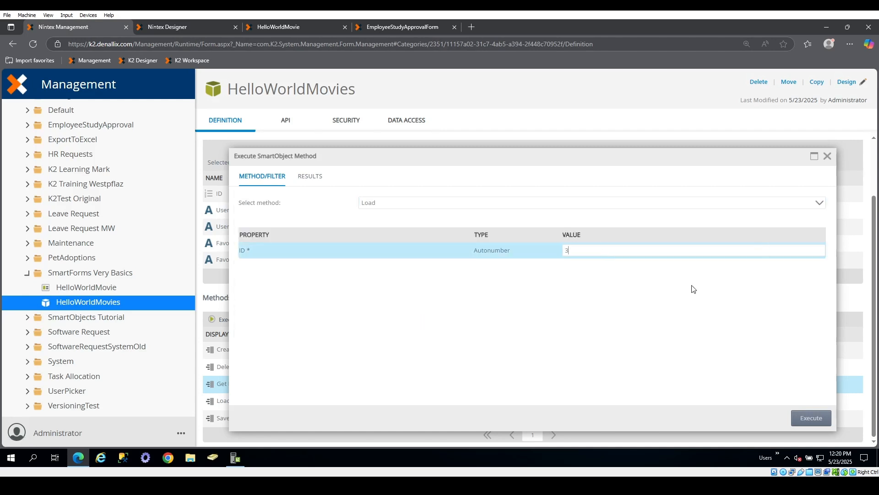
click(820, 418)
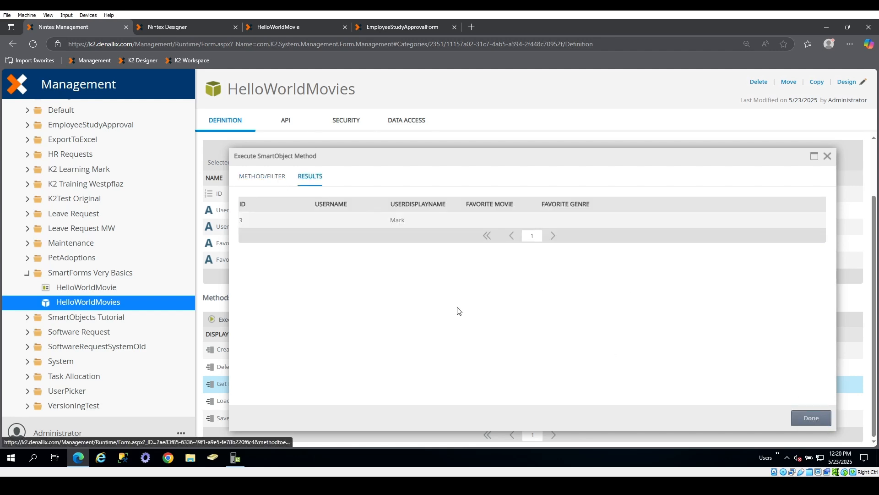
Step: Execute the HelloWorldMovies Load method again with ID 2
click(263, 176)
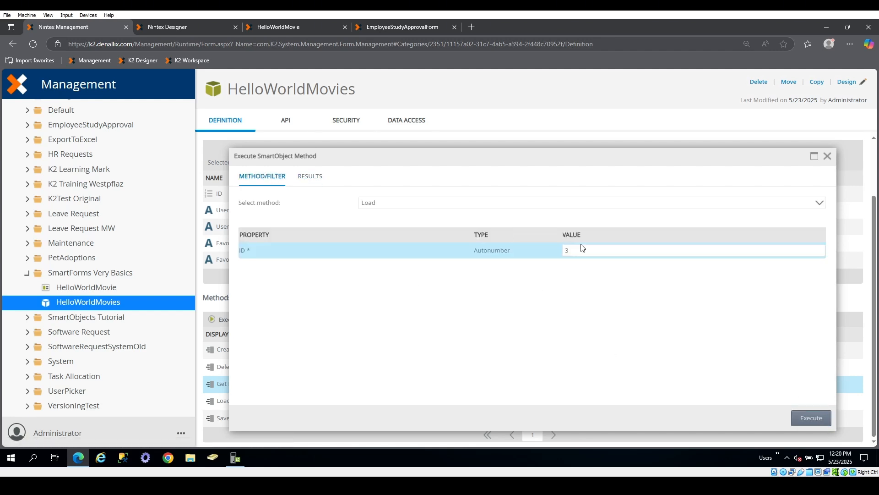
text(2)
click(811, 418)
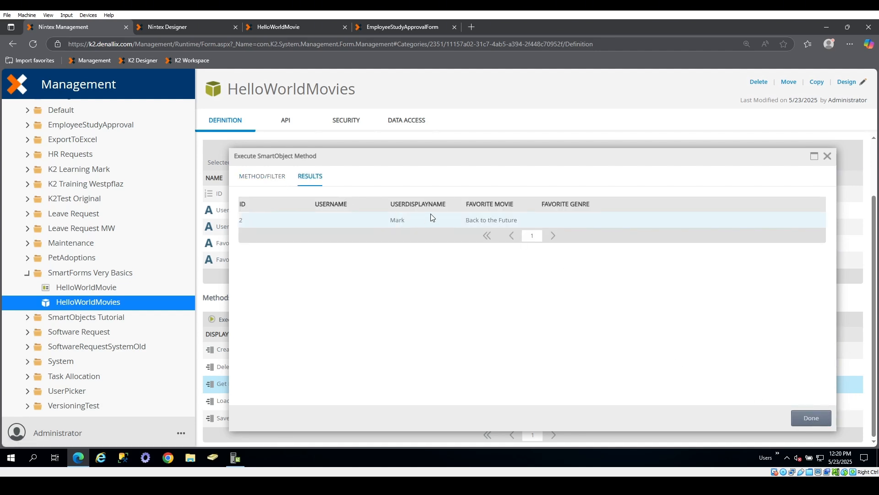
Step: Return to Nintex Designer and map the view parameter ID to the Load method's ID input property
click(403, 26)
click(265, 26)
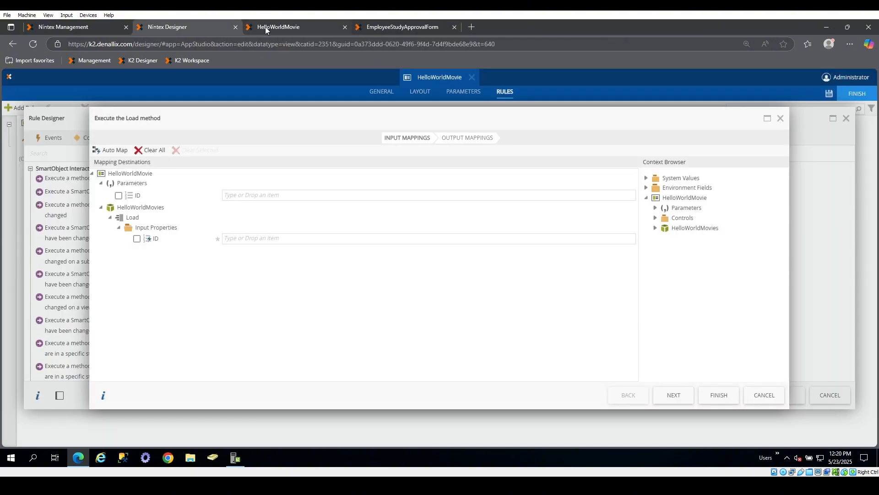
click(655, 208)
drag(682, 218, 567, 240)
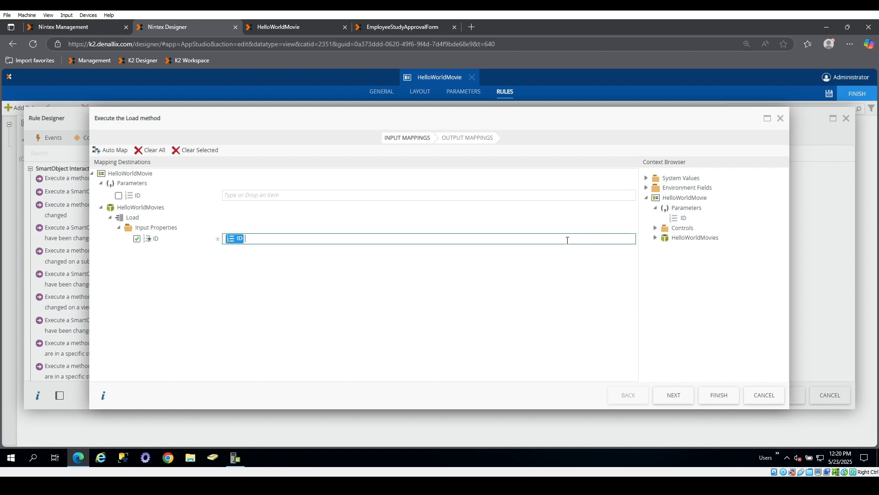
Step: Auto-map the Load method's return properties to the view's controls and HelloWorldMovies fields in the output mappings
click(459, 143)
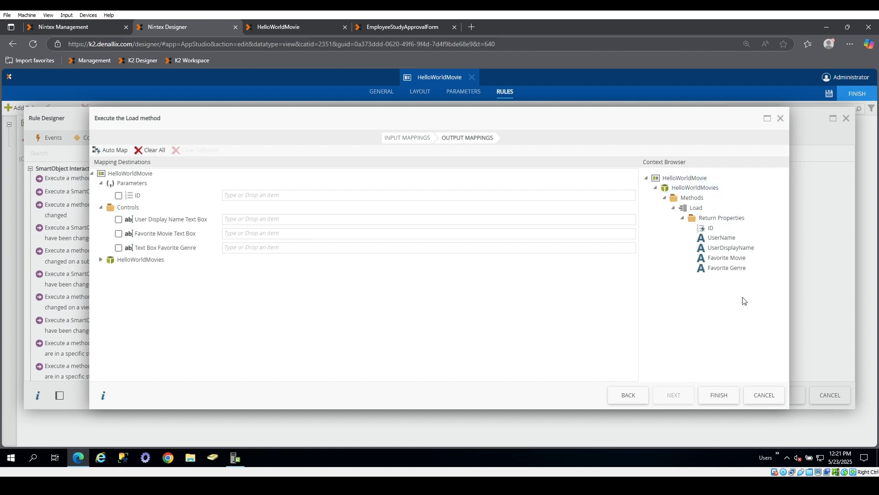
click(101, 260)
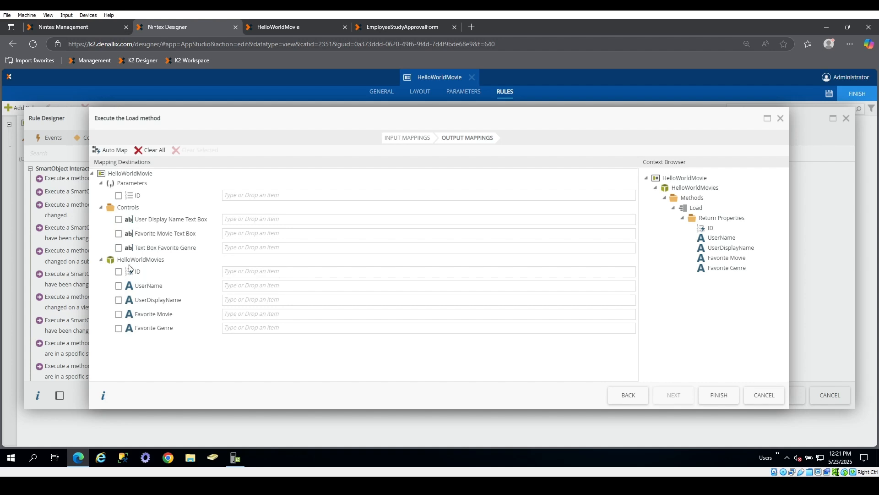
click(115, 151)
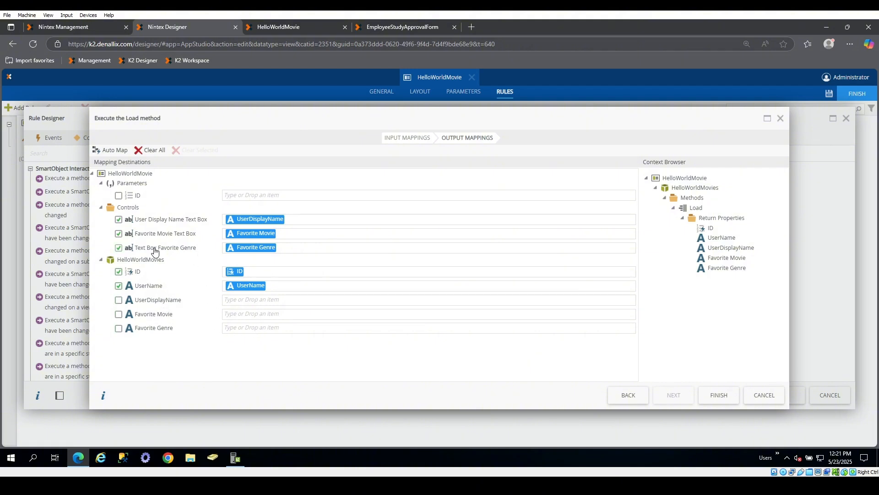
Step: Finish the Load action and Initialize rule configuration, and save the HelloWorldMovie view
click(720, 395)
click(781, 396)
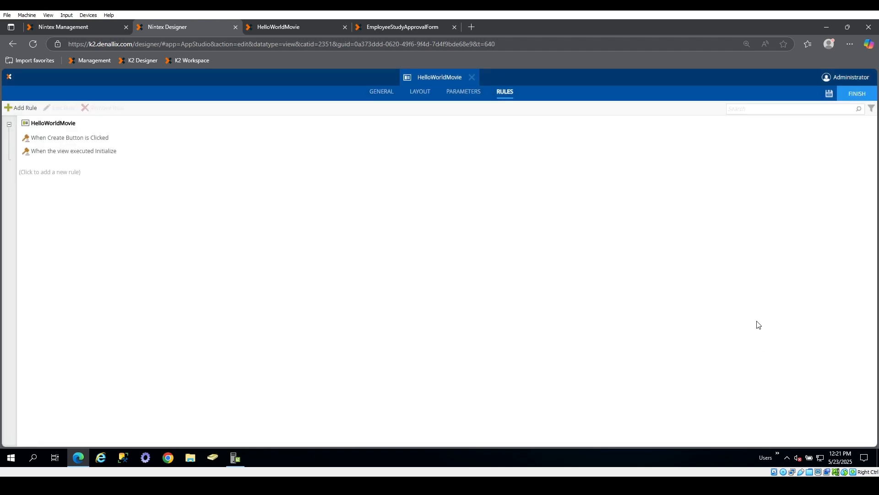
click(829, 94)
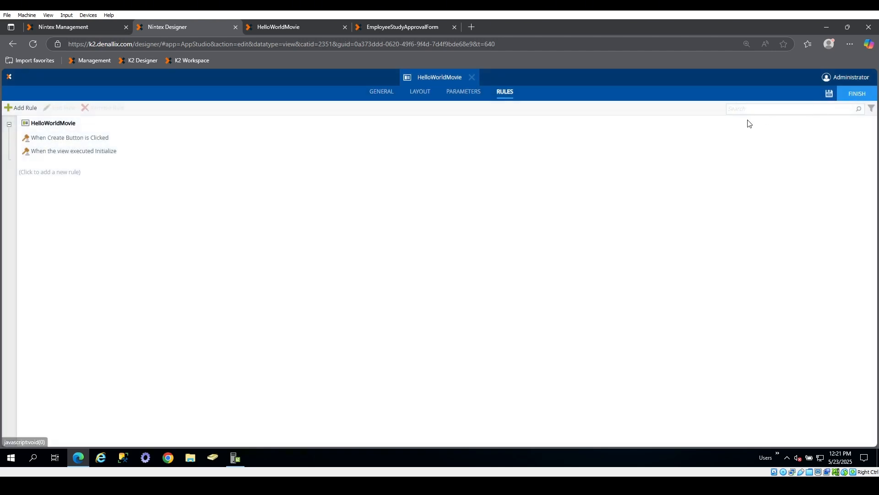
Step: Clear the console on the HelloWorldMovie runtime page, enlarge the page area slightly and reload the view
click(303, 28)
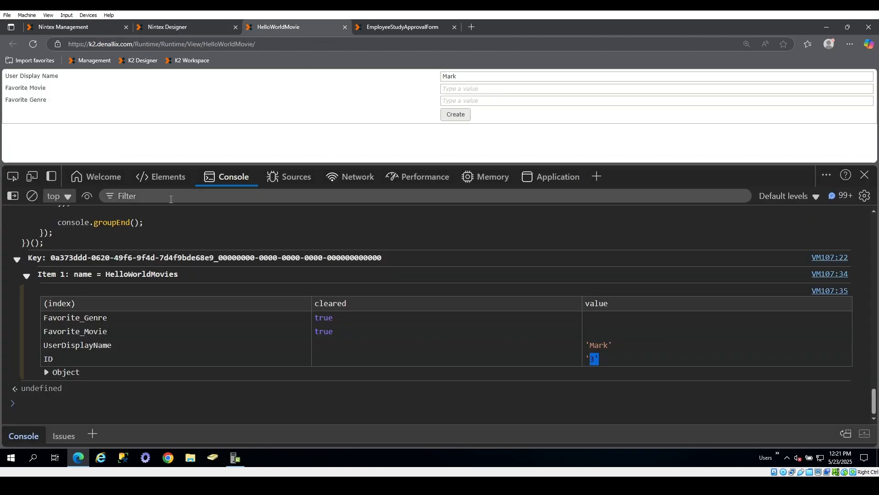
click(32, 196)
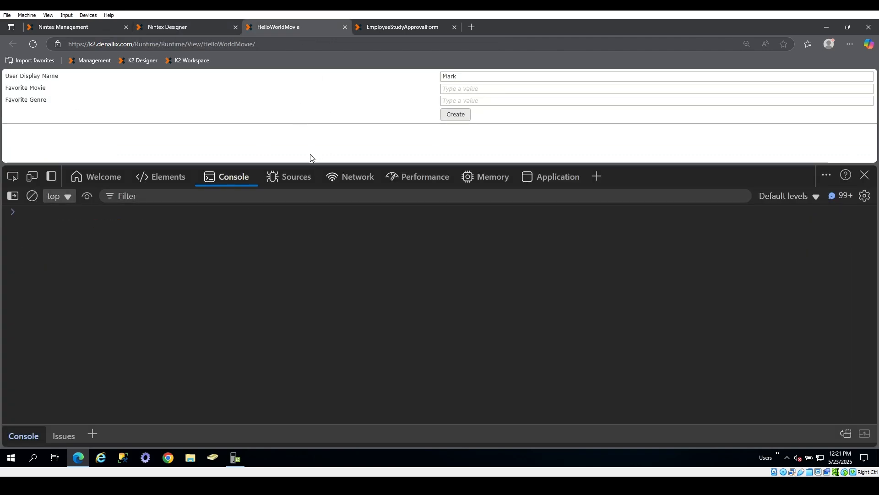
drag(310, 164, 310, 190)
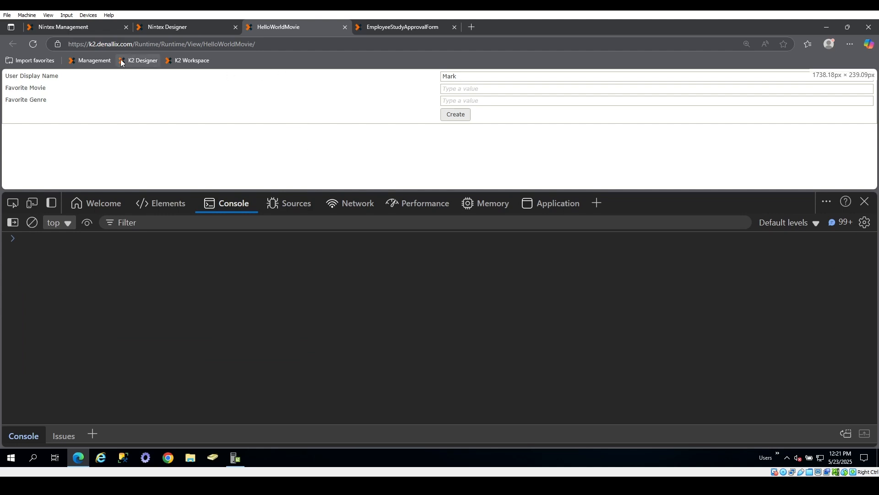
click(31, 45)
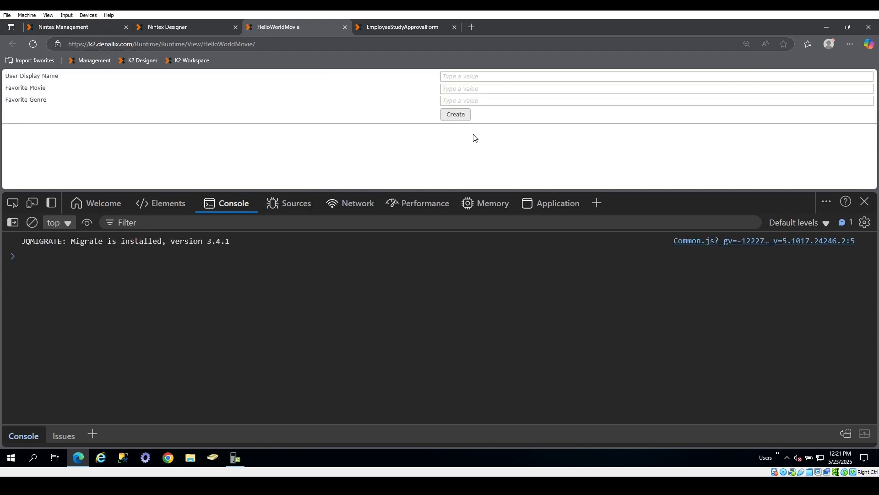
Step: Load the HelloWorldMovie runtime view with ?ID=3 appended to its address
click(259, 44)
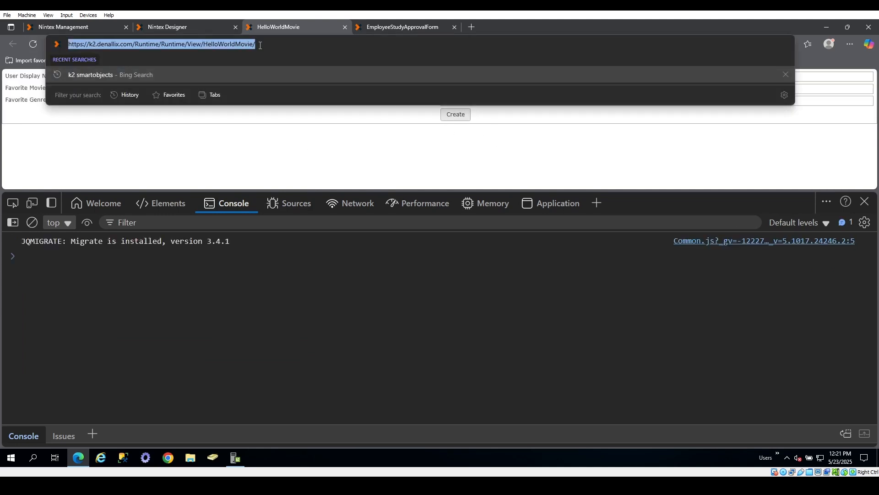
click(268, 44)
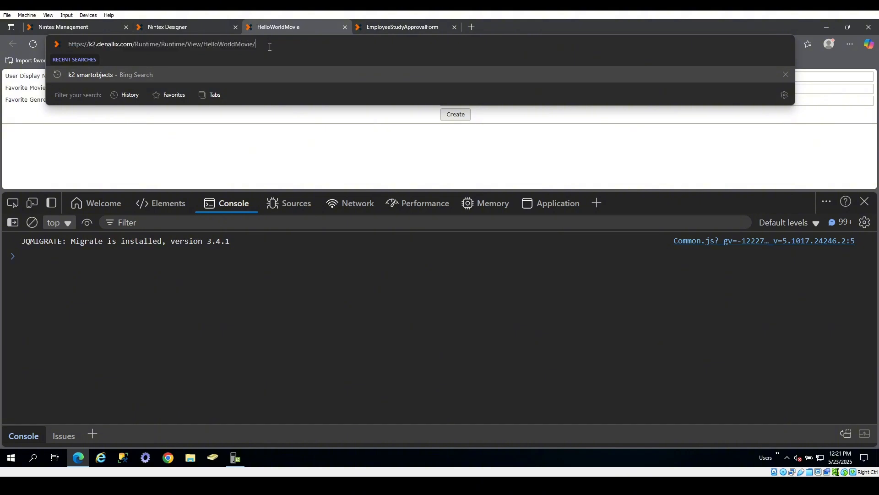
text(?ID)
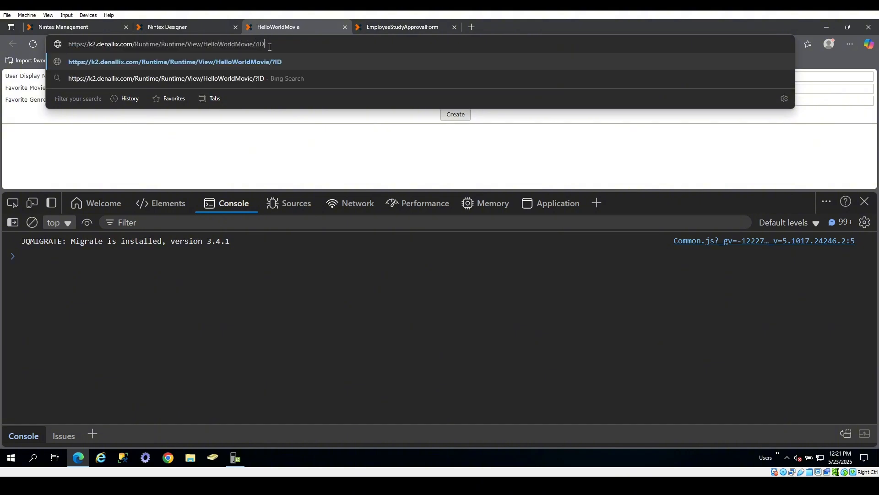
text(=3)
key(Return)
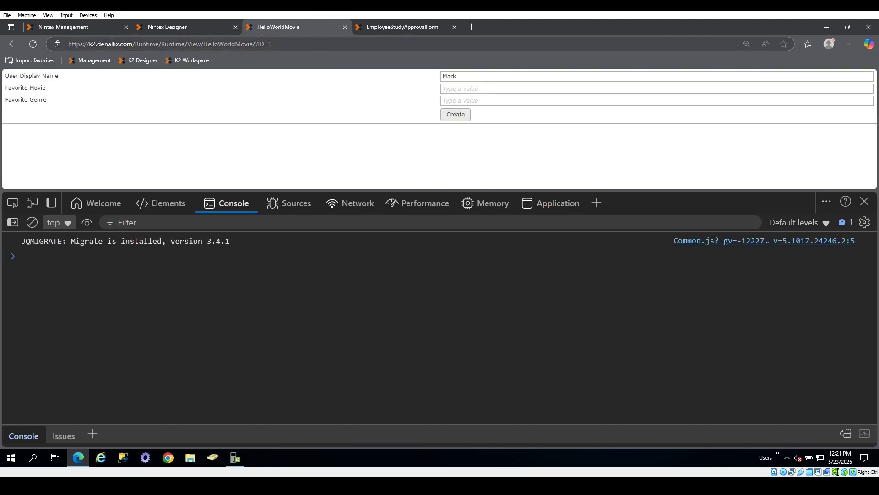
drag(269, 44, 291, 49)
click(380, 144)
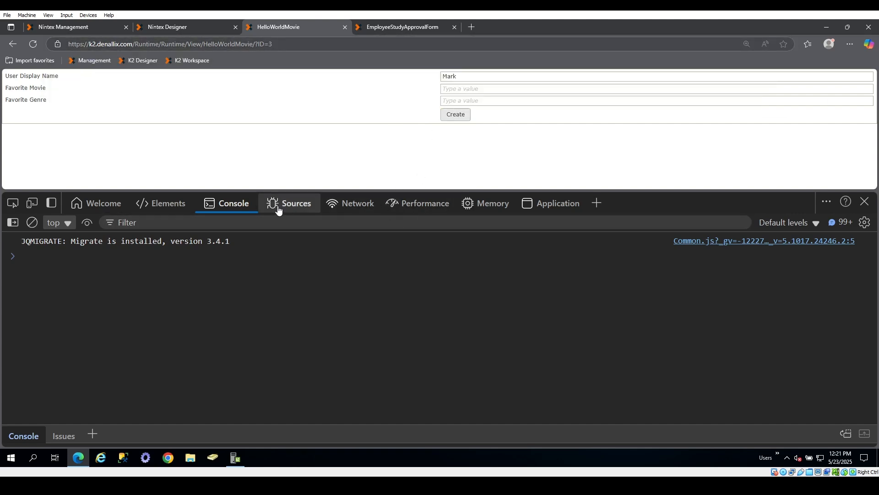
Step: Examine the AjaxCall.ashx request payload in the network log, expanding the smartobject's method and properties
click(346, 204)
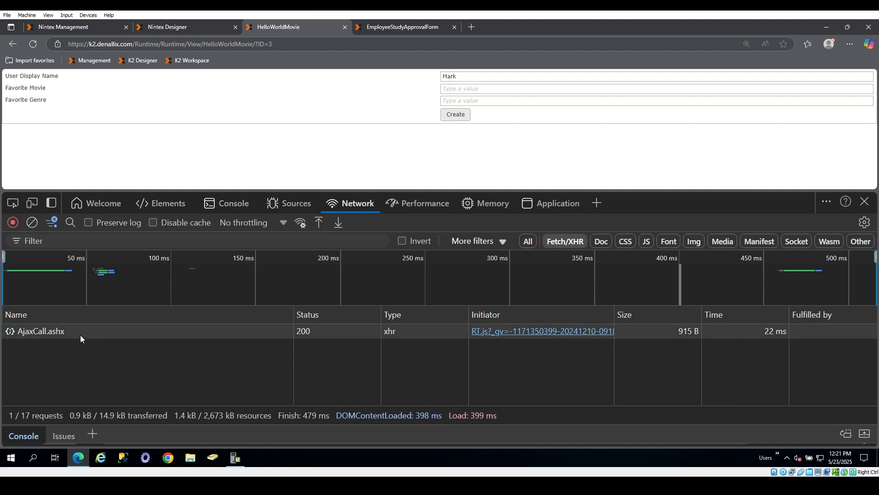
click(81, 334)
click(348, 367)
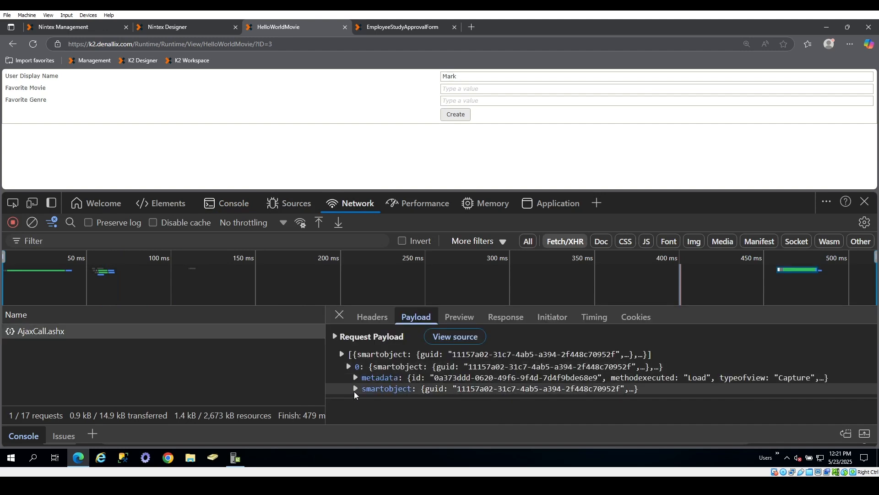
click(355, 389)
scroll(392, 396, down, 1)
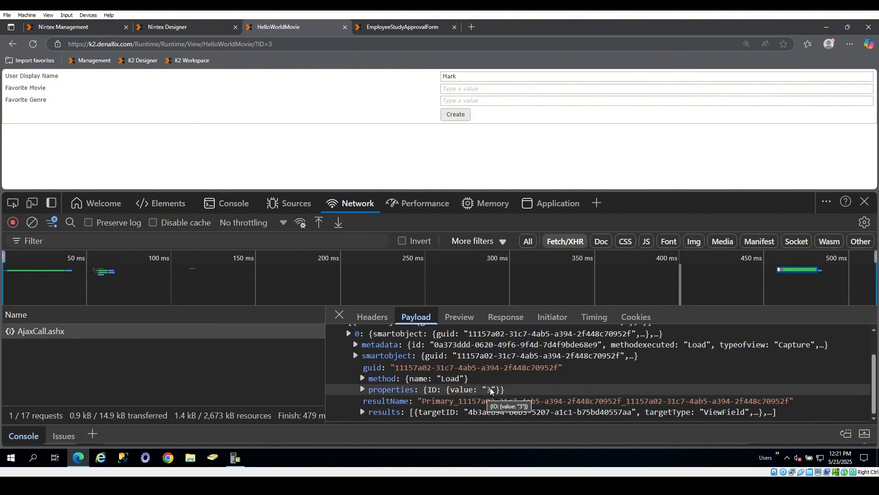
click(339, 314)
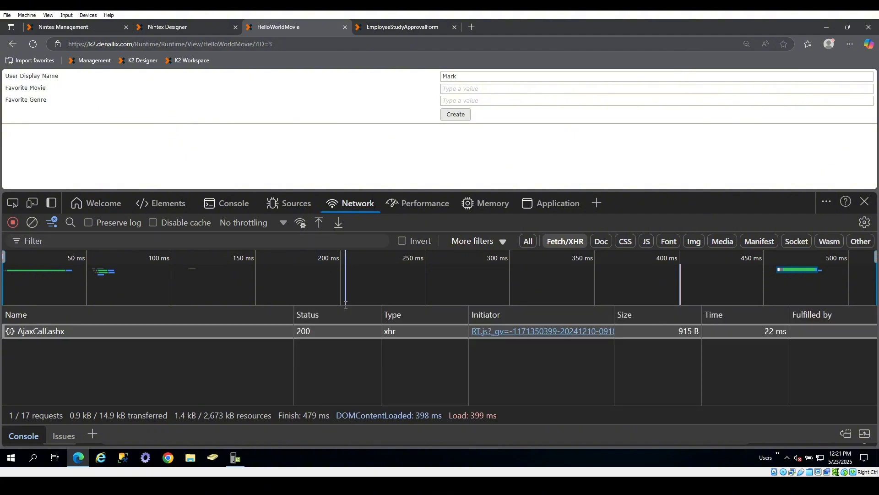
click(260, 135)
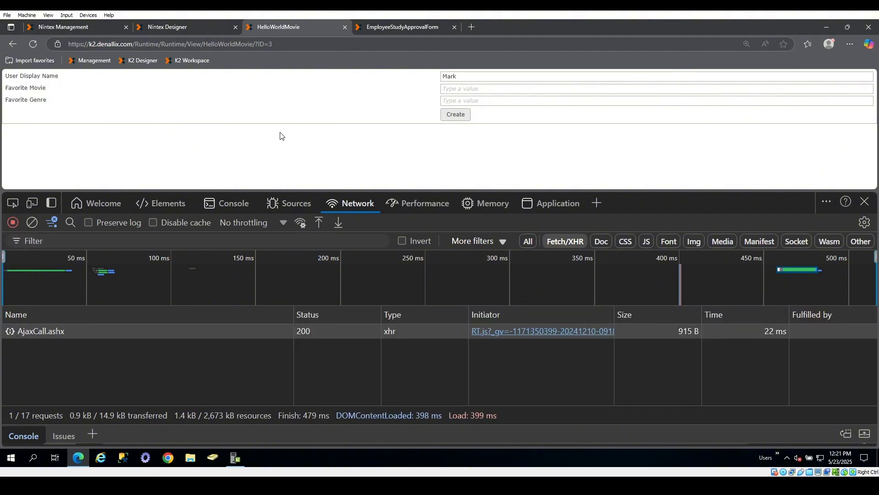
Step: Run the copied script in the console to list the view's HelloWorldMovies field values
click(232, 204)
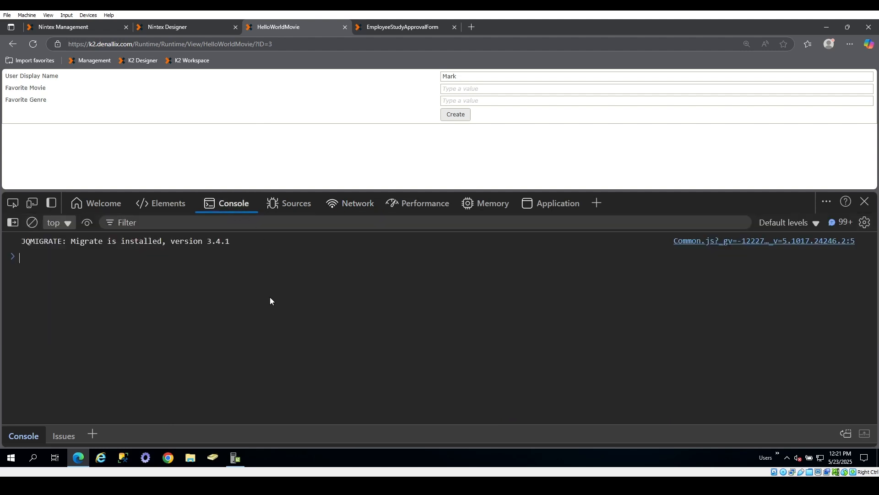
key(ctrl+v)
key(Return)
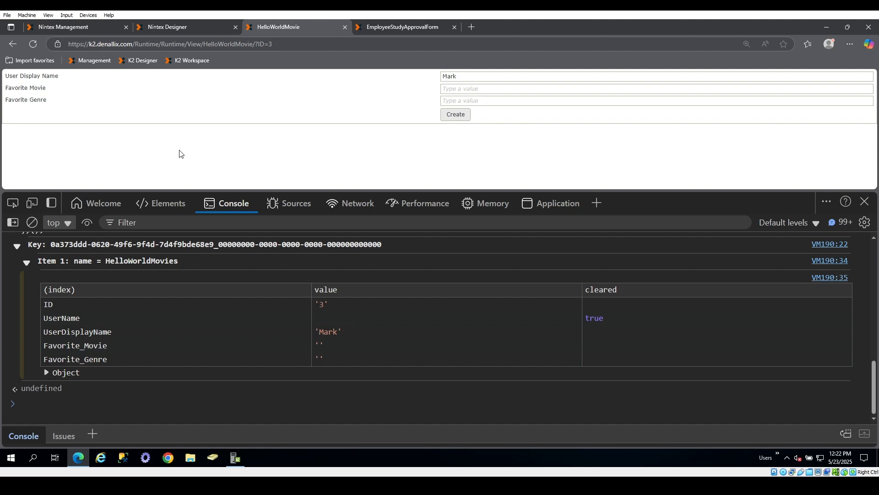
Step: Switch to Nintex Management and execute the HelloWorldMovies Get List method to review all records
click(78, 28)
click(168, 28)
click(87, 27)
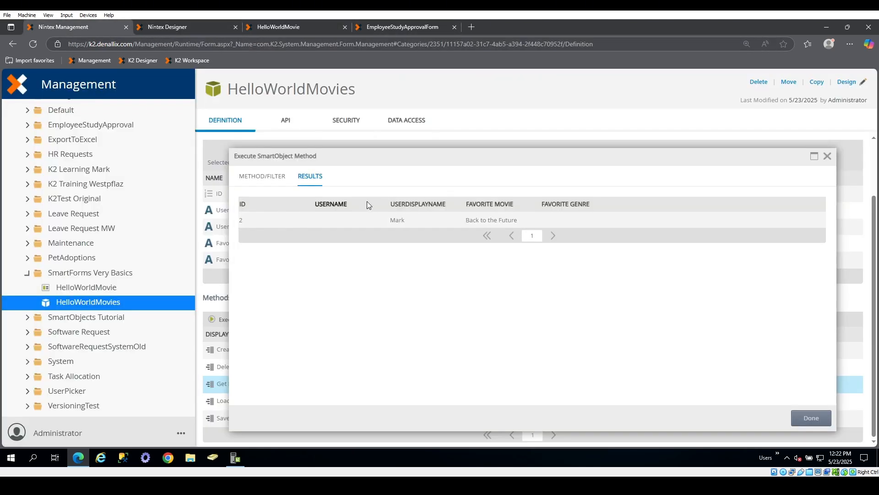
click(262, 176)
click(386, 203)
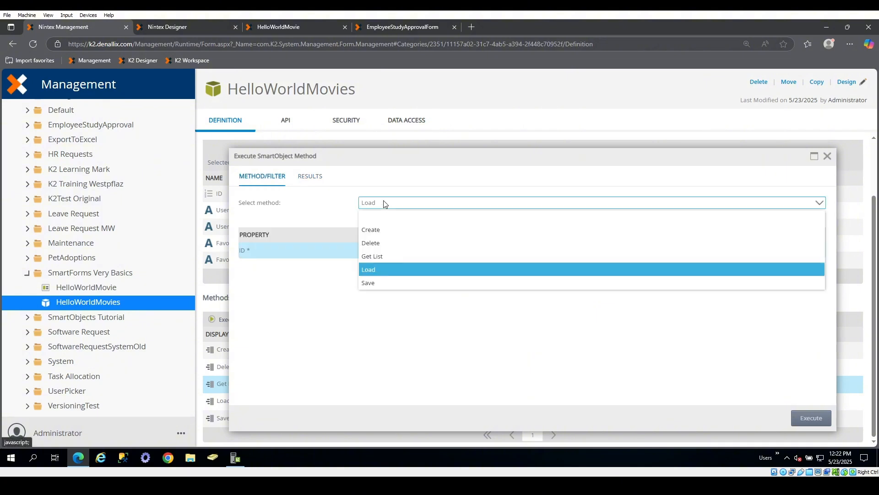
click(384, 255)
click(807, 417)
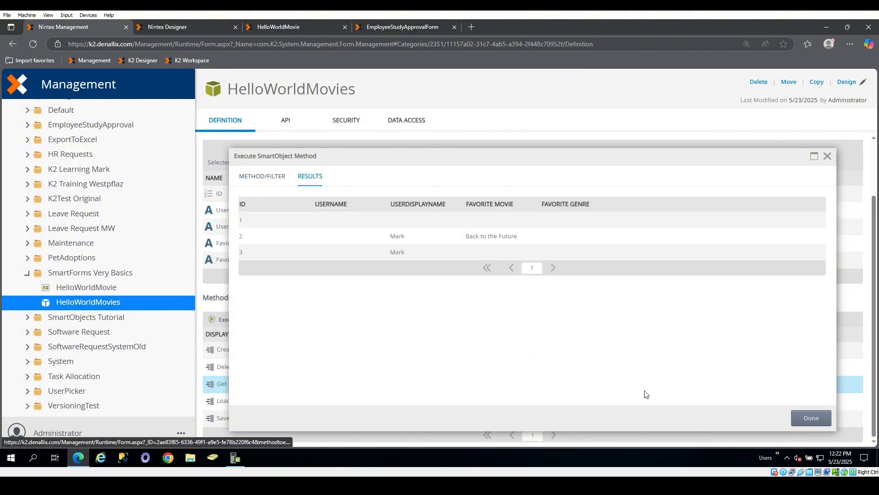
Step: Switch to the HelloWorldMovie runtime view and reload it with the ID in its address set to 2
click(277, 28)
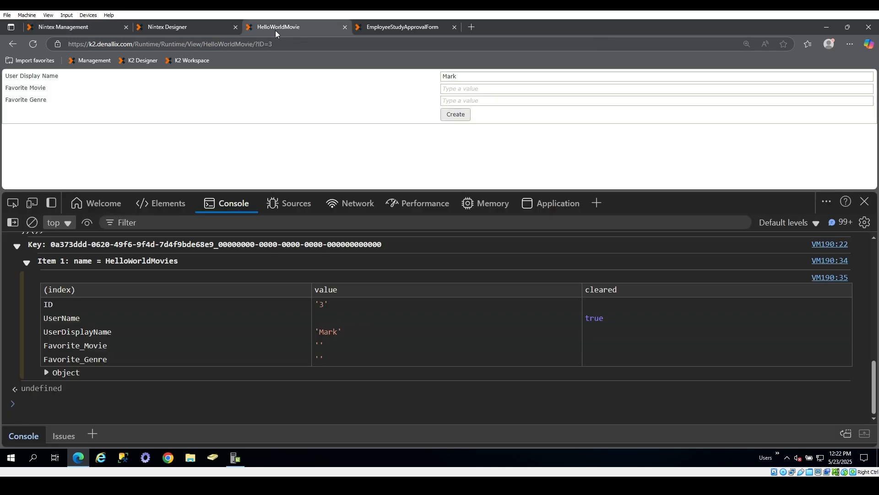
drag(269, 47, 289, 49)
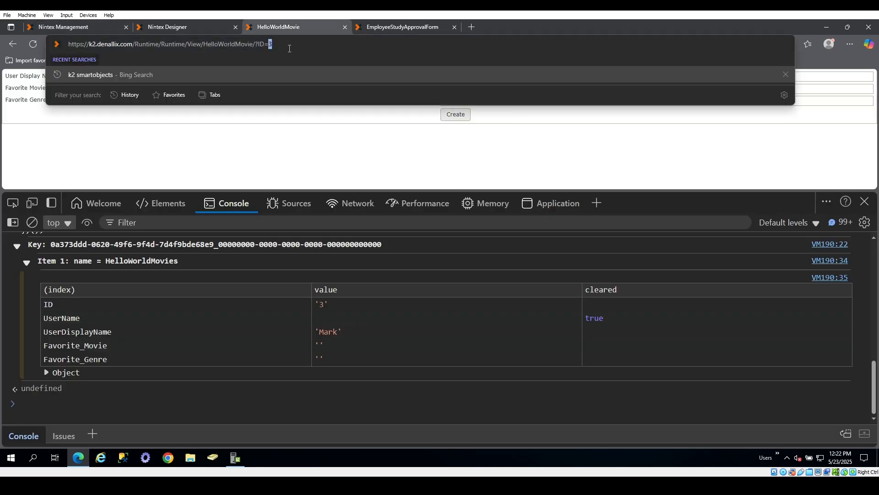
text(2)
key(Return)
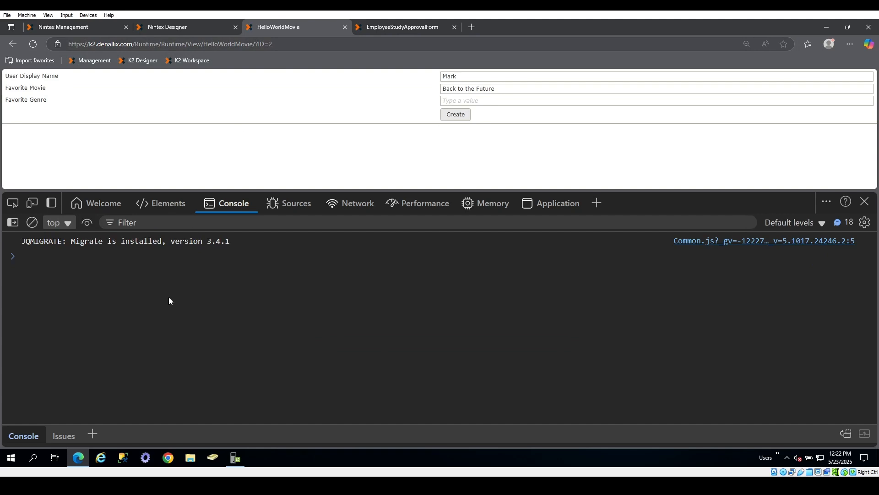
Step: Run the copied script in the console to list the view's HelloWorldMovies field values, and close the developer tools
key(ctrl+v)
key(Return)
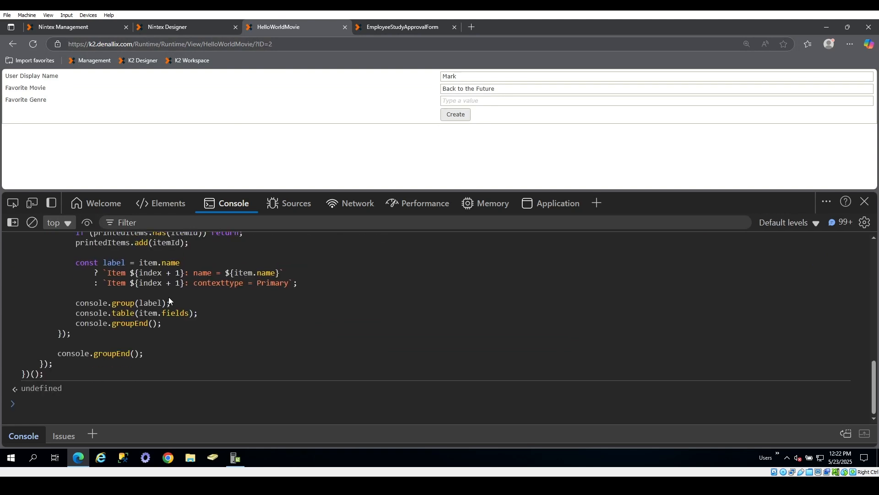
scroll(164, 341, up, 3)
scroll(170, 342, down, 3)
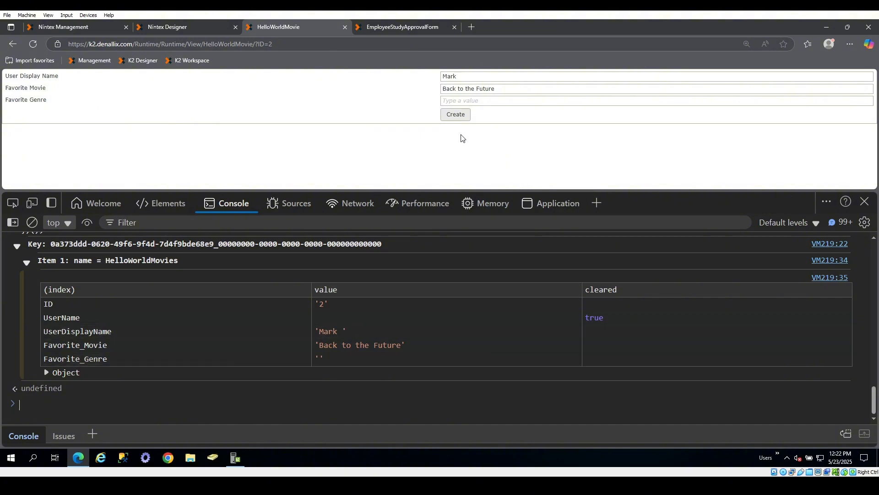
click(864, 202)
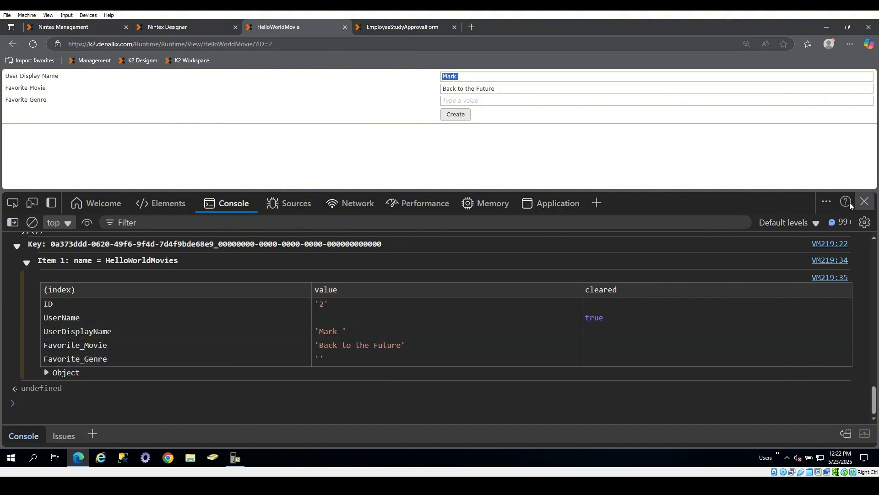
Step: Return to Nintex Designer, finish editing the HelloWorldMovie view and check it in
click(176, 33)
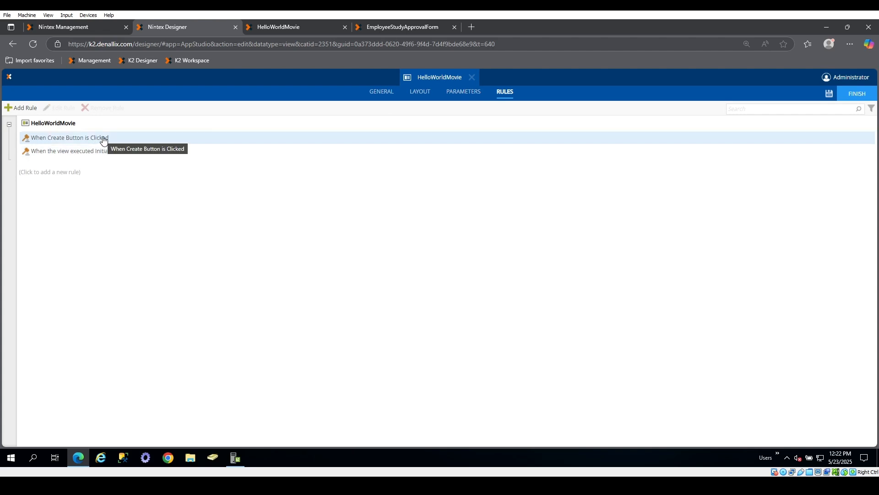
click(857, 94)
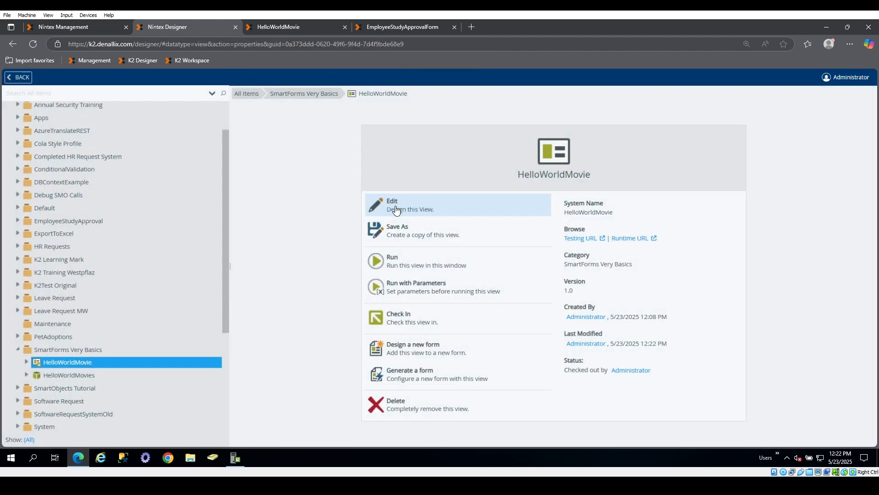
click(281, 27)
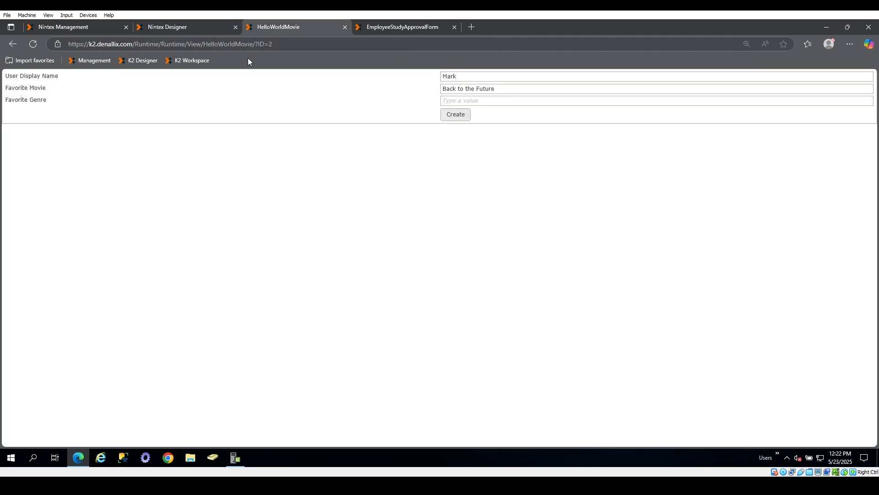
click(186, 29)
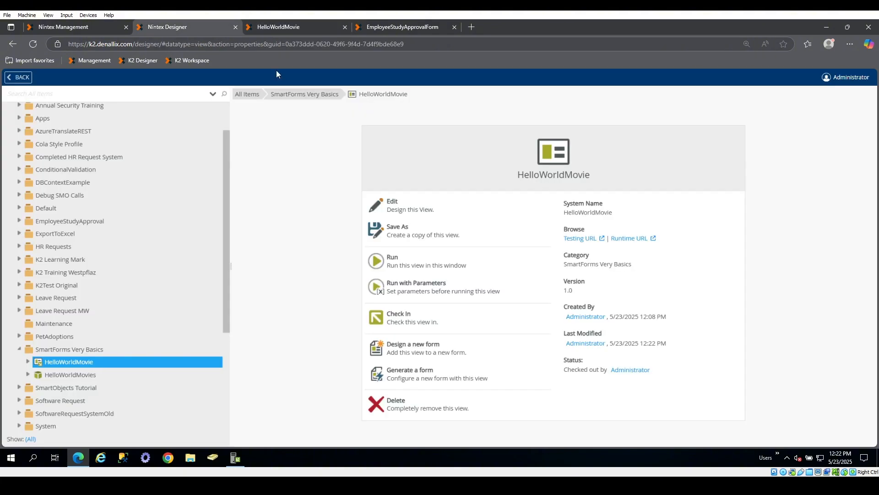
click(456, 326)
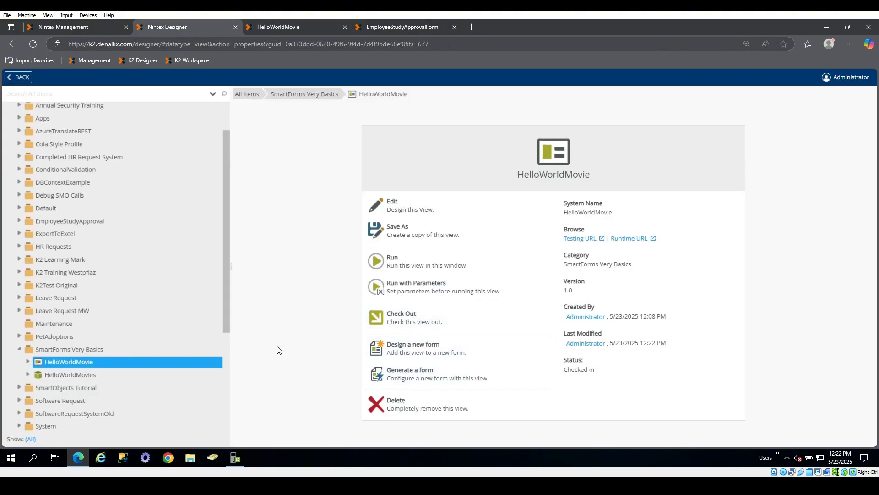
Step: Create a new form named HelloWorldMovie in the SmartForms Very Basics category
scroll(219, 308, down, 3)
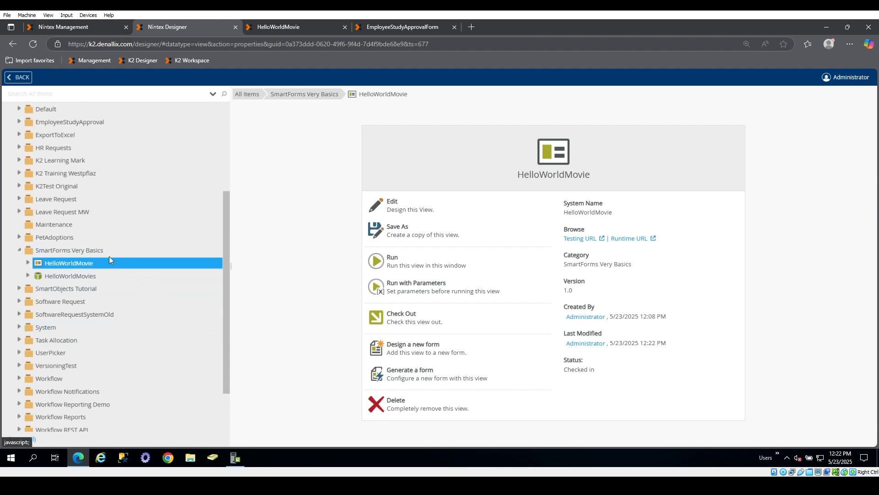
right_click(102, 251)
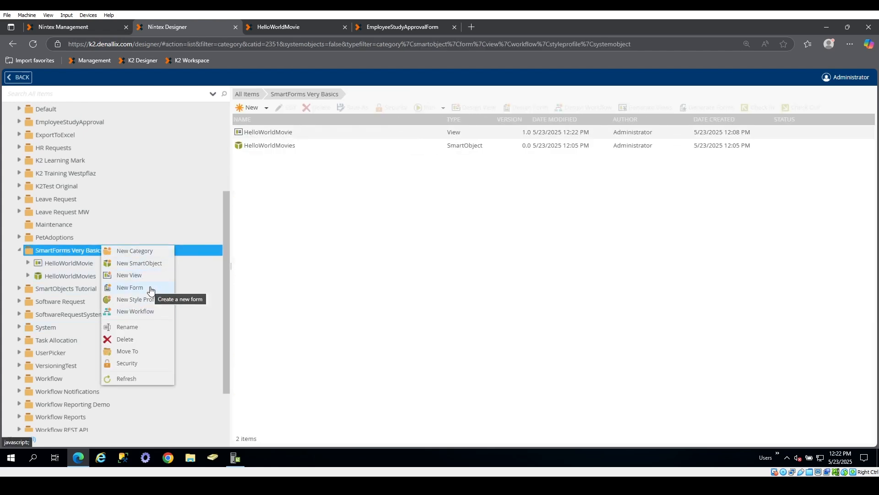
click(149, 287)
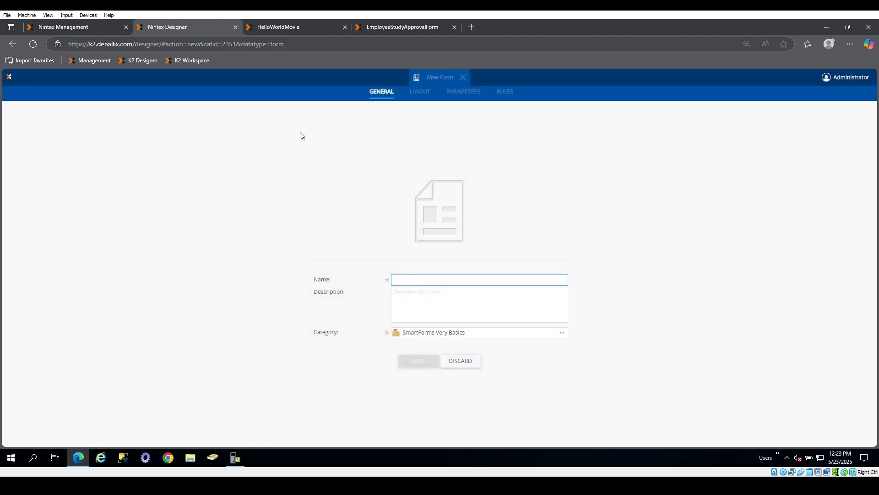
click(451, 280)
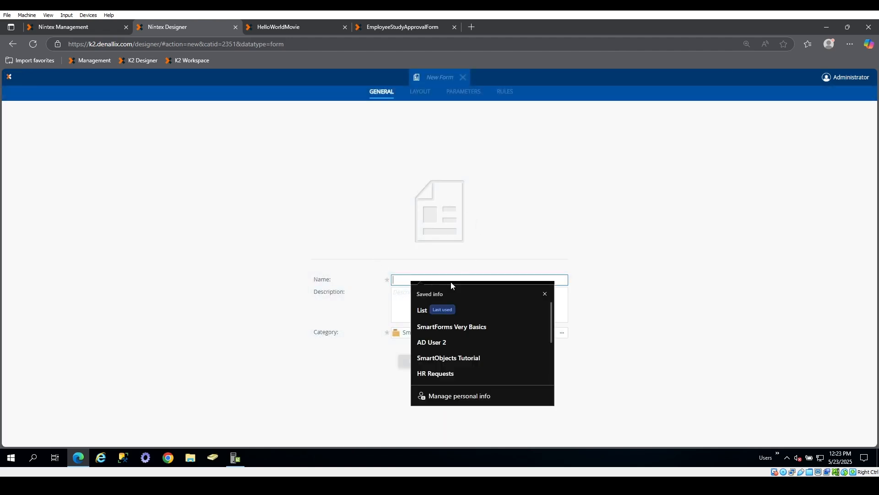
text(Hwl)
key(BackSpace)
key(BackSpace)
text(e)
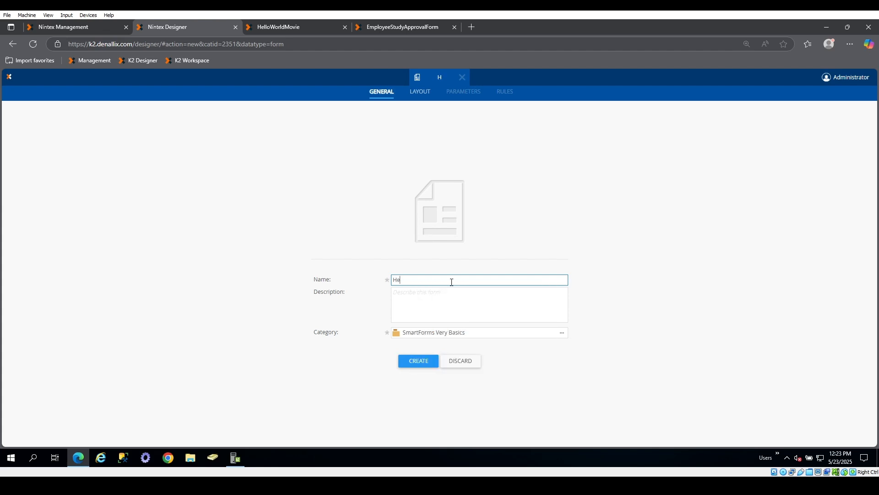
text(lloWorldMovie)
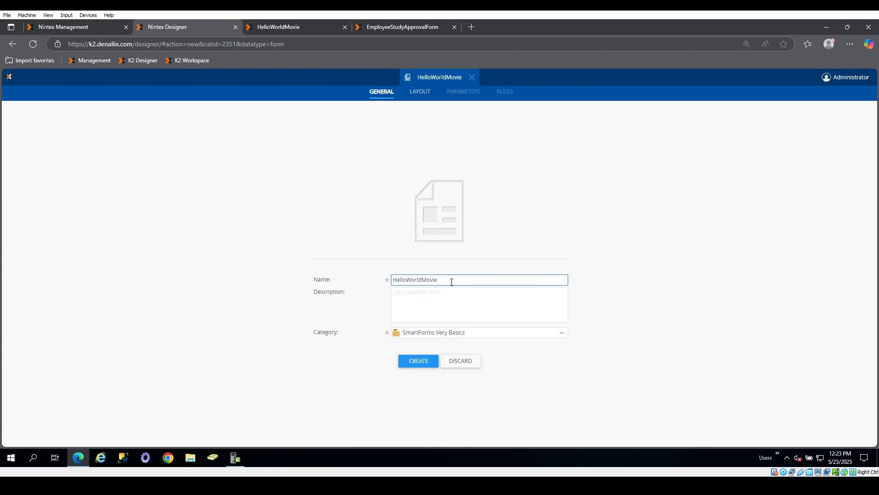
click(402, 362)
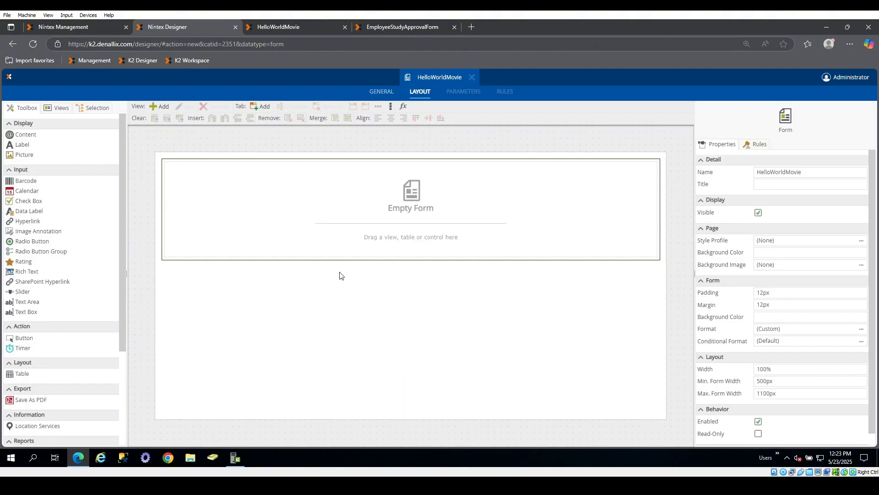
click(51, 108)
click(89, 108)
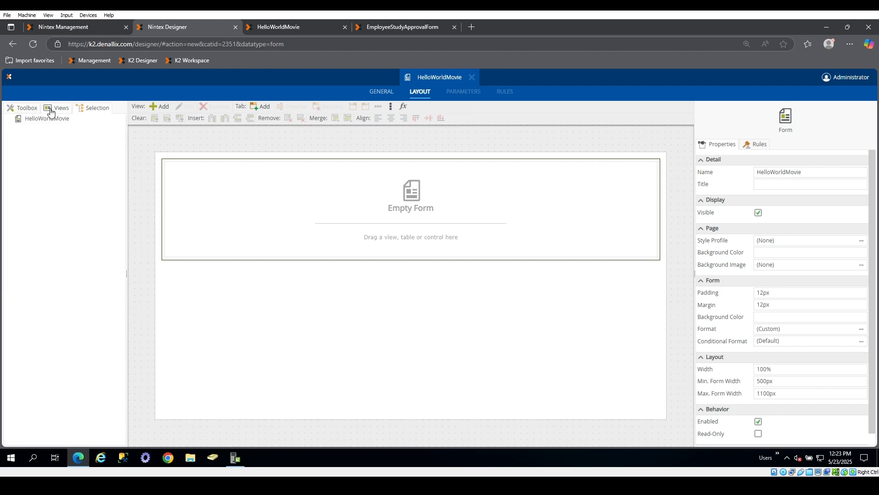
click(52, 108)
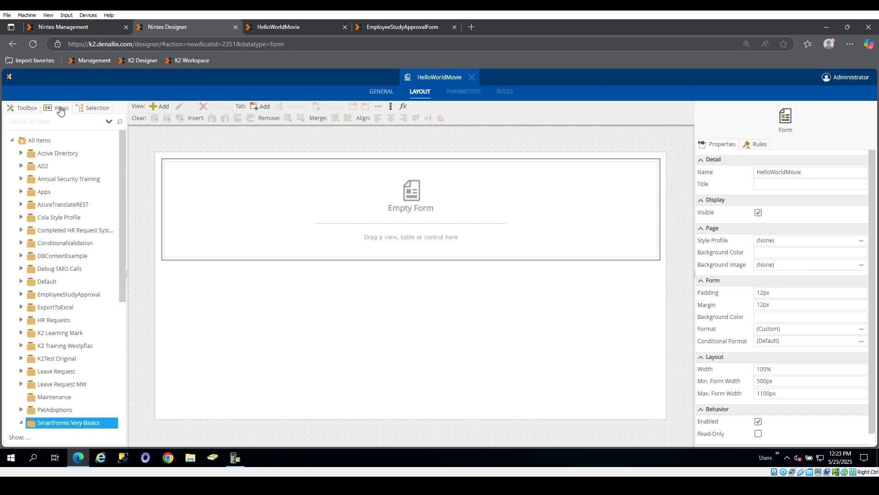
click(90, 108)
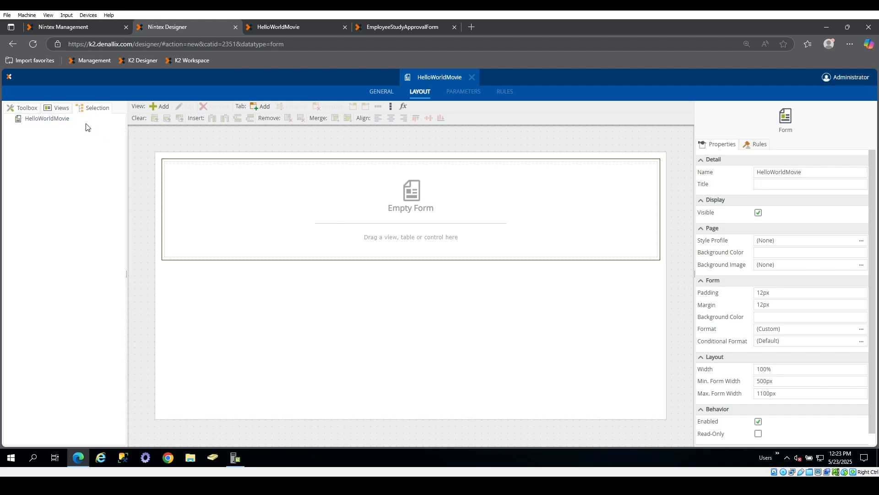
Step: Add a label to the empty form, name it LabelTitle and set its text to Hello World Movie
click(9, 110)
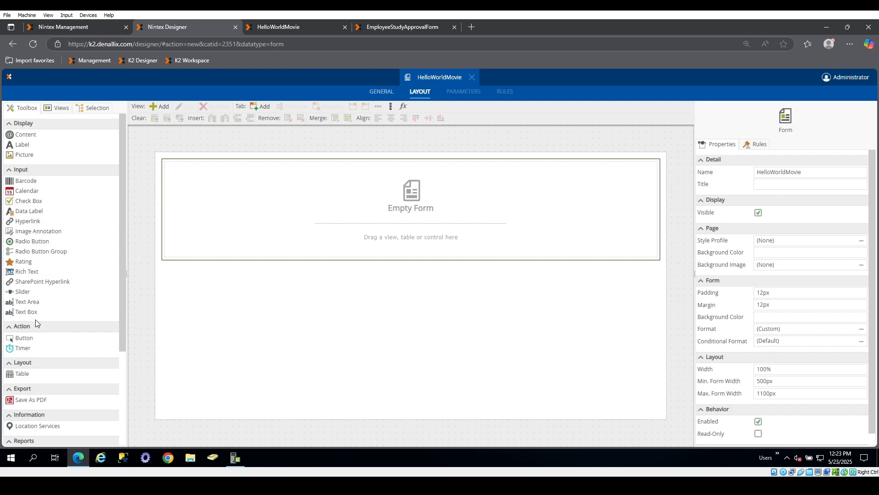
drag(23, 144, 318, 171)
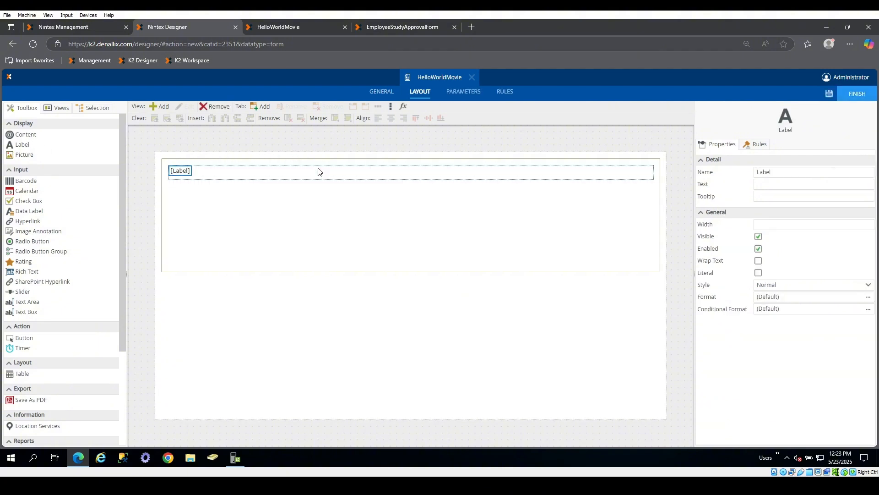
click(786, 183)
click(787, 175)
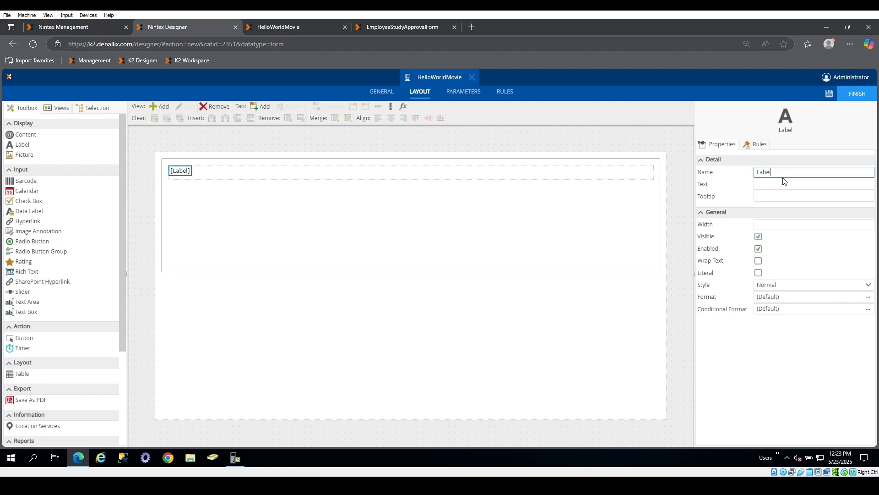
click(783, 180)
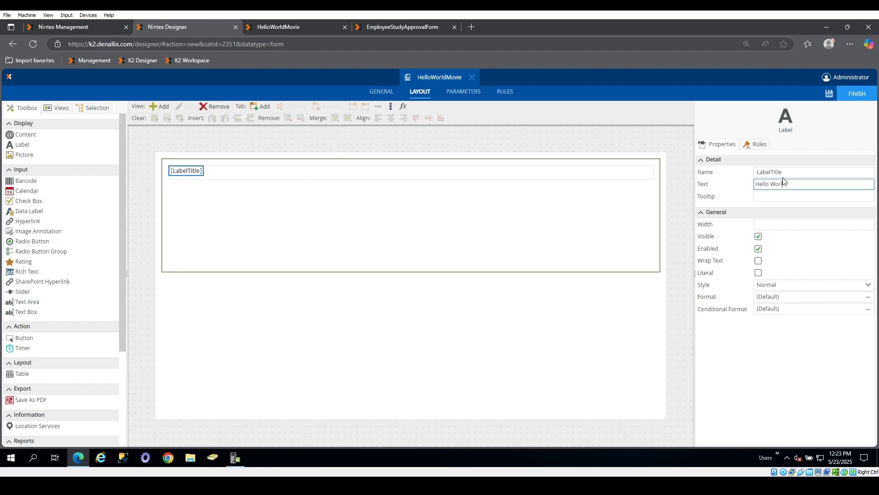
text(Hello World Movie)
Step: Set the title label's style to Page Title and save the form
click(811, 286)
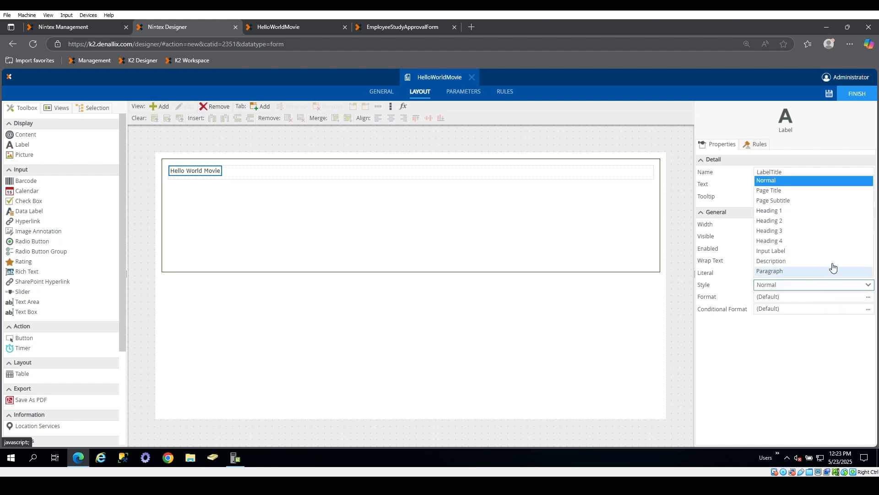
click(788, 191)
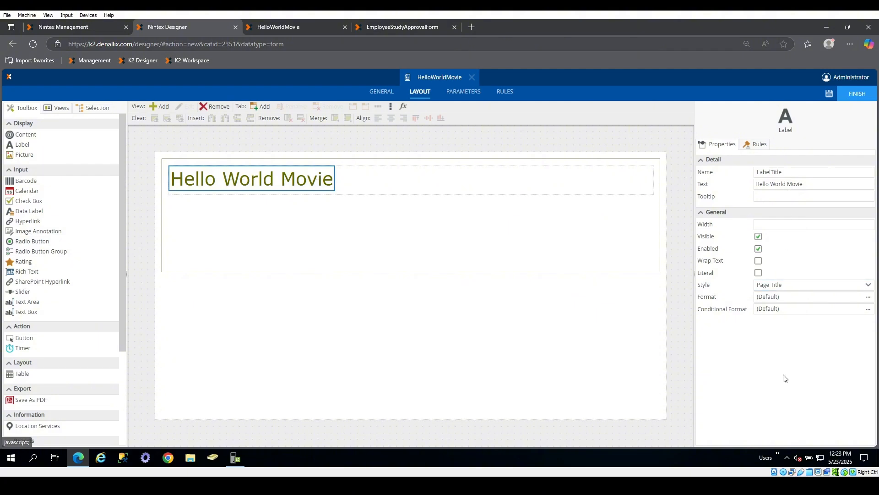
click(829, 93)
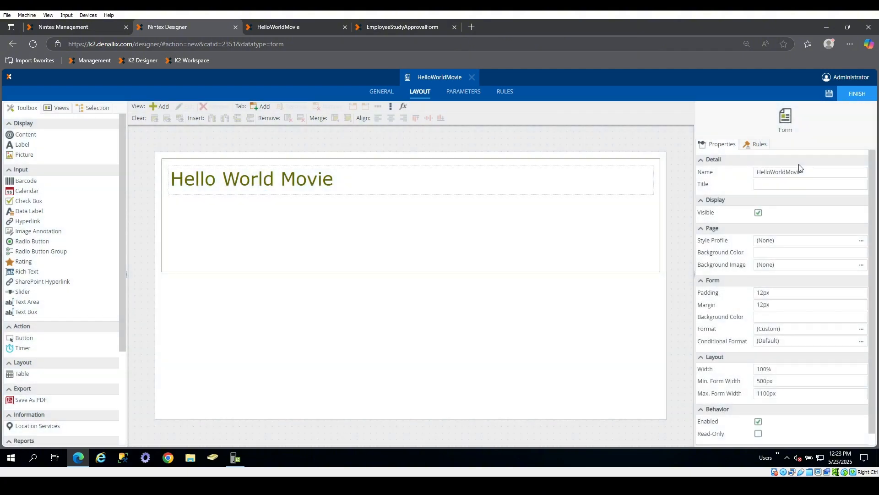
click(271, 180)
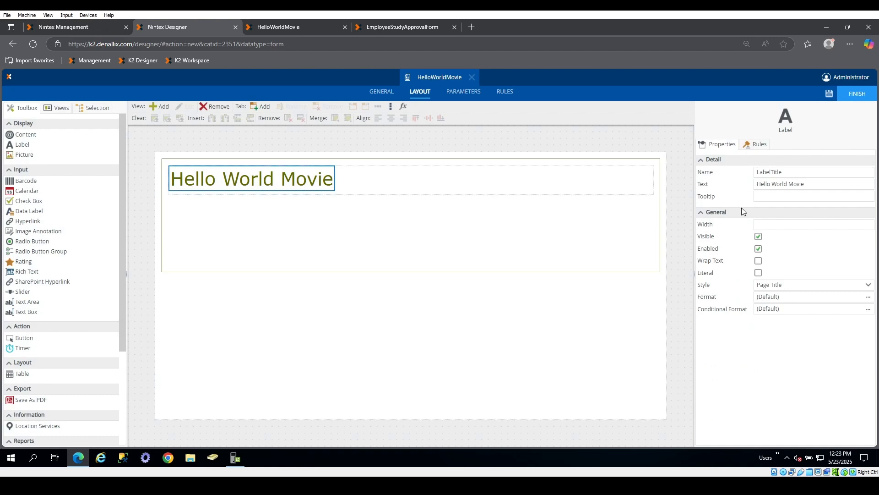
scroll(79, 286, down, 3)
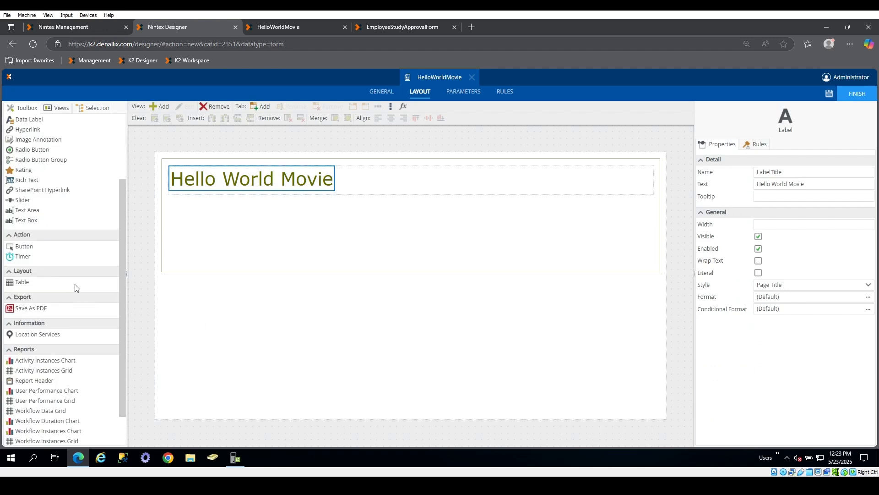
scroll(109, 335, up, 3)
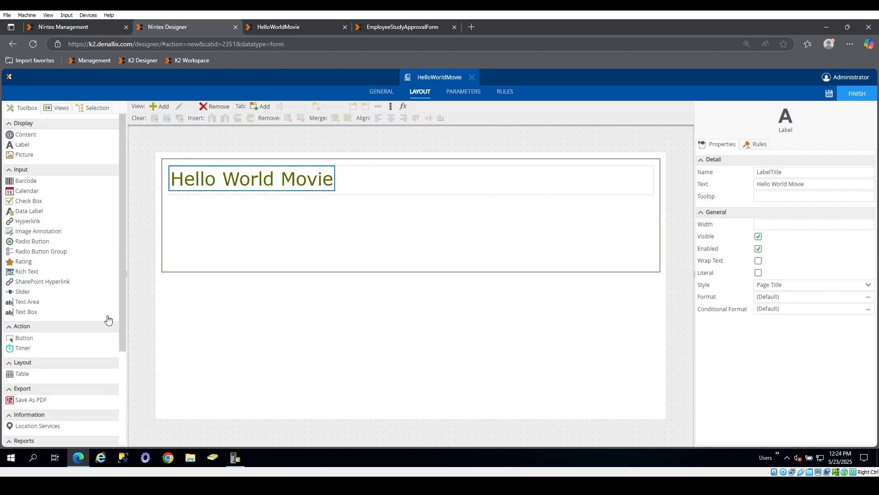
Step: Place the HelloWorldMovie view from SmartForms Very Basics below the title label, save the form and finish editing it
click(56, 110)
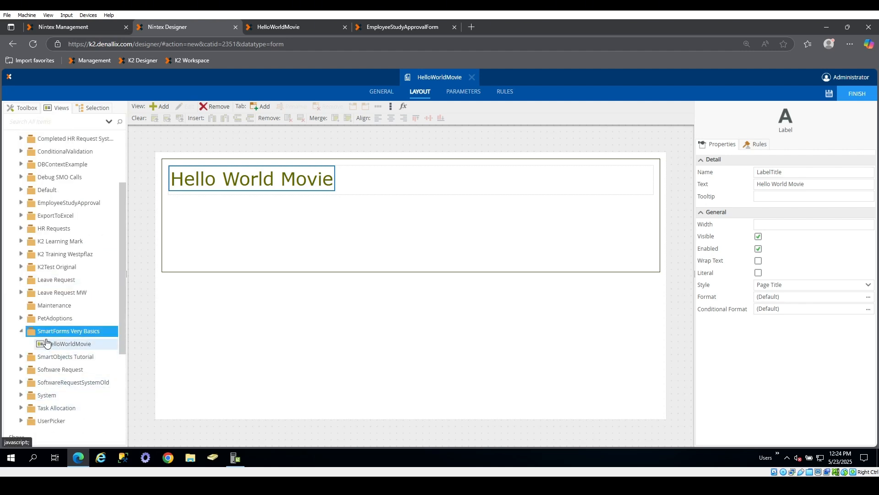
drag(50, 343, 341, 234)
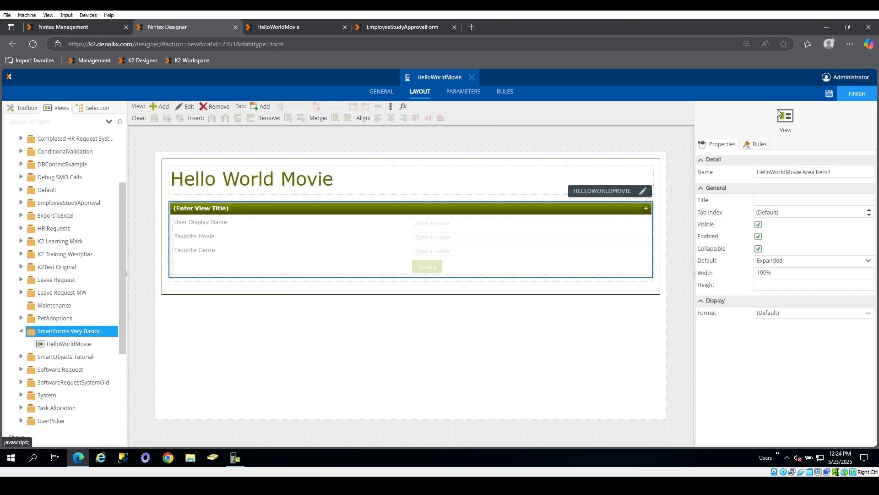
click(827, 98)
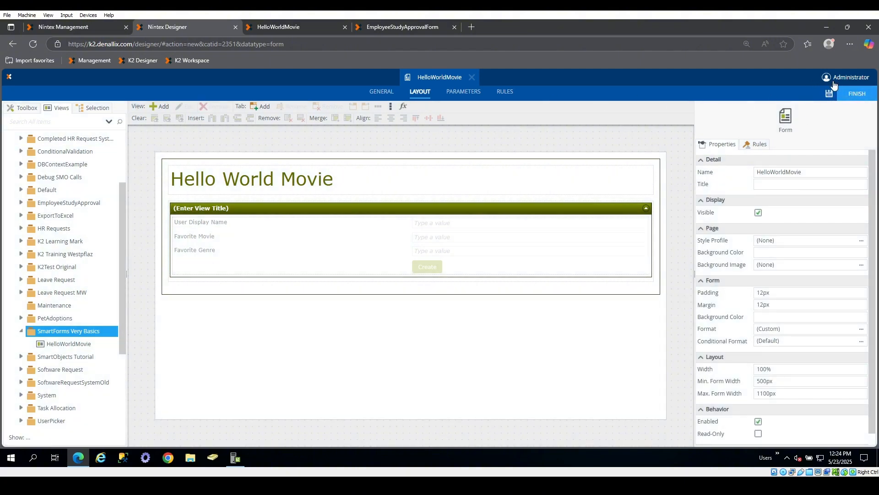
click(847, 94)
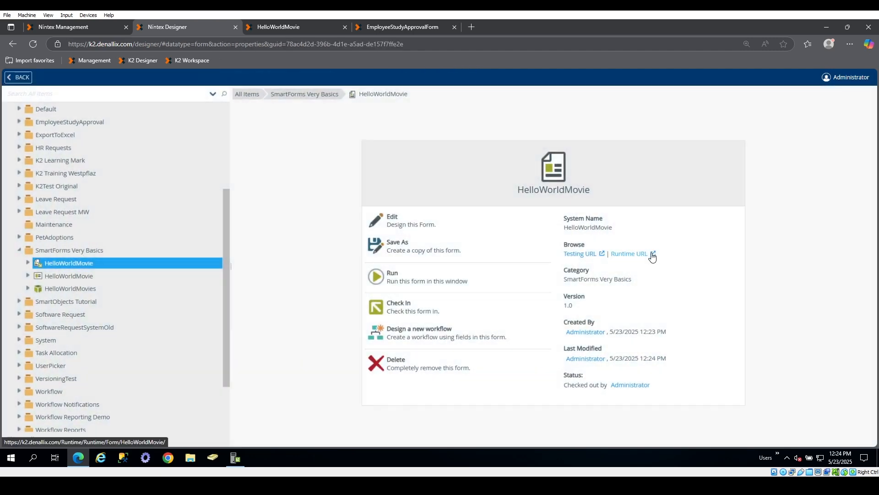
Step: Open the runtime HelloWorldMovie form and create a record with display name asfdsafasdfasdf, favorite movie adsfas and favorite genre asdfadsf
click(652, 254)
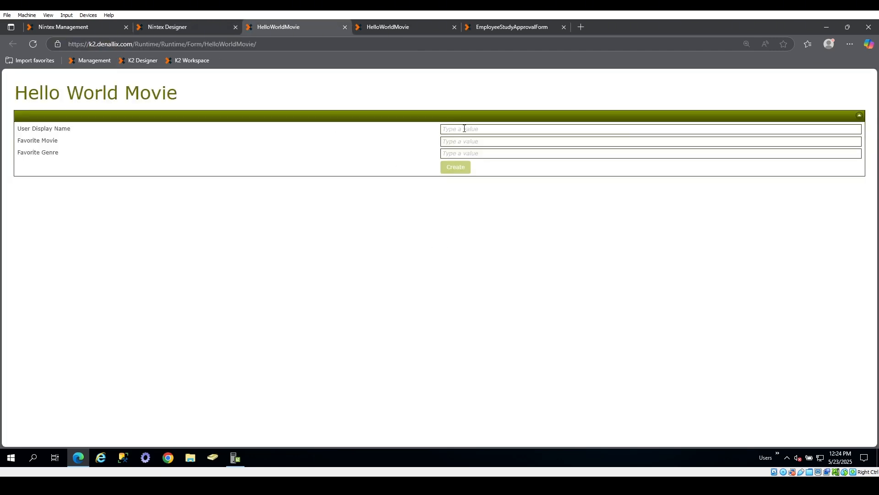
click(464, 129)
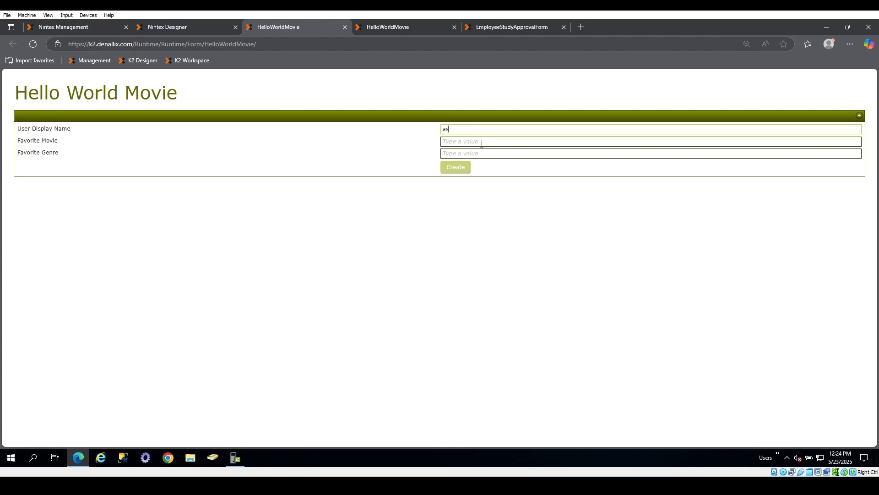
text(asfdsafasdfasdf)
click(451, 143)
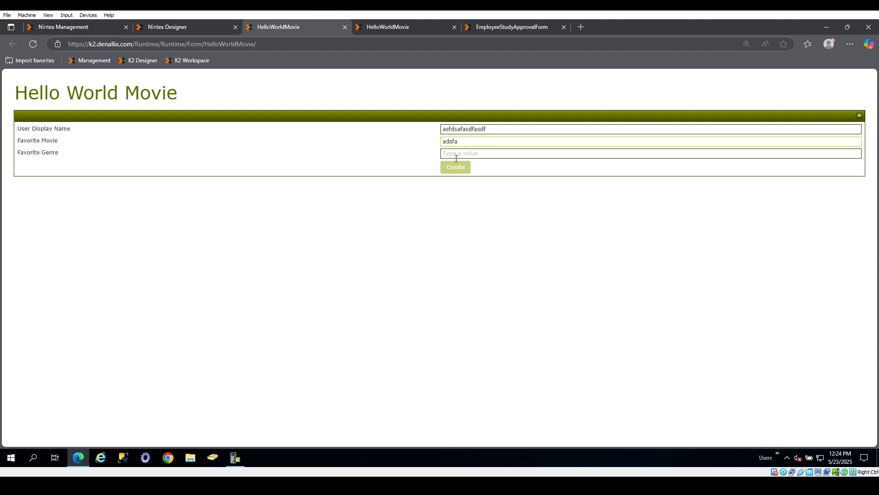
click(461, 155)
text(asdfadsf)
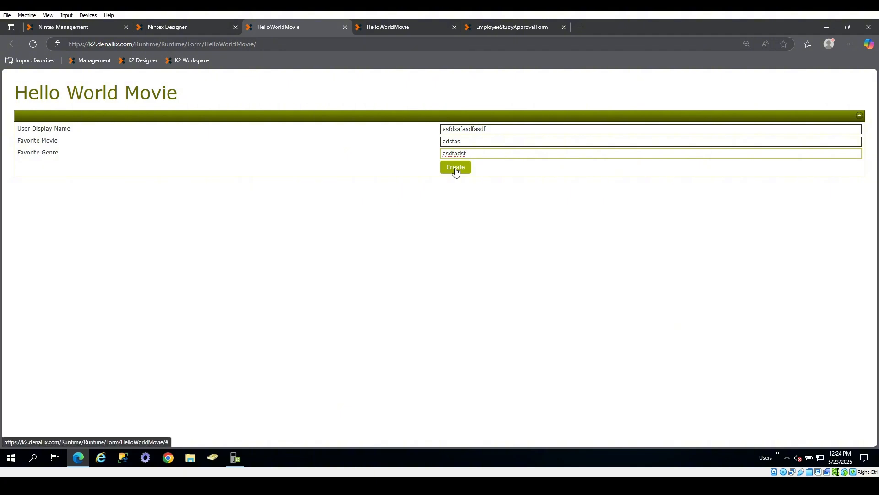
click(456, 170)
Step: Re-run the HelloWorldMovies SmartObject method in Nintex Management, check its records against the runtime form, and return to the Designer
click(75, 26)
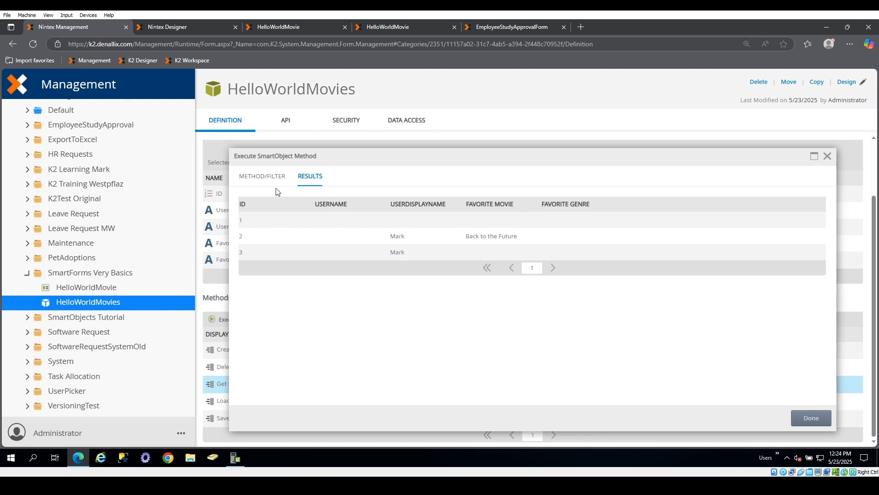
click(263, 176)
click(806, 418)
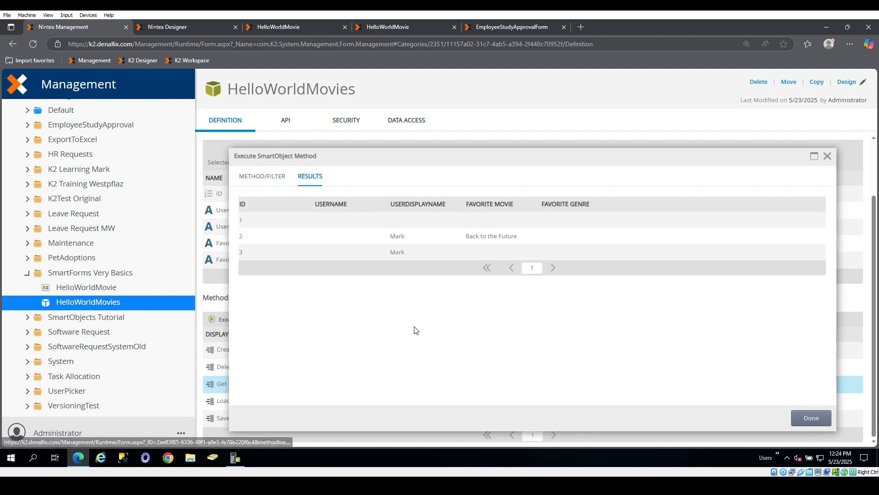
click(202, 22)
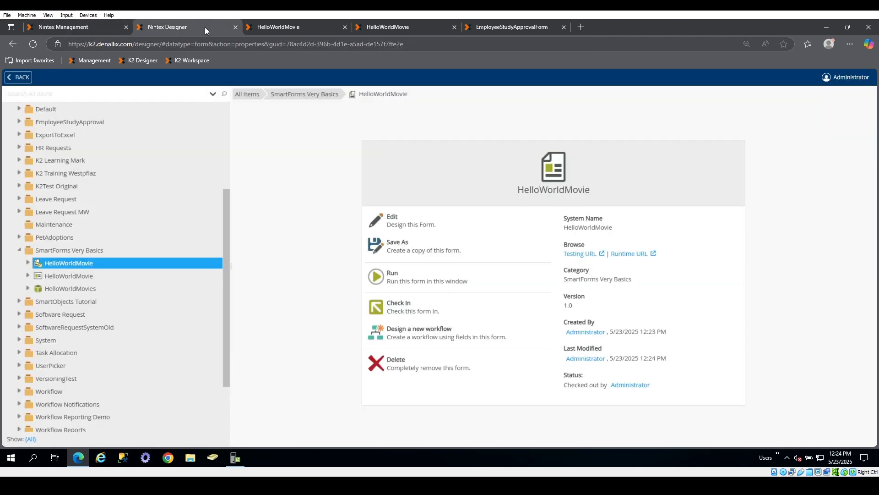
click(275, 28)
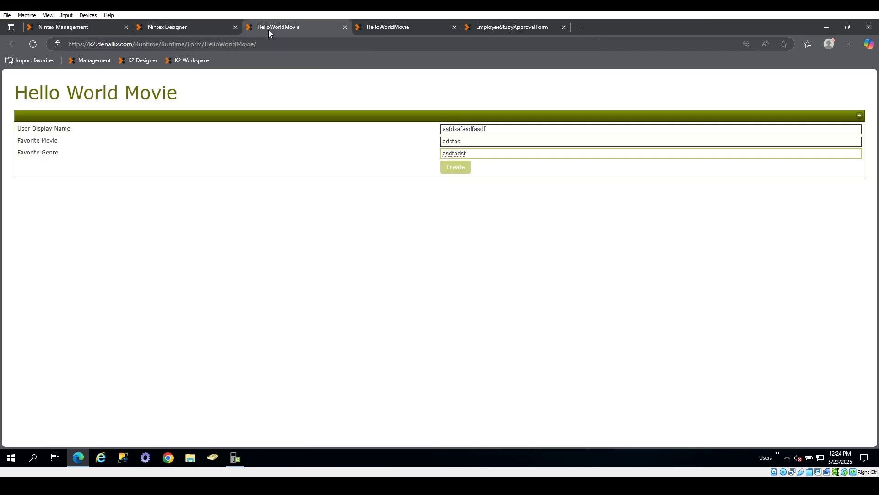
click(199, 25)
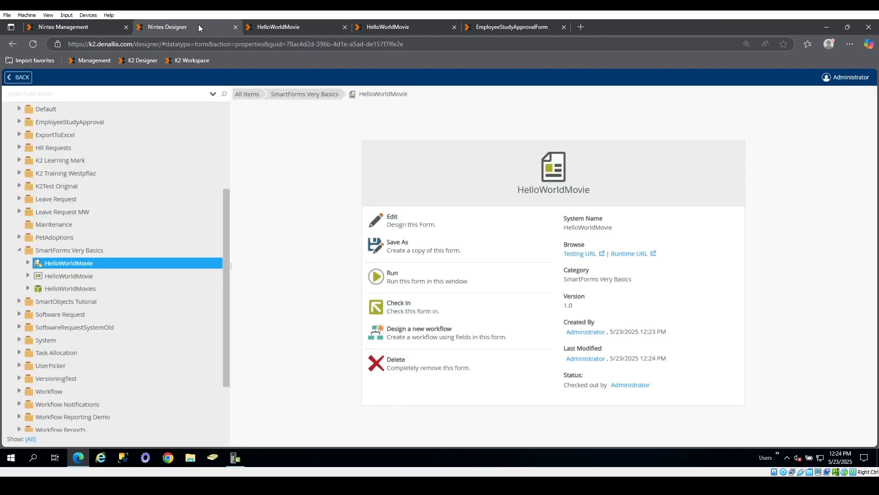
Step: Open the HelloWorldMovie form for editing and set its legacy theme to Sun
click(435, 225)
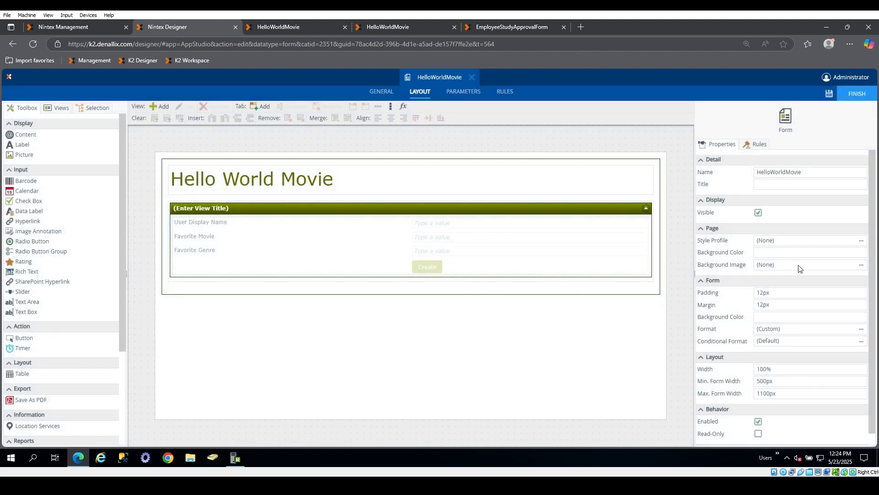
scroll(817, 306, down, 1)
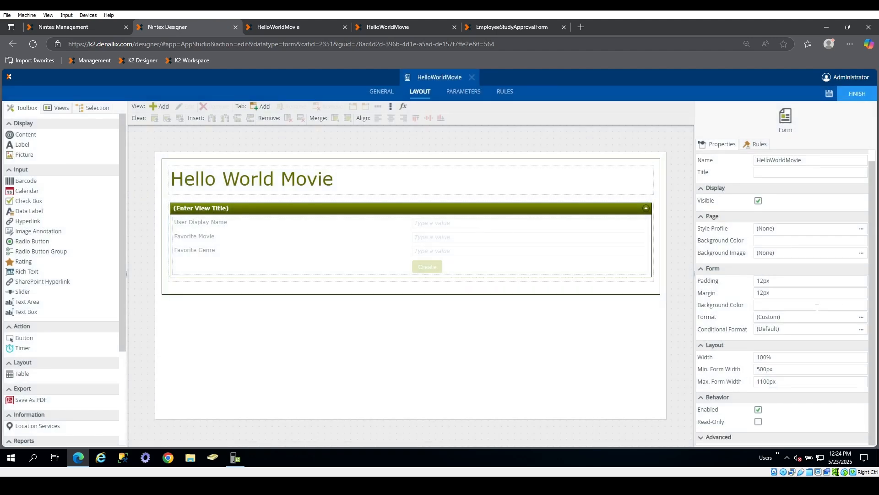
click(706, 439)
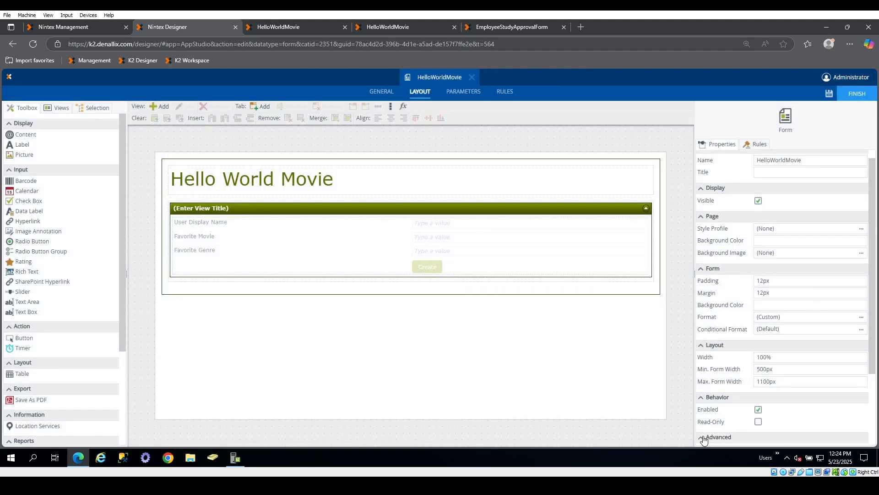
scroll(738, 388, down, 1)
scroll(738, 388, down, 1)
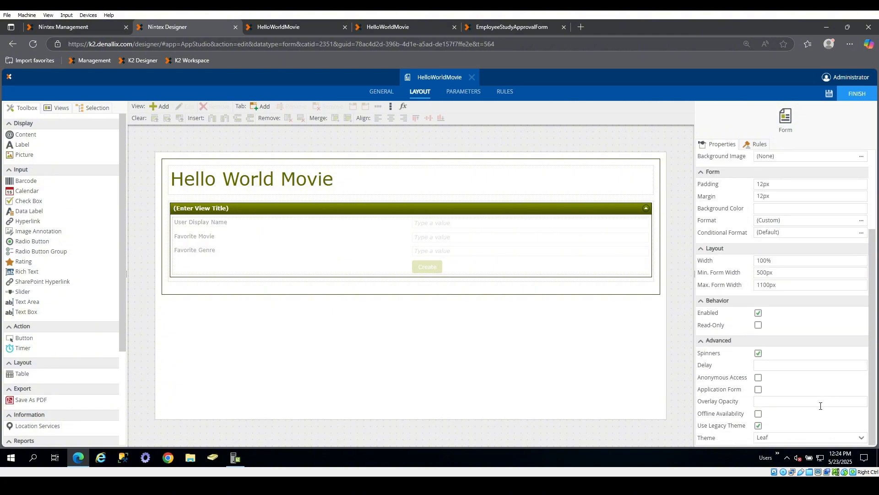
click(794, 439)
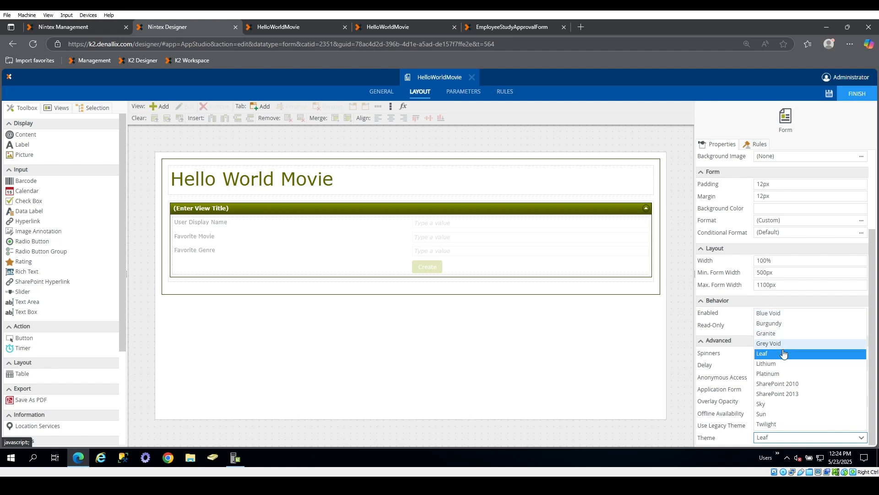
click(768, 414)
Step: Set the form's theme to Grey Void, save it and reload the runtime form to check the look
click(805, 439)
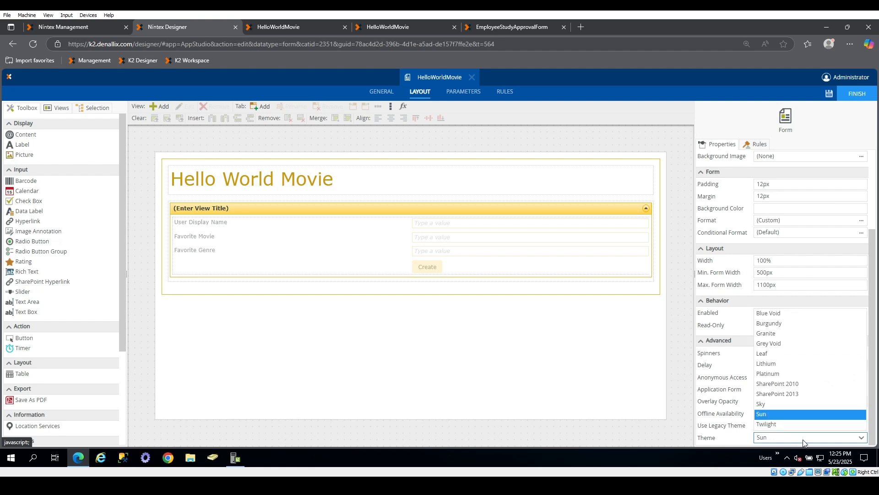
click(784, 343)
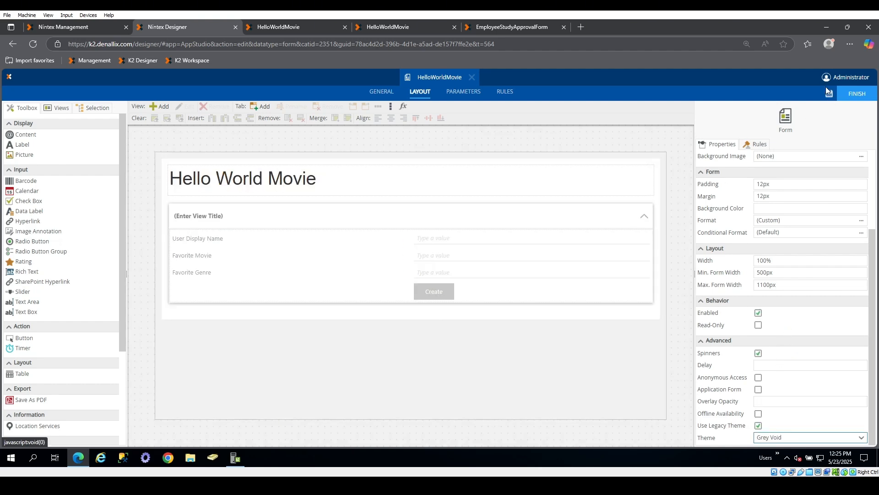
click(829, 94)
click(275, 27)
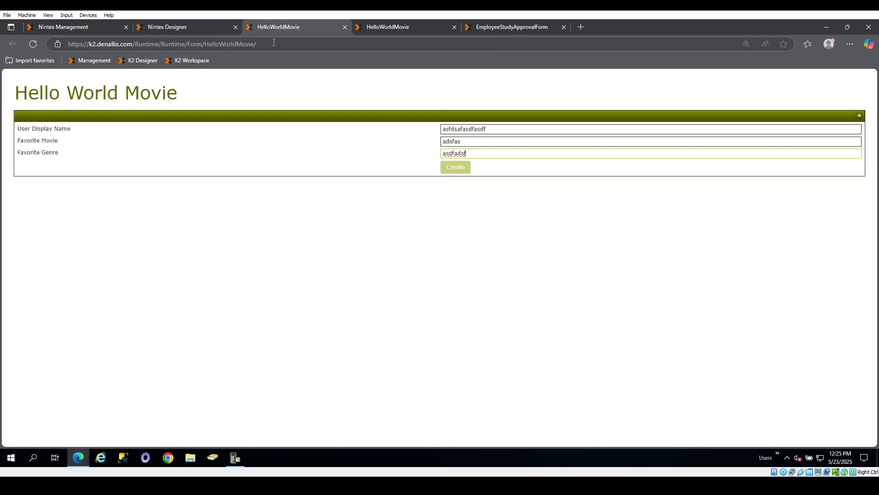
click(35, 44)
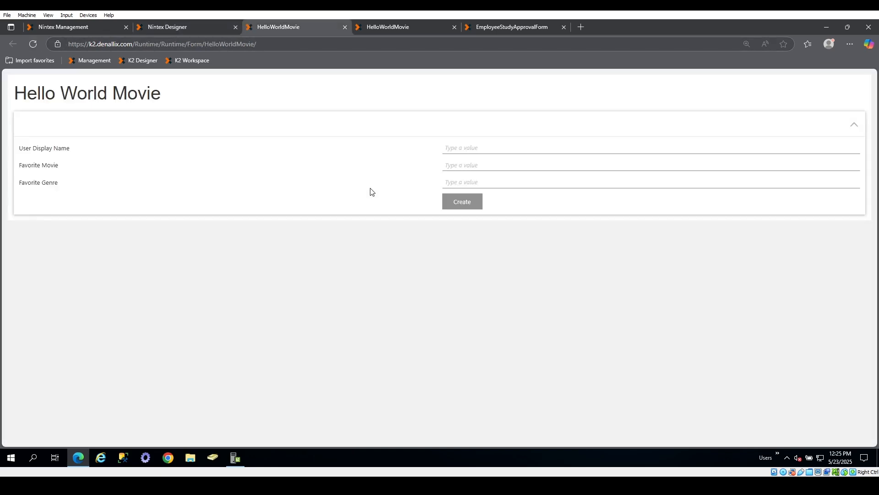
Step: Return to the form design and assign the Cola style profile to the form
click(182, 28)
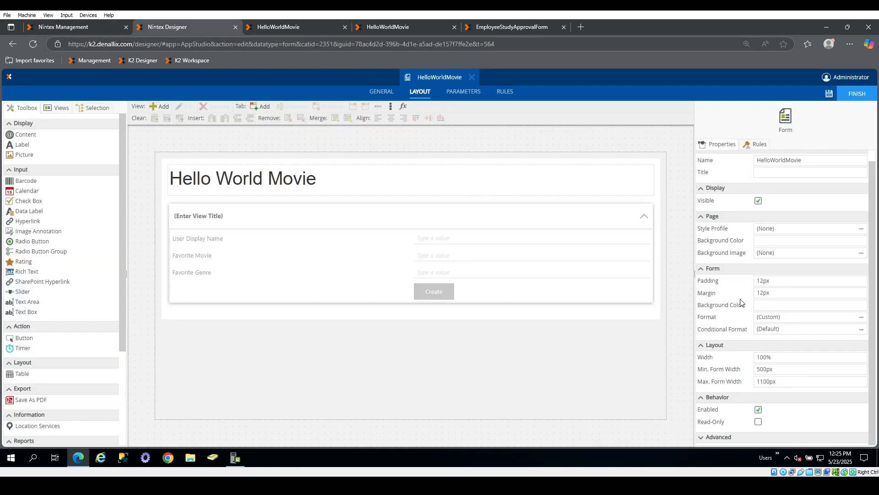
scroll(794, 327, up, 1)
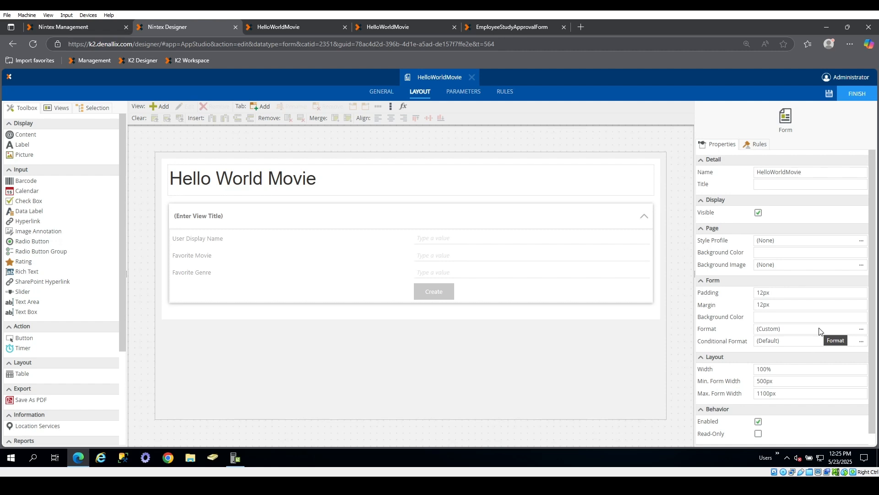
click(862, 240)
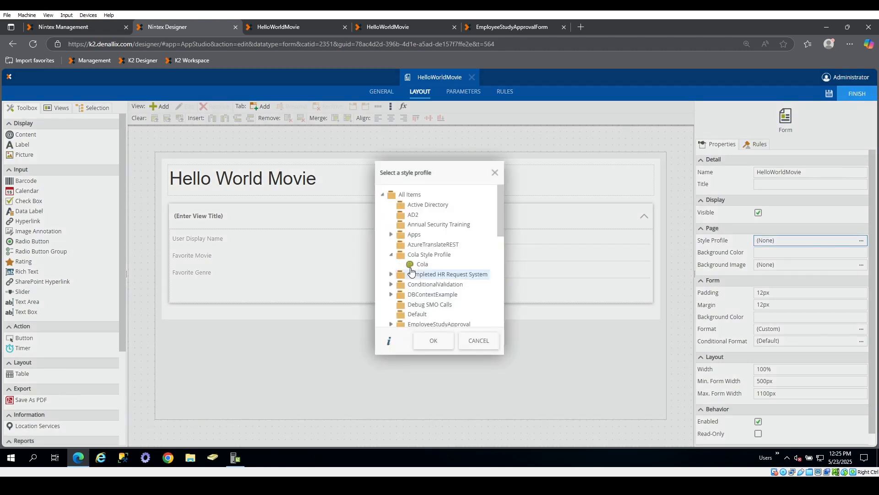
click(417, 264)
click(433, 340)
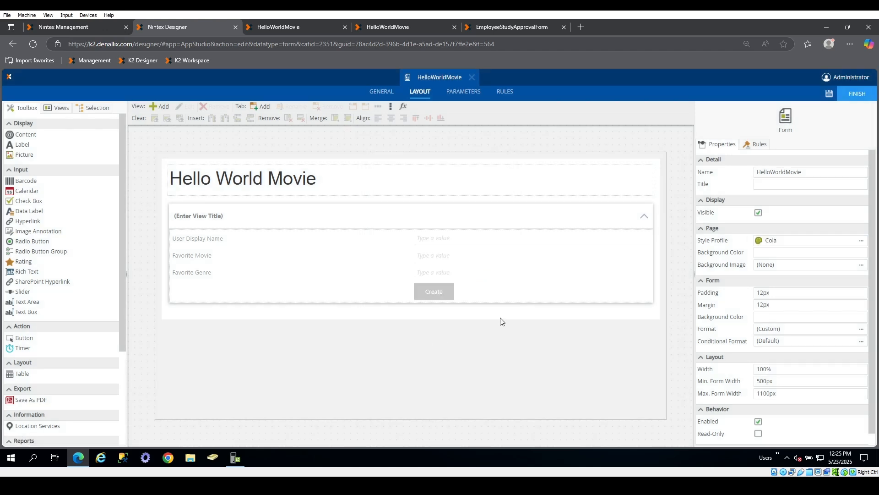
Step: Turn off the form's legacy theme option and save the form
scroll(772, 316, down, 1)
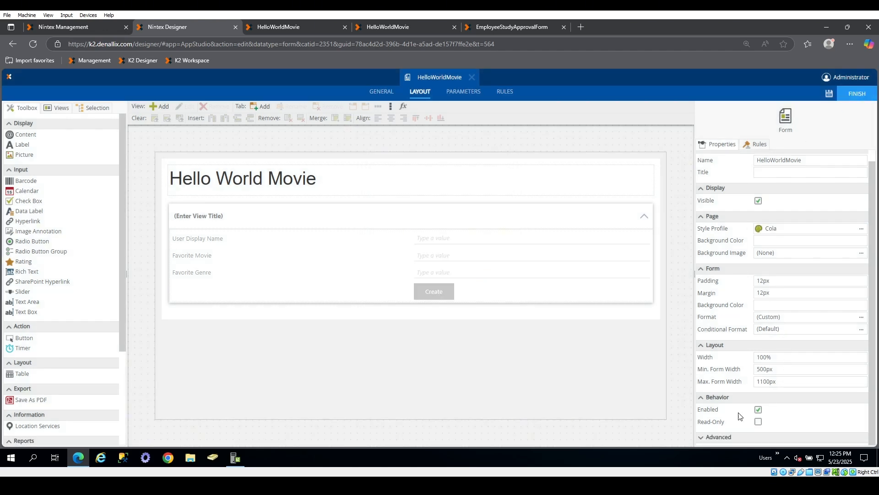
click(699, 438)
scroll(756, 380, down, 2)
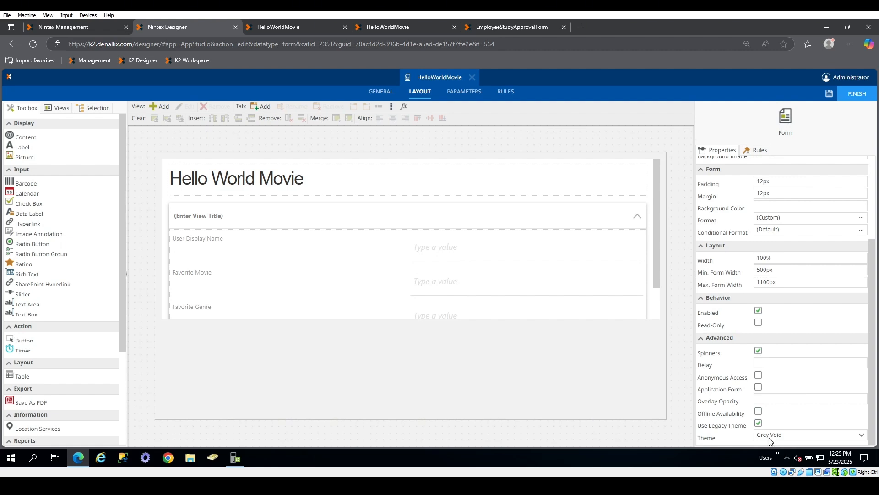
click(760, 422)
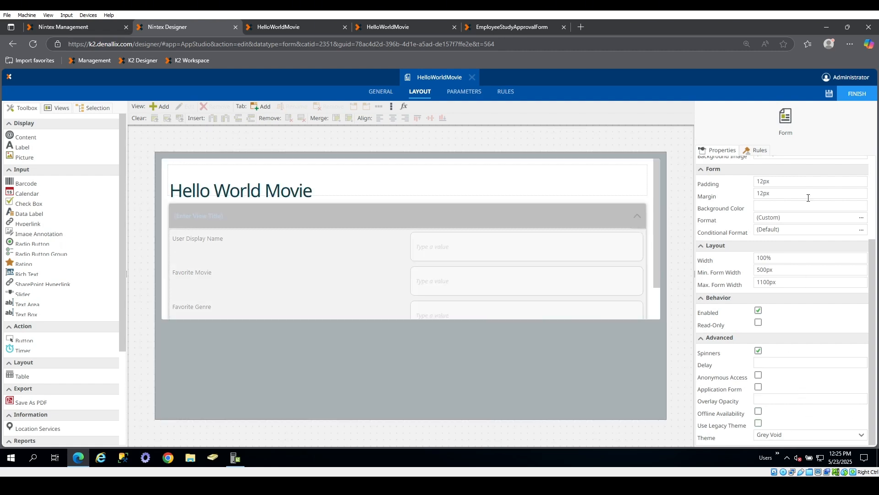
click(829, 93)
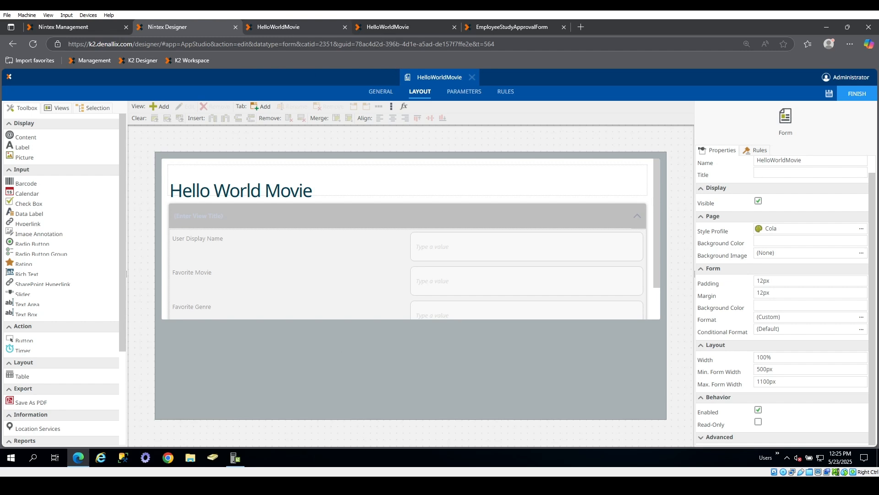
Step: Check how the fields and Create button look in the runtime HelloWorldMovie form
click(388, 27)
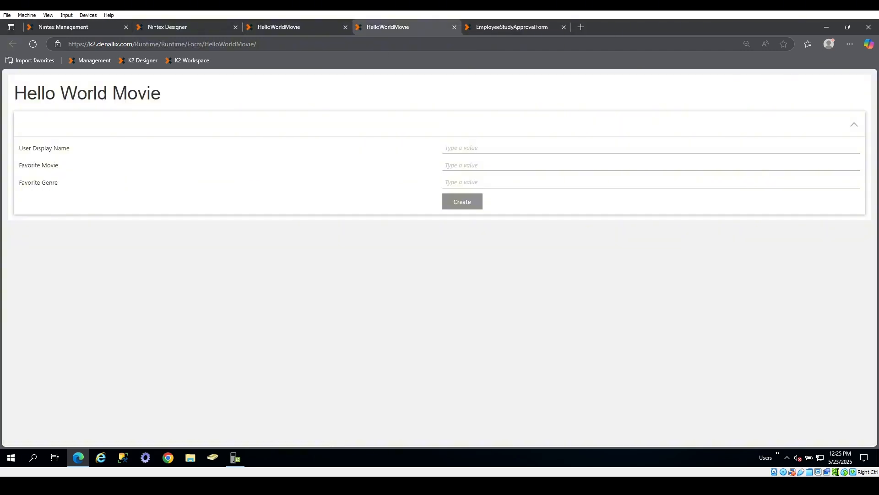
click(287, 29)
click(407, 29)
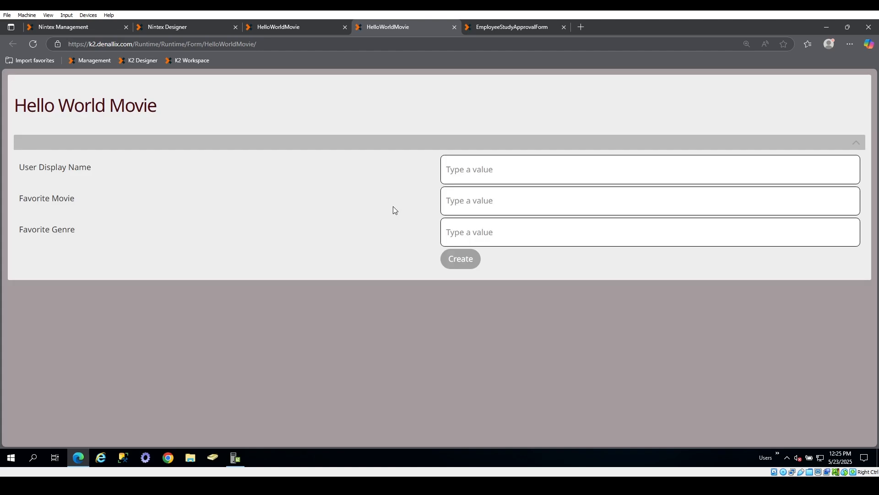
click(463, 212)
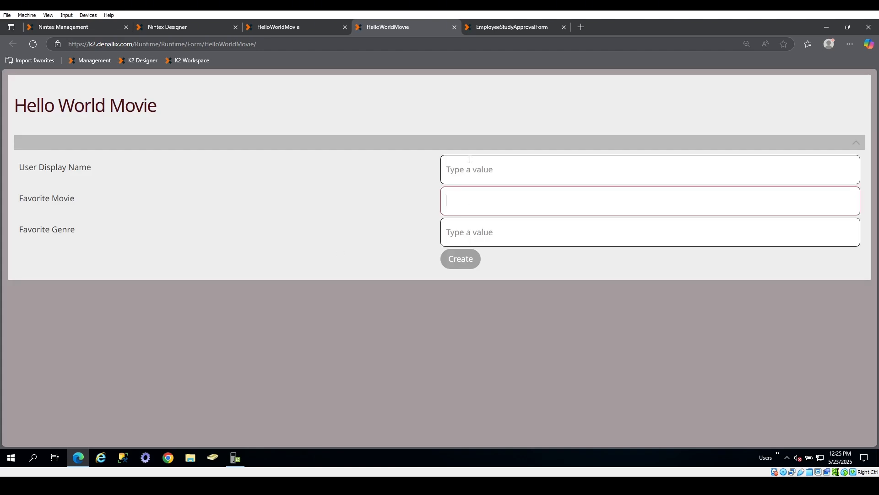
click(469, 161)
click(459, 212)
click(453, 256)
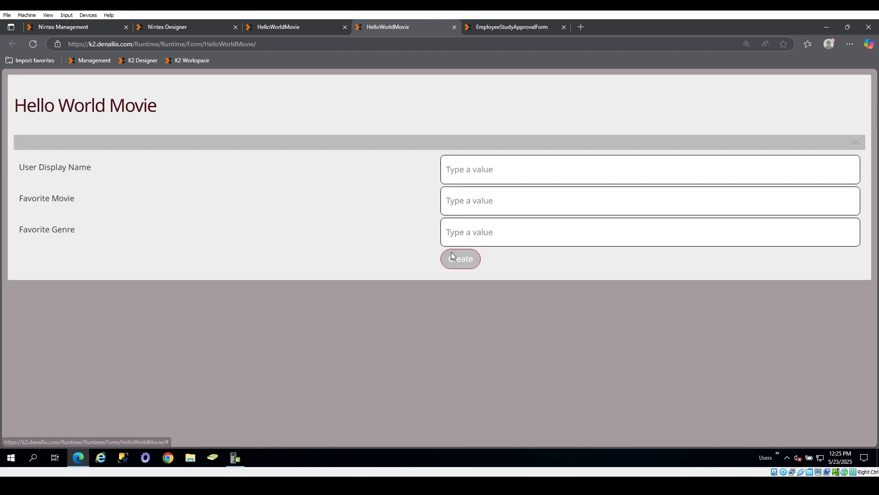
Step: Make the HelloWorldMovie view on the form non-collapsible and save the form
click(170, 29)
click(338, 254)
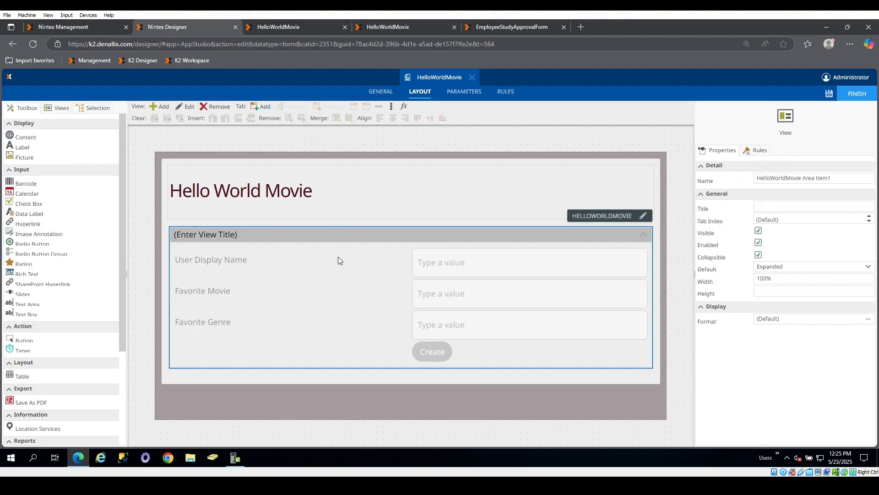
click(758, 254)
click(829, 94)
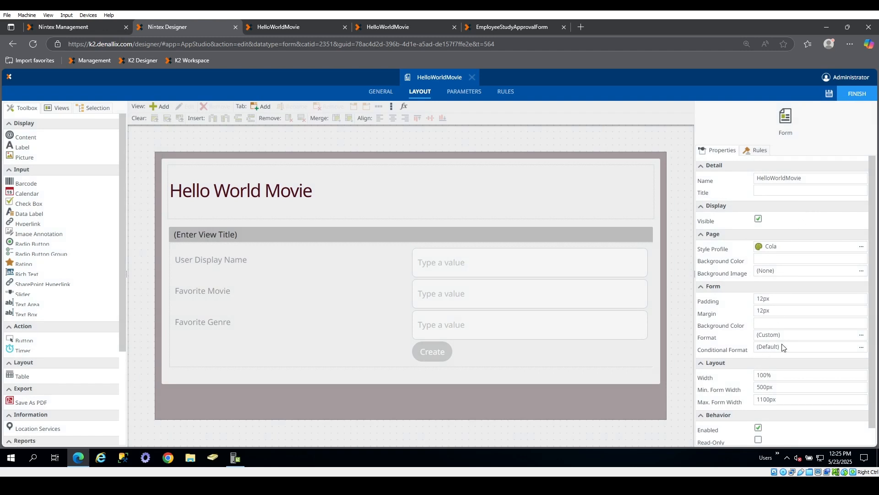
Step: Set the form's width to 1000px and save the form
scroll(785, 348, down, 1)
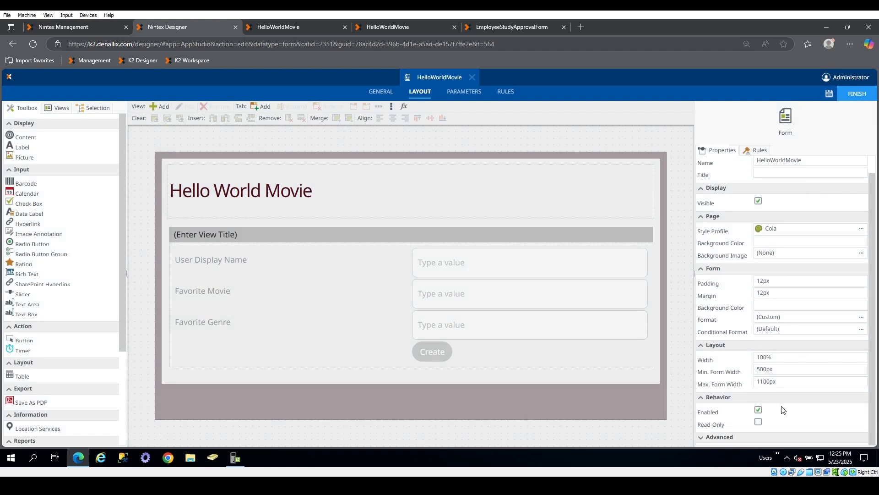
click(779, 359)
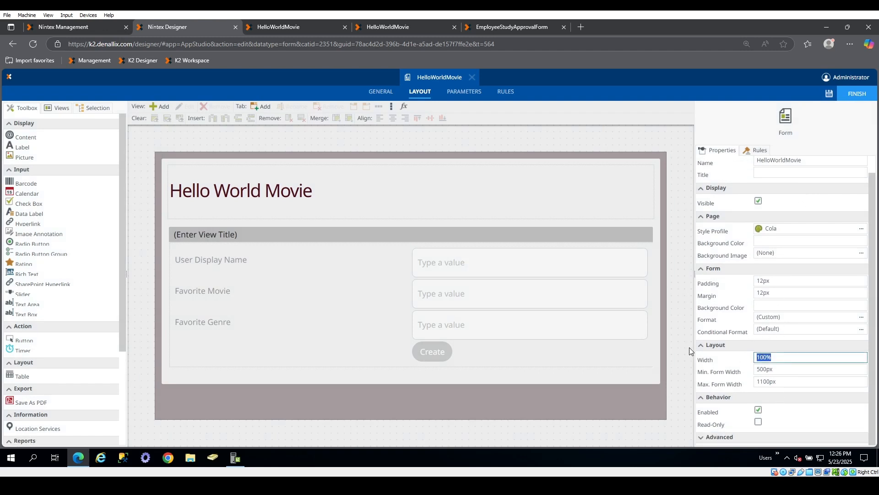
text(1000px)
click(829, 94)
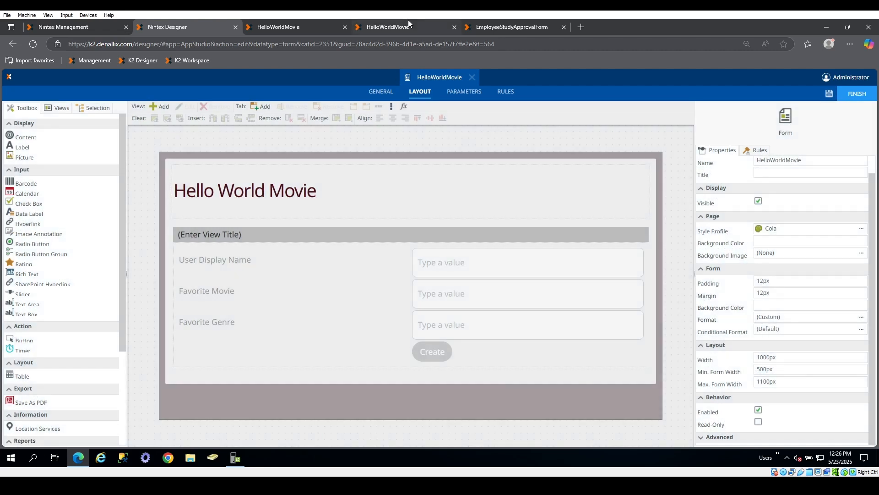
Step: Submit the runtime HelloWorldMovie form with all its fields left blank to test the Create button
click(407, 26)
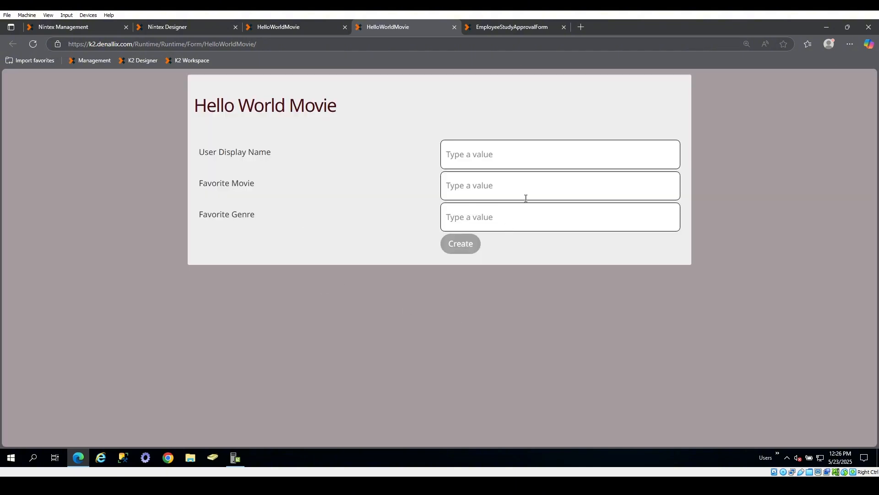
click(498, 155)
click(461, 194)
click(454, 216)
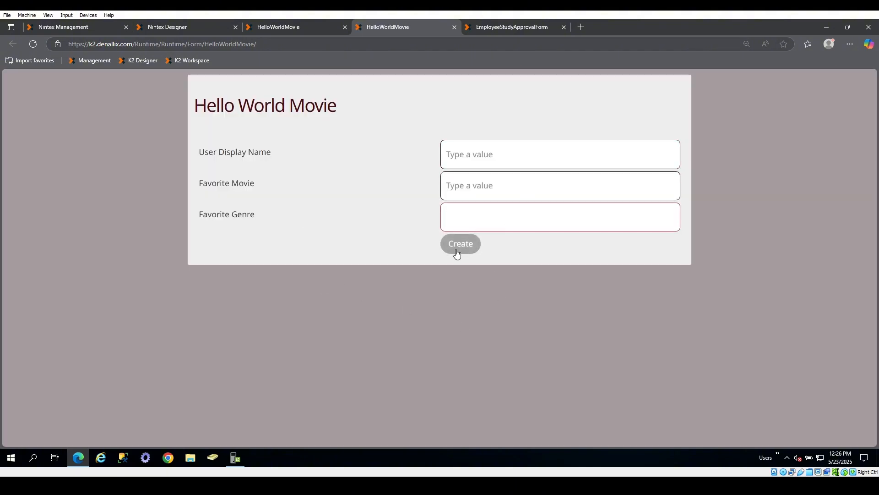
click(185, 28)
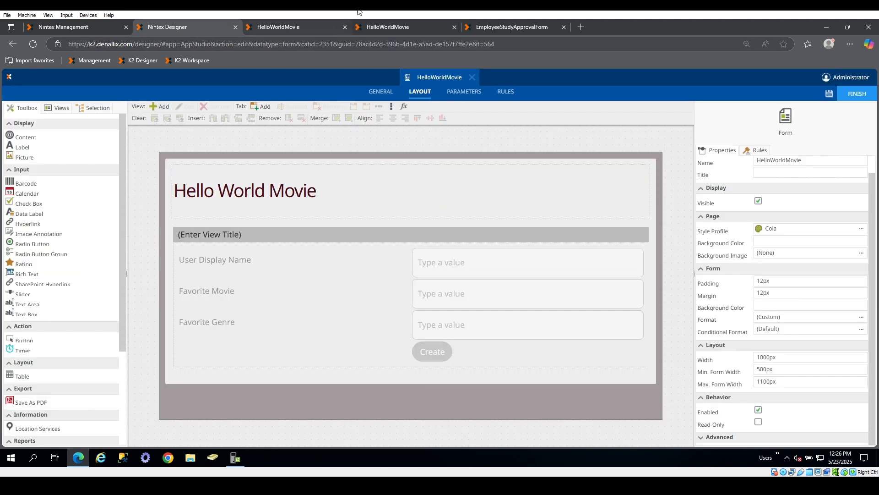
click(404, 28)
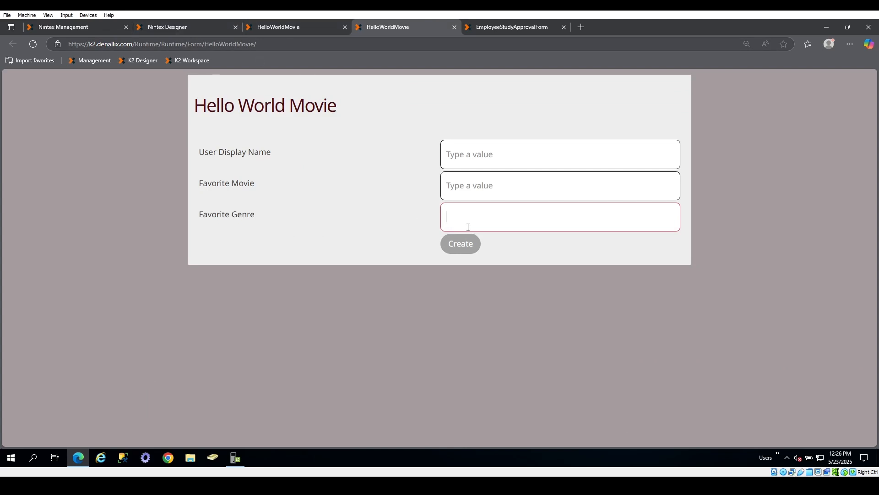
click(461, 247)
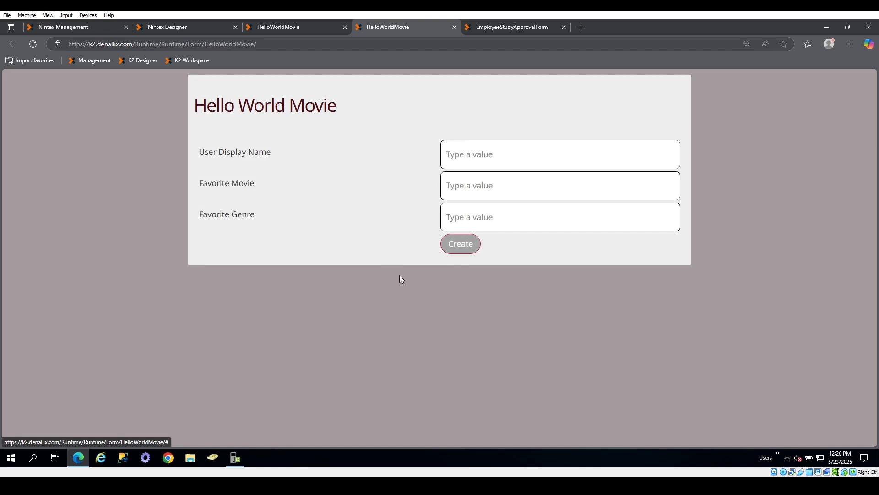
Step: Switch to Nintex Management and rerun the list method of the HelloWorldMovies SmartObject to check the stored records
click(90, 29)
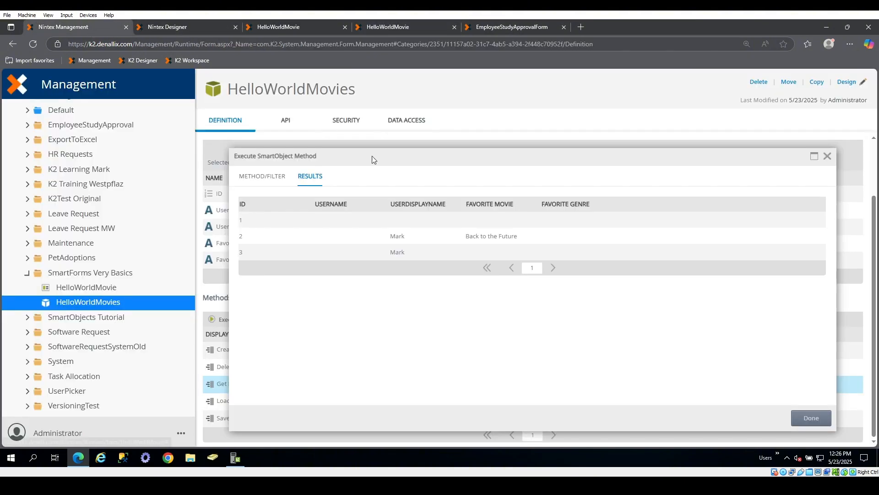
click(264, 176)
click(810, 422)
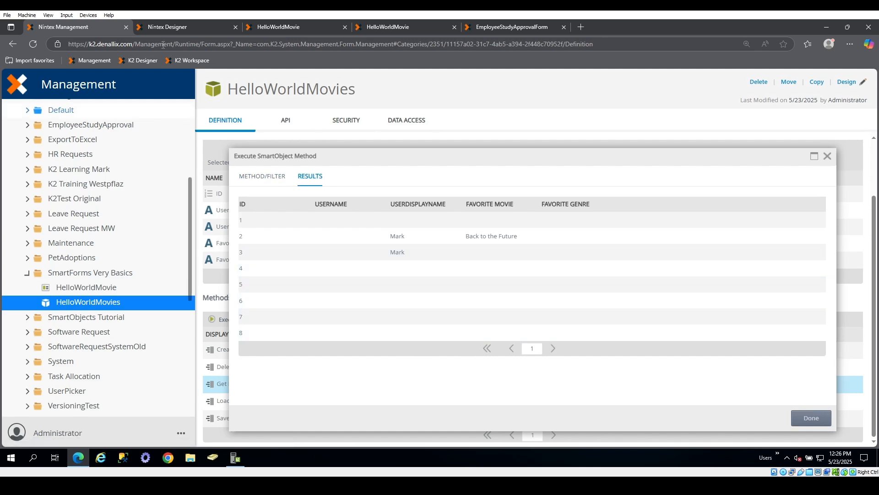
Step: Finish and reopen the HelloWorldMovie form in Nintex Designer, and open the rule for the Create button being clicked
click(174, 29)
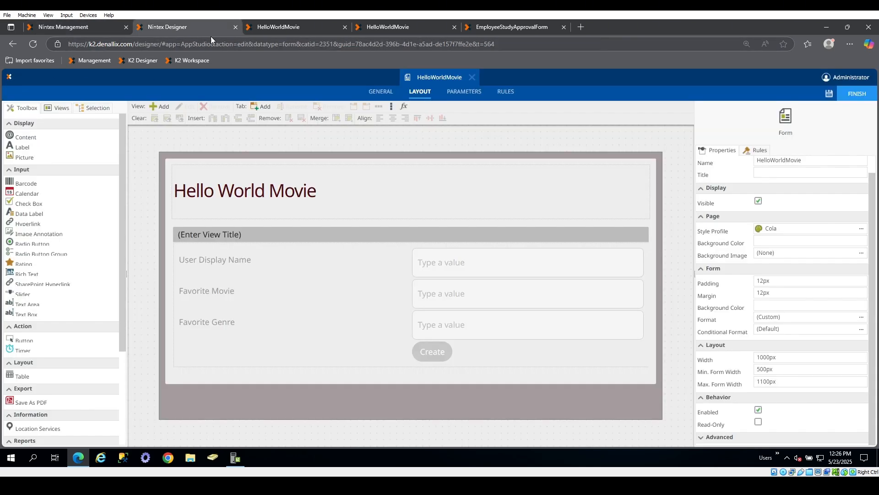
click(852, 92)
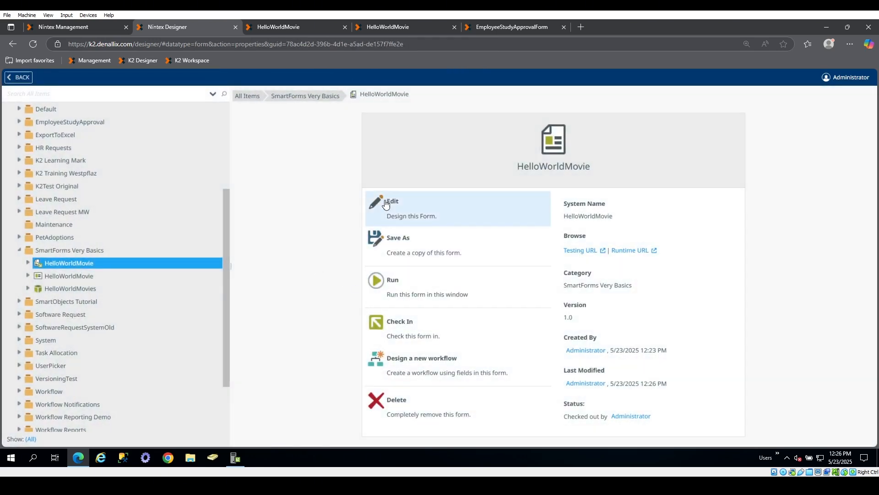
click(427, 215)
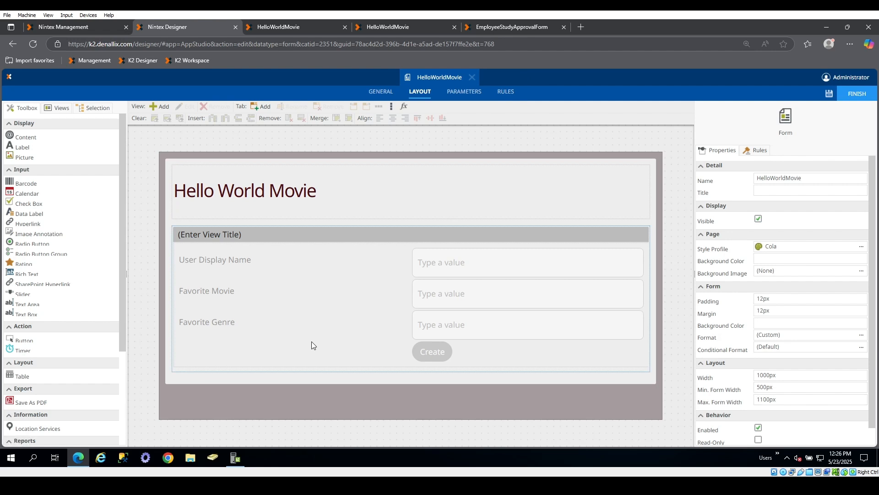
click(506, 93)
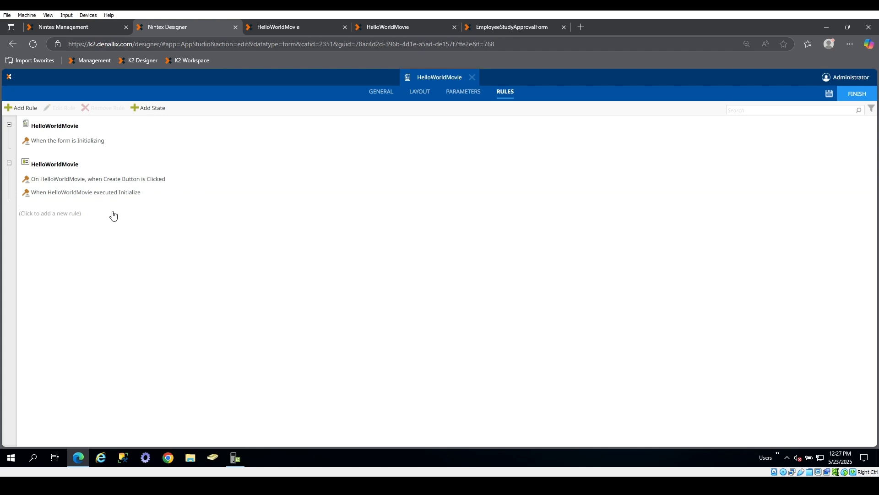
double_click(157, 181)
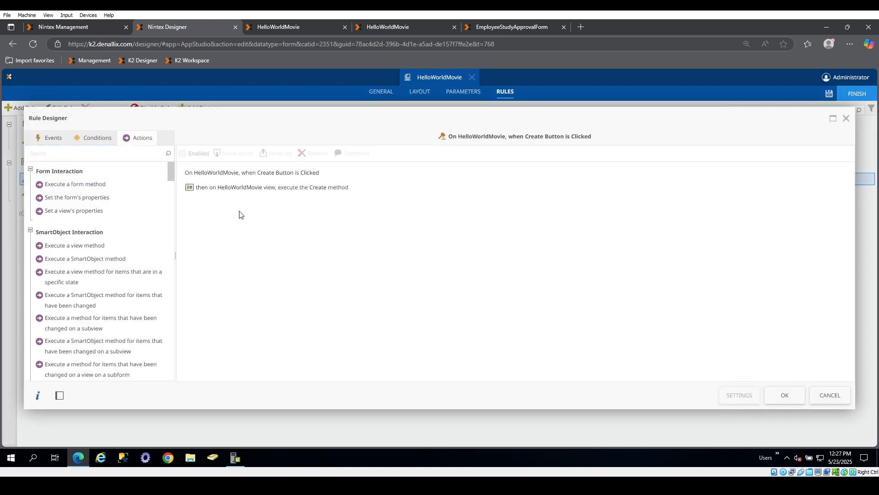
click(239, 189)
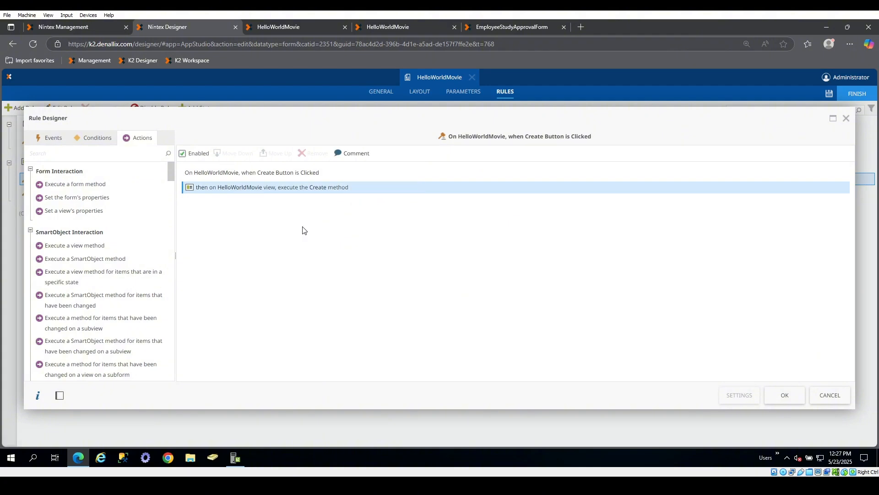
Step: Add the condition "the form passes validation" to the rule and make all controls of the HelloWorldMovie view required
click(97, 139)
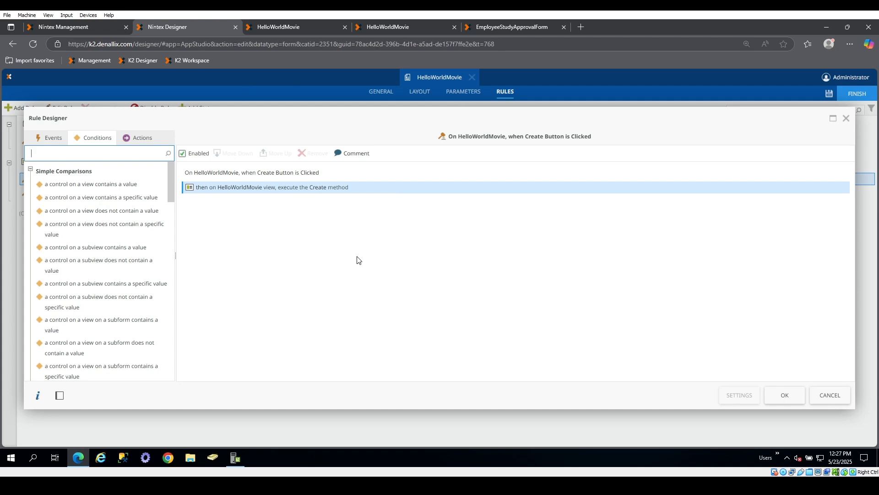
text(vali)
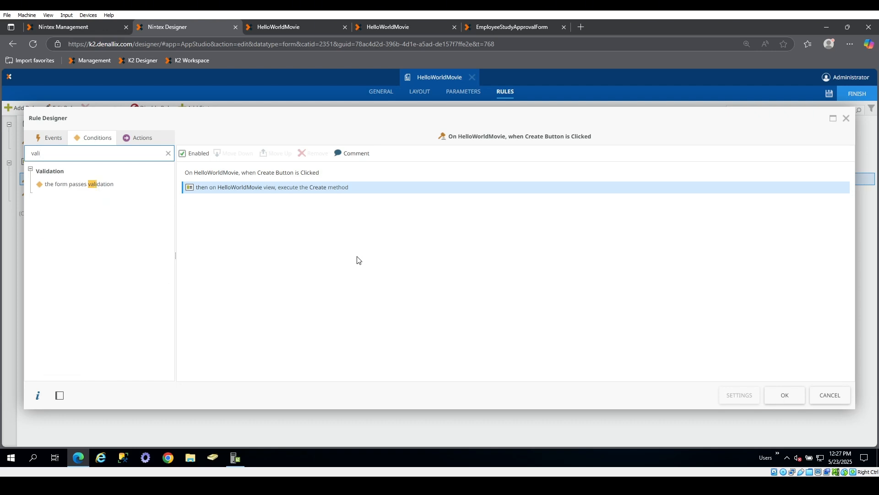
click(92, 183)
click(301, 186)
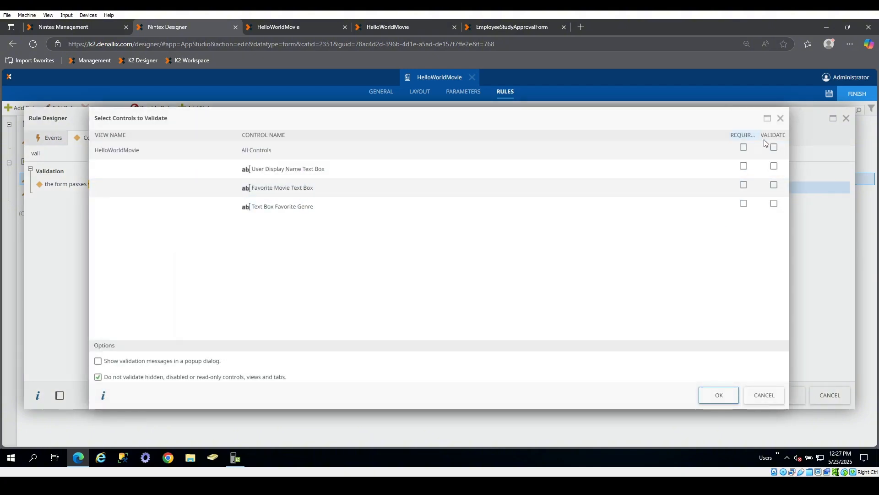
click(743, 148)
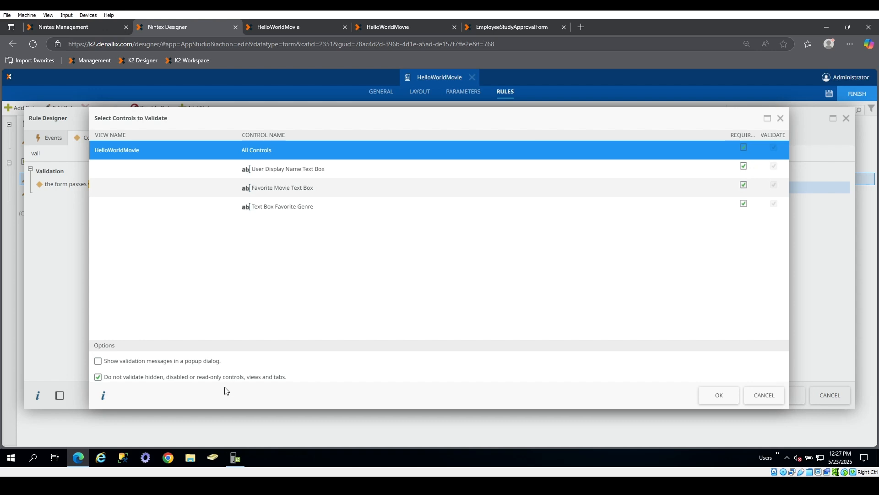
click(719, 395)
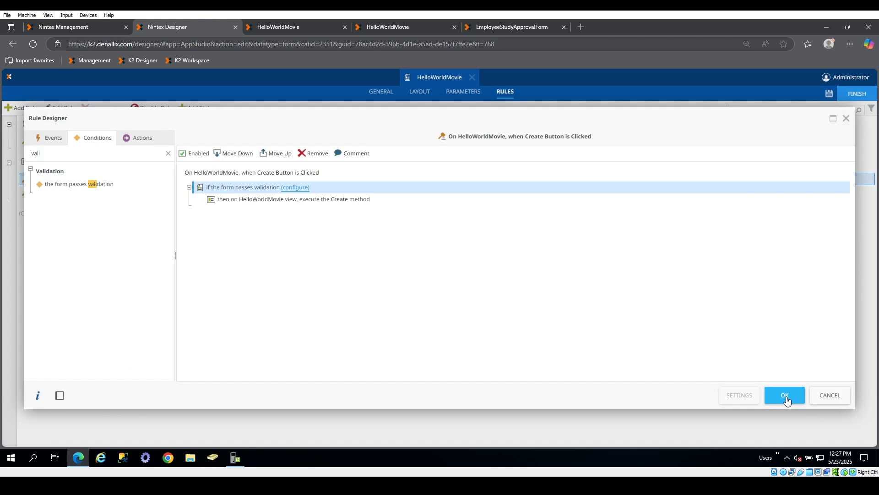
Step: Add a "Show a message" action to the rule after the action that executes the Create method
drag(336, 200, 331, 200)
click(244, 202)
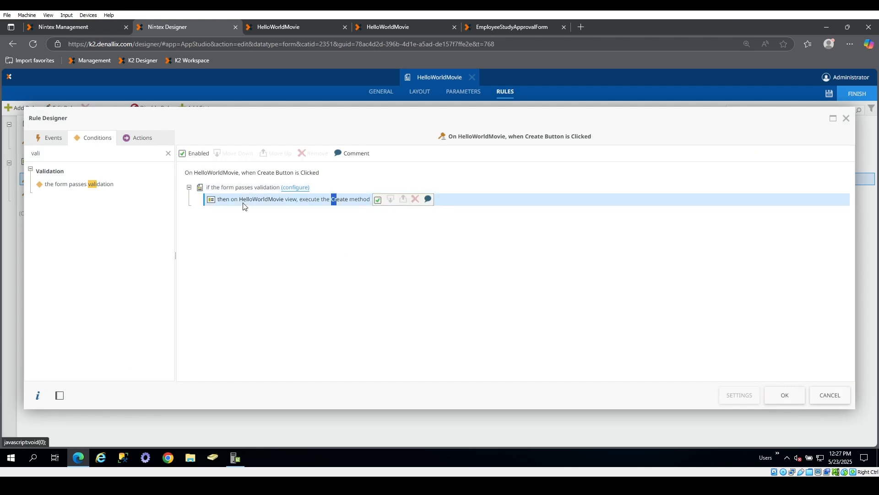
click(137, 145)
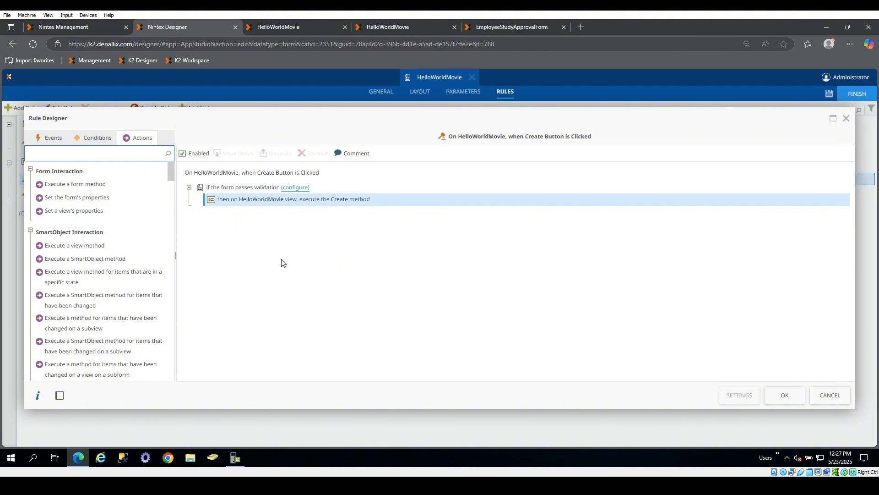
text(messa)
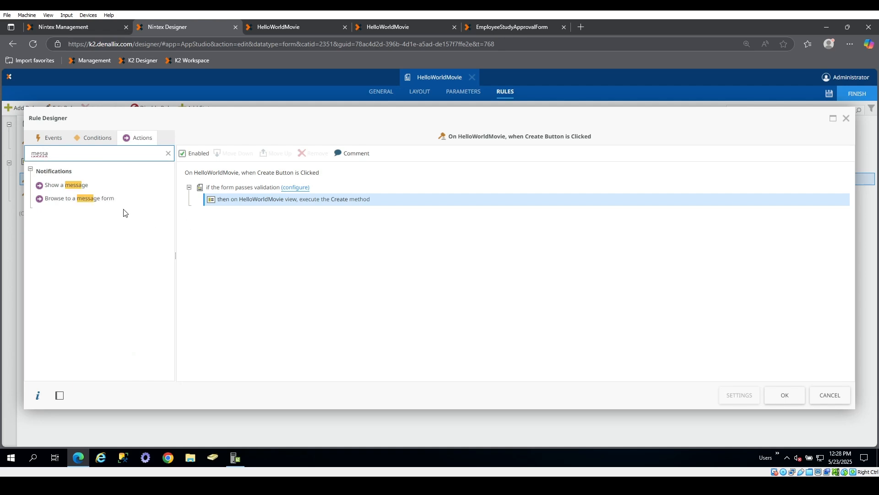
double_click(90, 187)
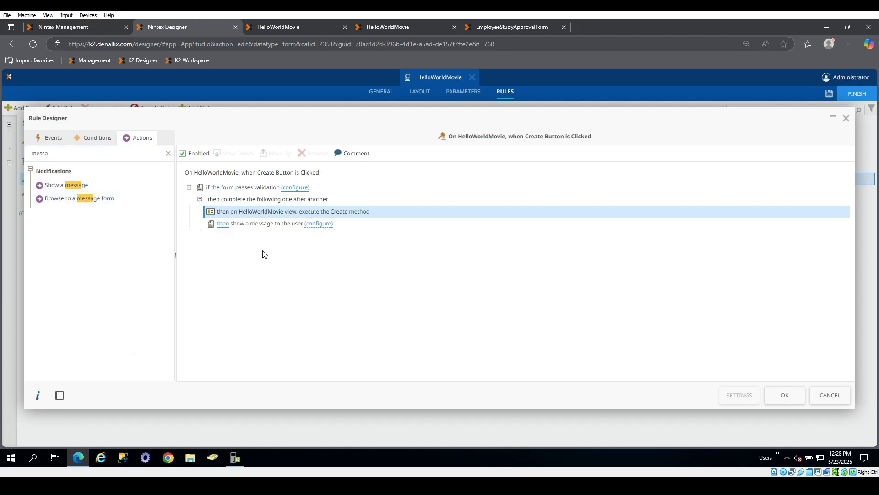
Step: Configure the message with type Confirmation and the title "Your movie prefence was submitted!"
click(322, 224)
click(323, 269)
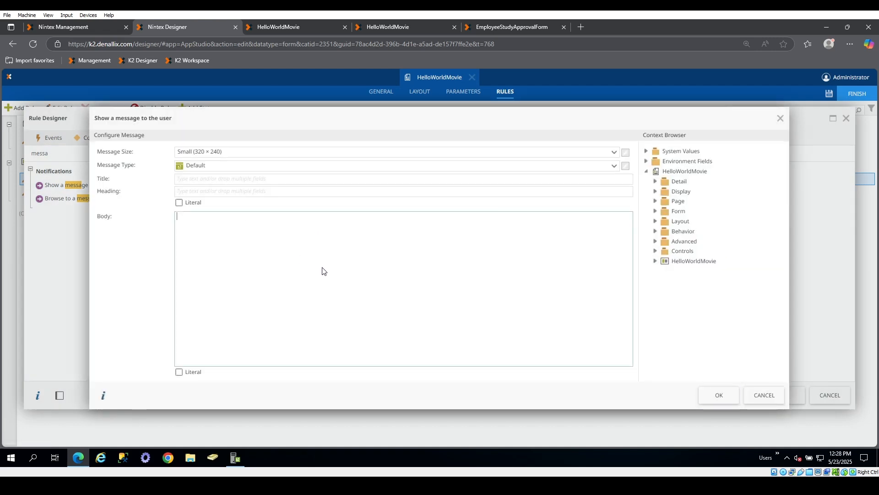
click(614, 166)
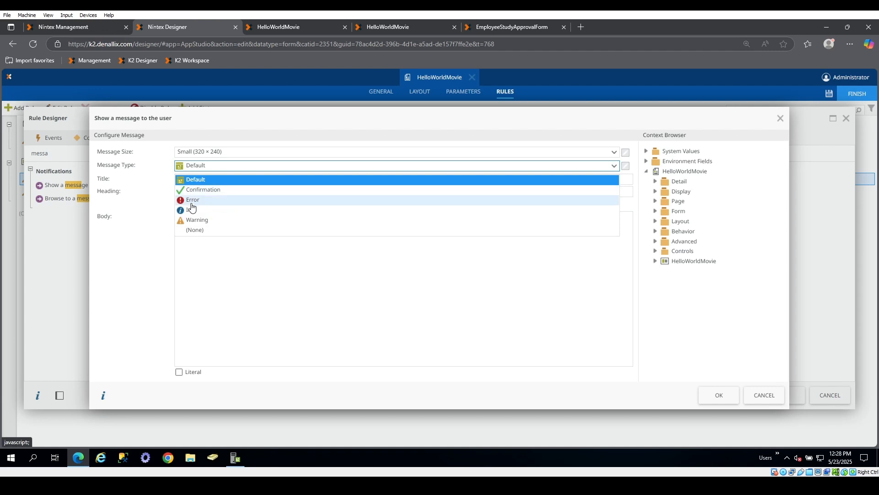
click(203, 191)
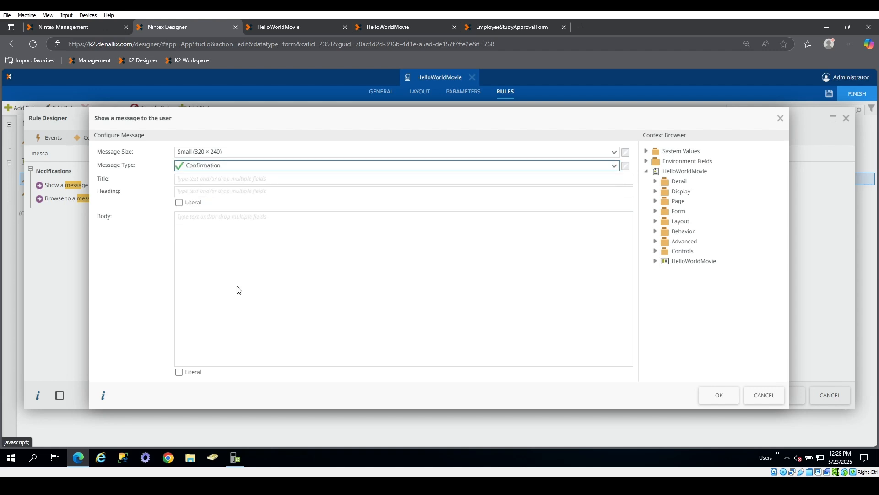
click(205, 179)
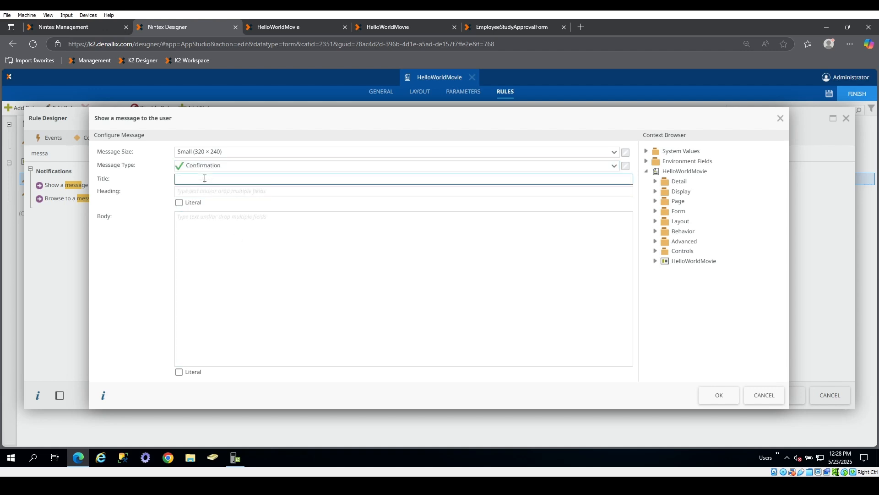
text(Your movie prefence was submitted!)
click(668, 286)
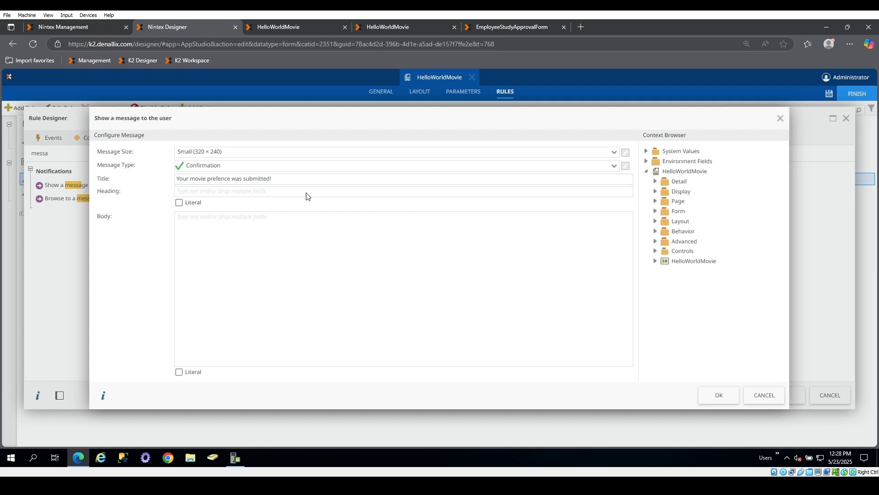
click(299, 178)
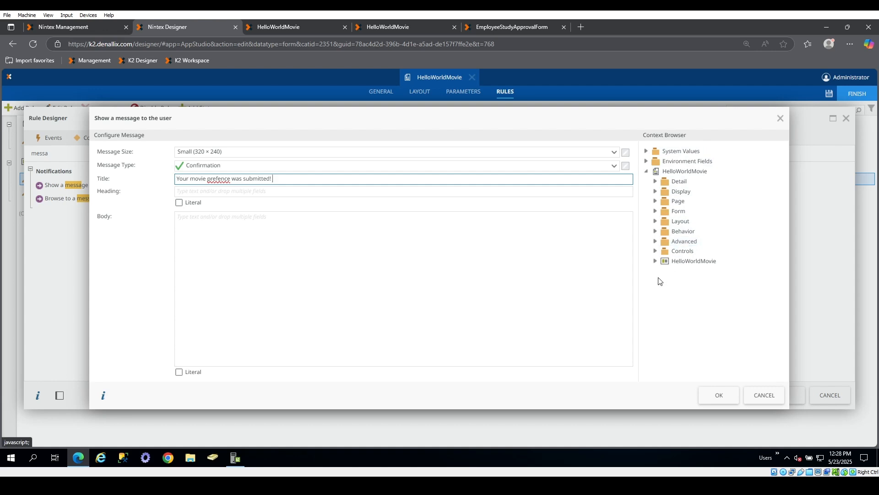
Step: Append the HelloWorldMovies ID field in parentheses to the message title and accept the message configuration
click(655, 261)
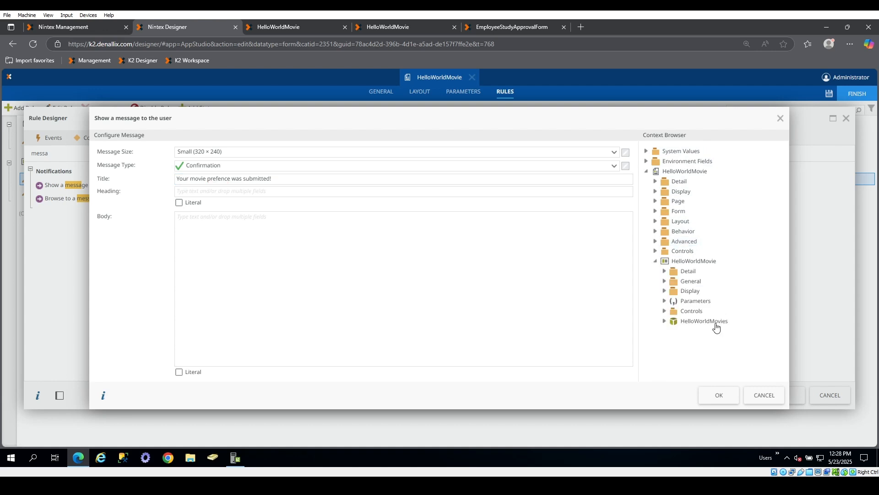
click(664, 301)
click(664, 331)
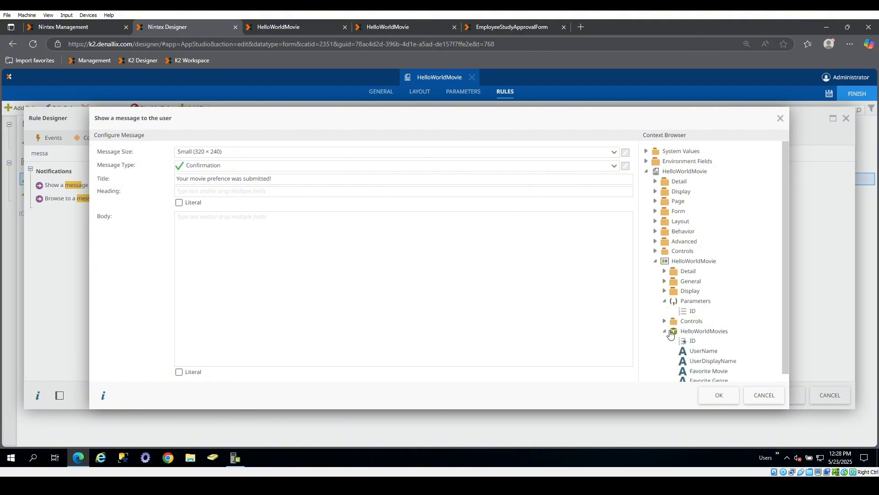
scroll(682, 336, down, 1)
drag(690, 339, 355, 180)
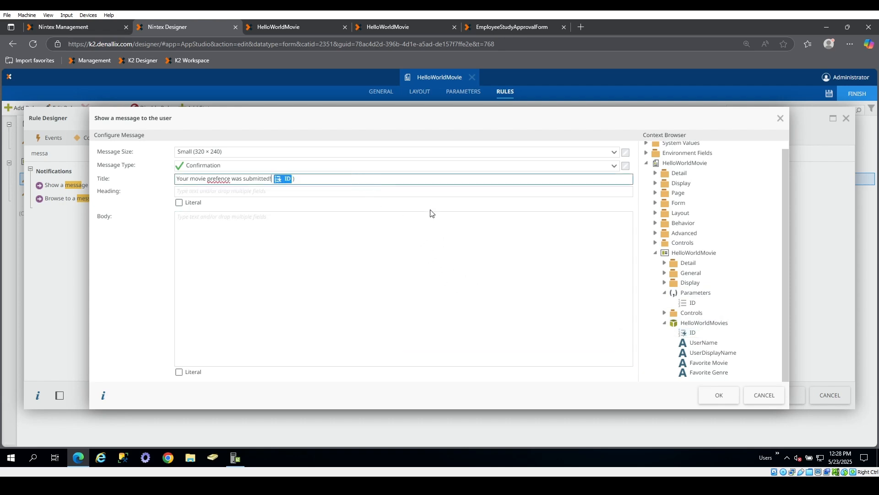
text(()
click(718, 394)
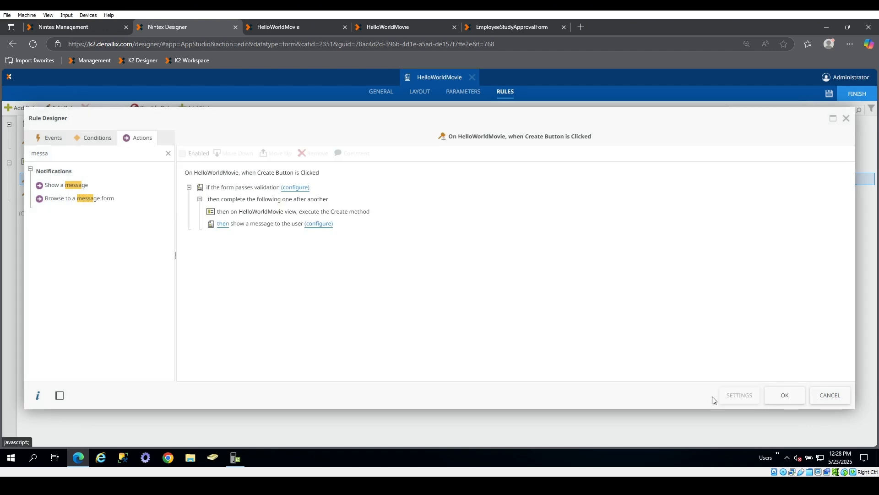
Step: Accept the Create button rule, save the form and finish editing it
click(788, 397)
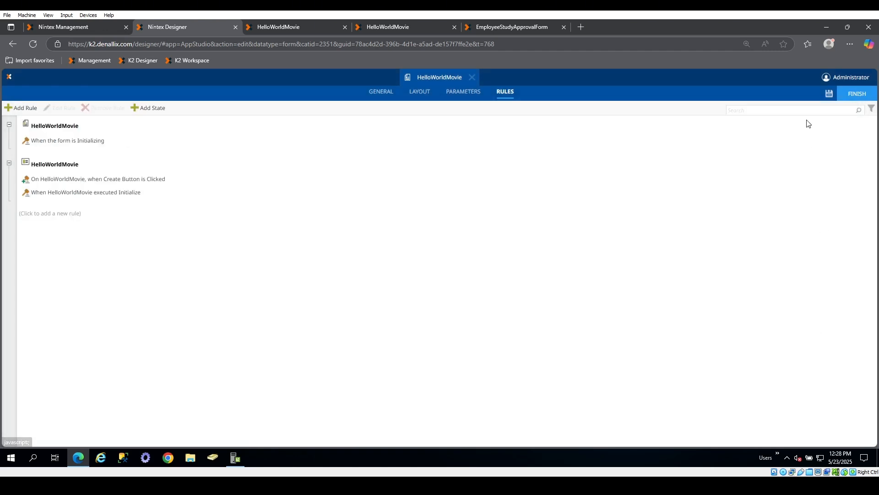
click(830, 97)
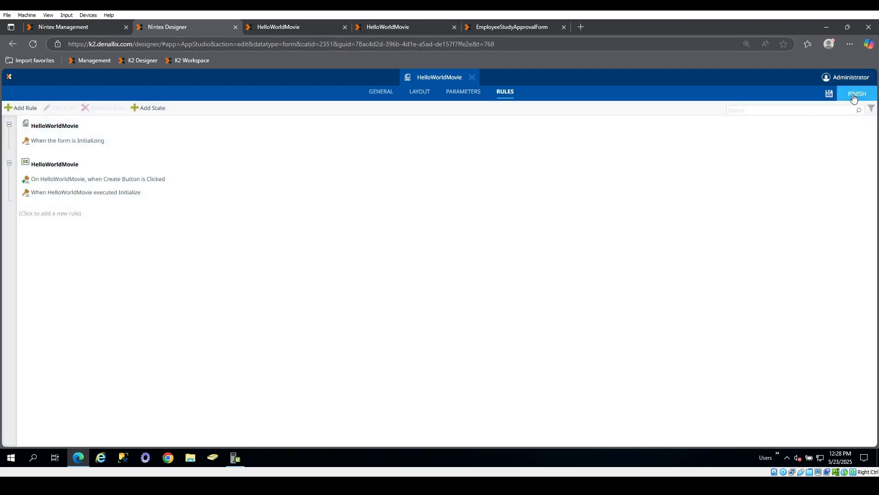
click(853, 97)
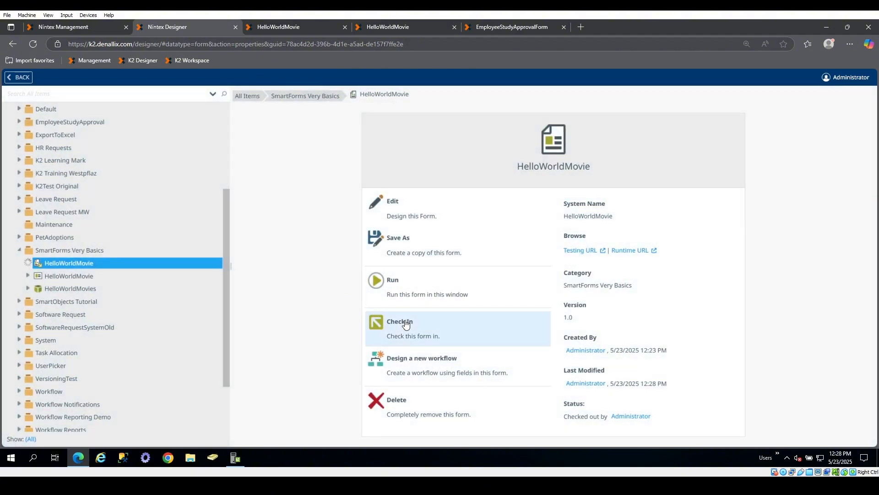
Step: Check in the HelloWorldMovie form and reload its runtime page in the browser
click(403, 323)
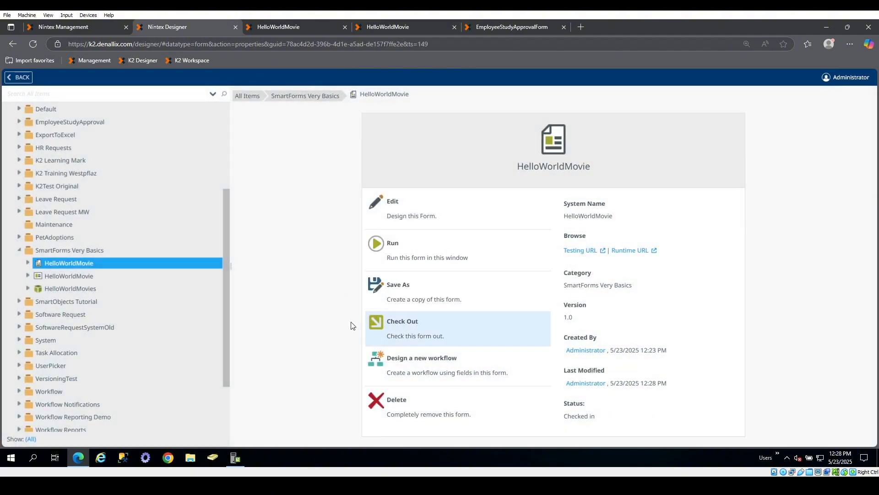
click(301, 32)
click(391, 29)
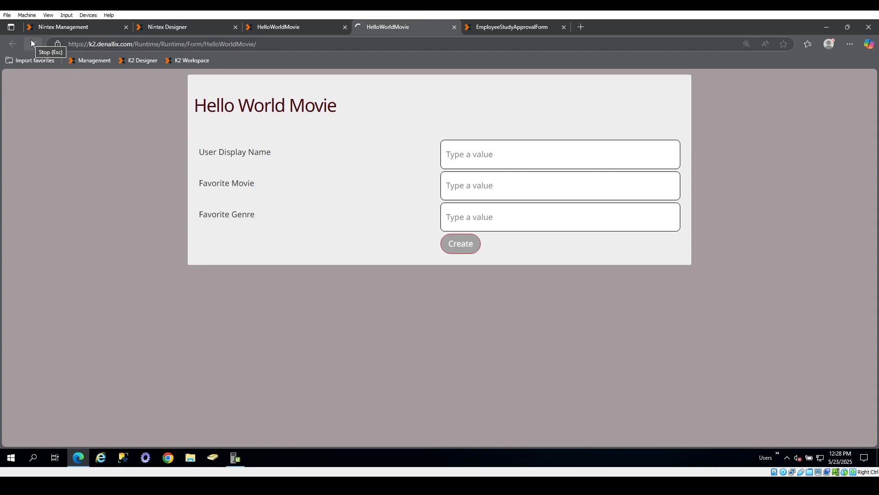
click(31, 40)
Step: Test the required fields by submitting the form empty, and submit it again with a user display name, movie Jaws and genre Romance
click(461, 246)
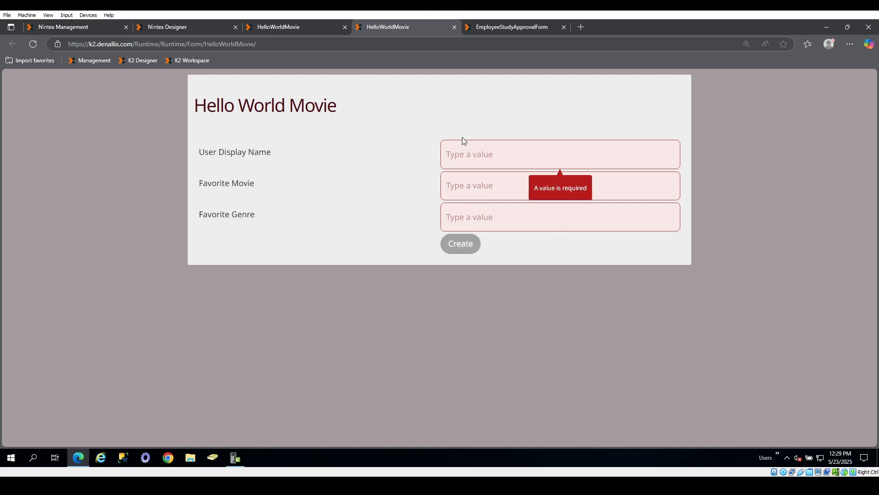
click(467, 157)
text(Tim)
key(Tab)
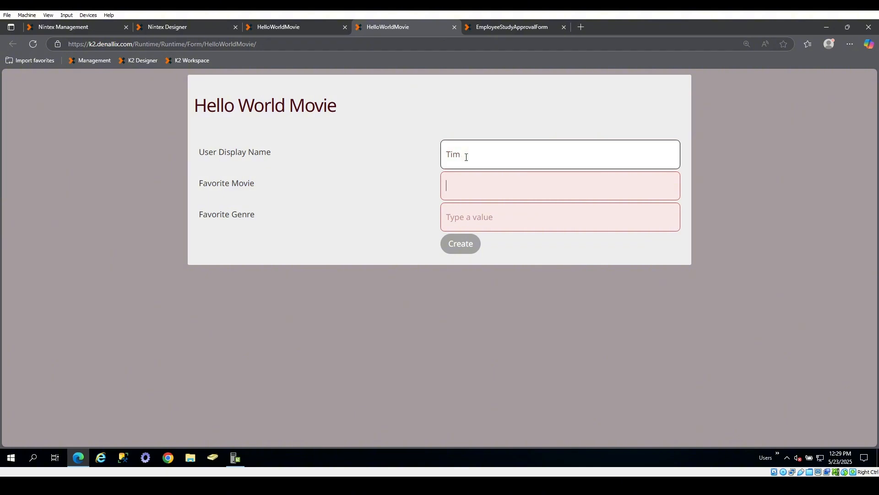
text(Jaws)
key(Tab)
text(Romance)
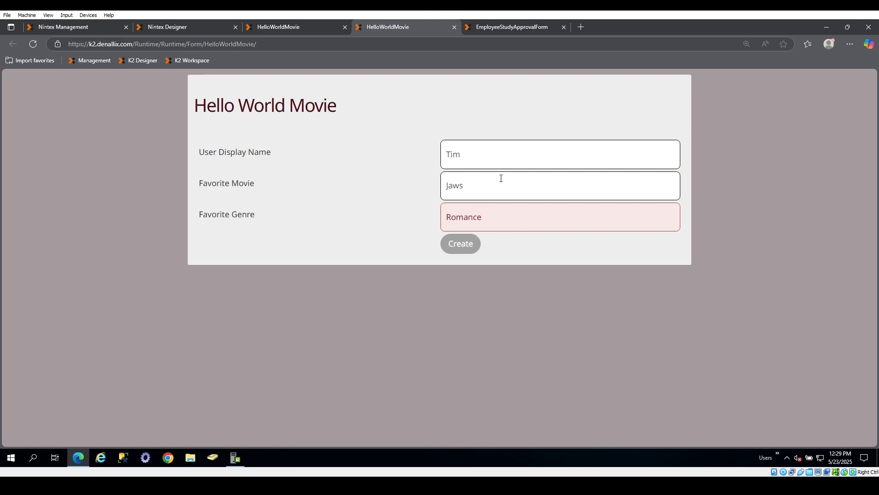
click(456, 244)
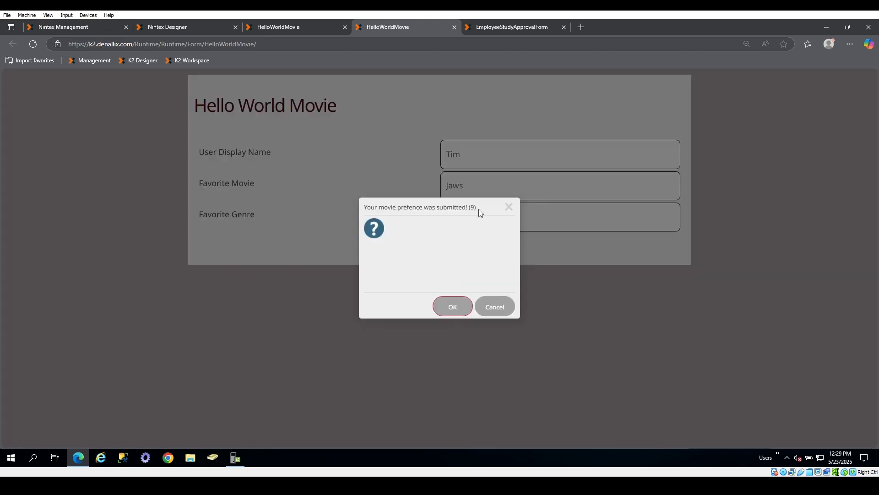
Step: Run the copied script in the browser console to list the form's item fields as tables, and accept the confirmation message
drag(479, 209, 466, 210)
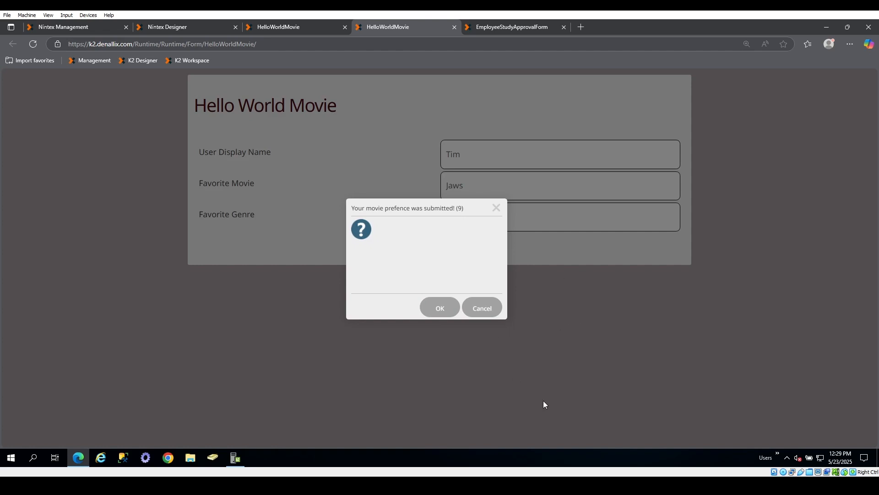
key(F12)
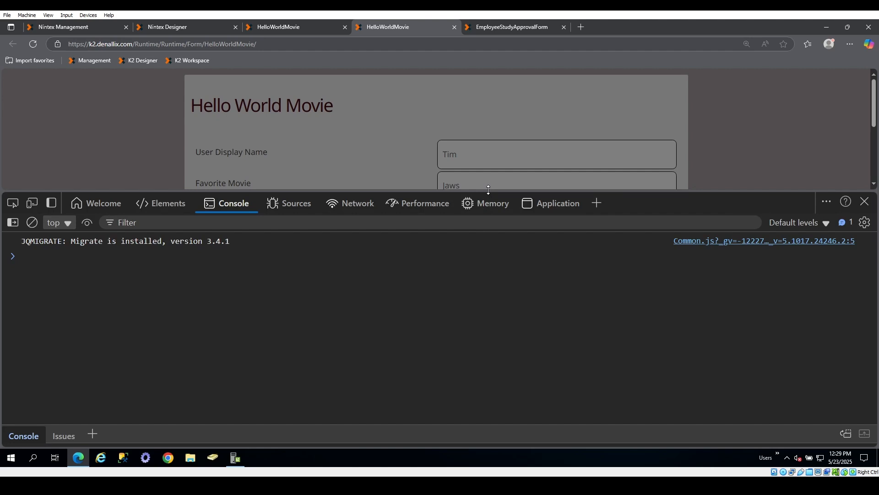
drag(488, 189, 488, 198)
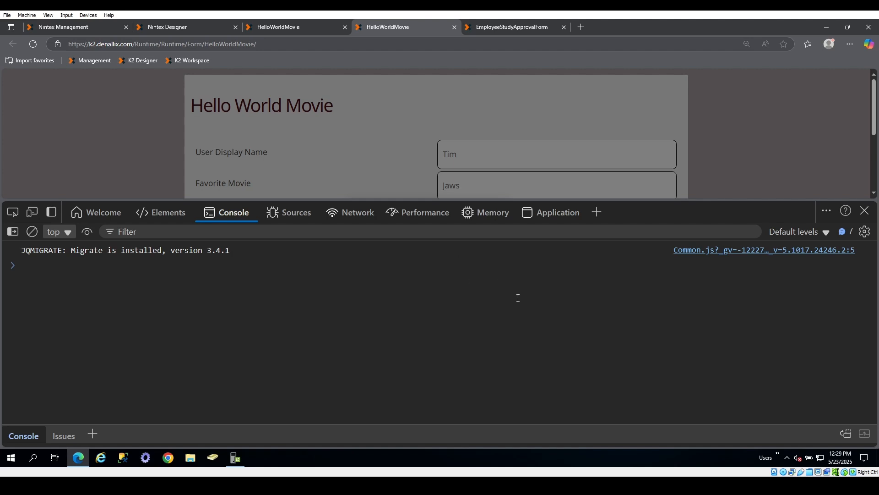
key(ctrl+v)
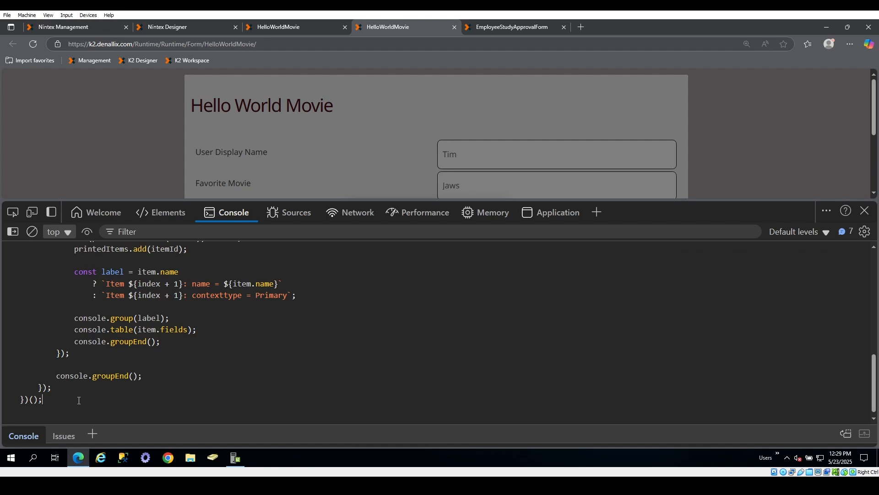
key(Return)
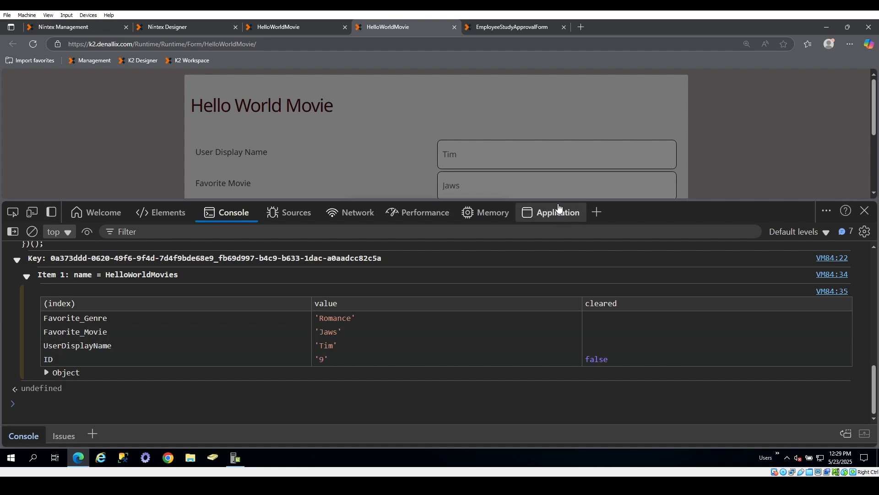
drag(558, 200, 565, 349)
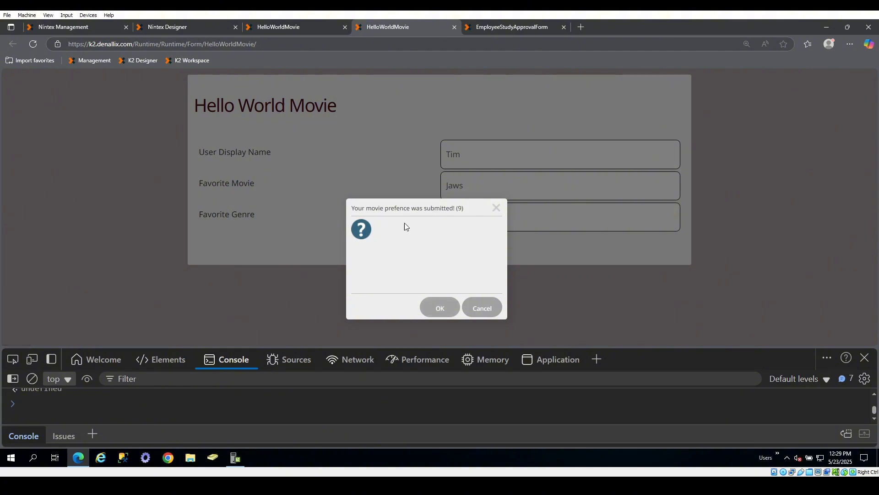
click(441, 307)
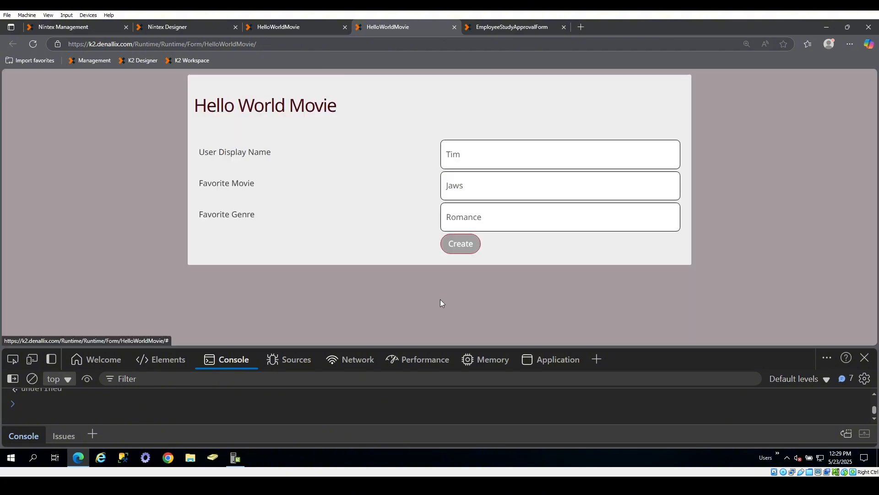